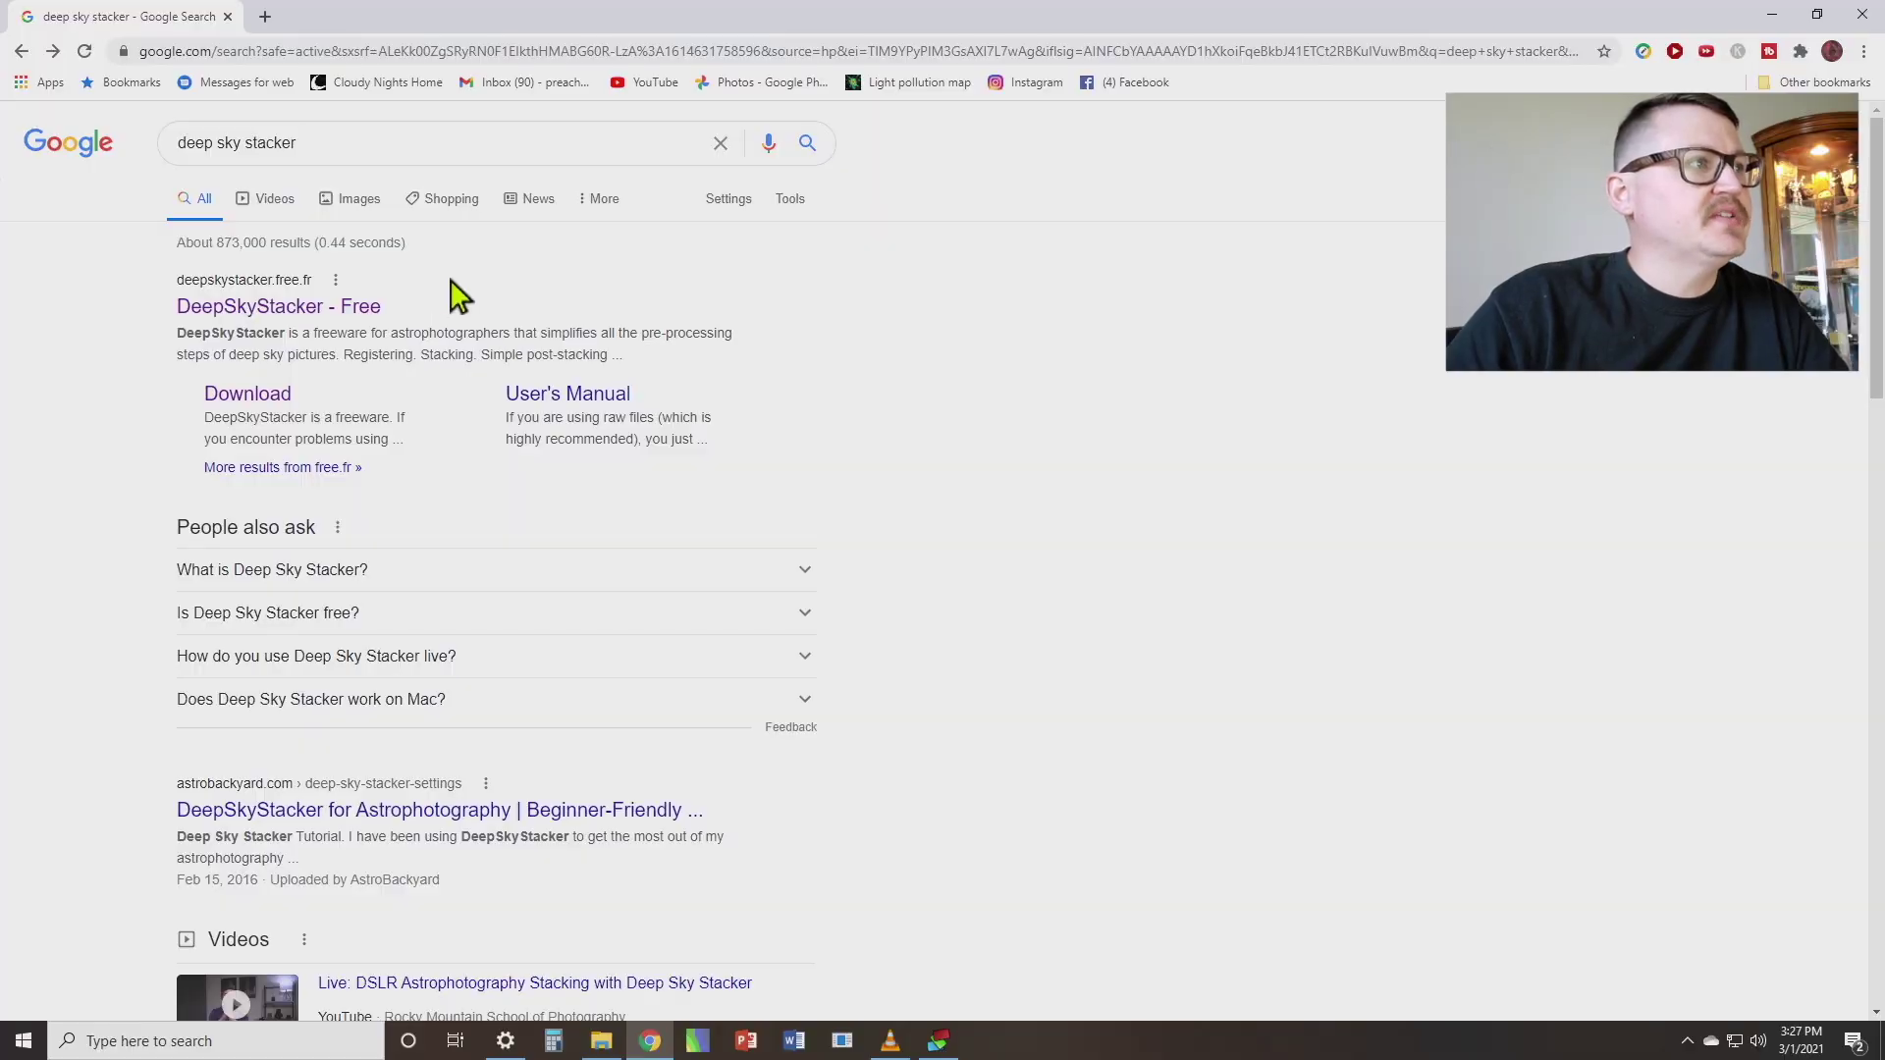
Step: Open the DeepSkyStacker homepage at deepskystacker.free.fr from the 'deep sky stacker' search results
click(314, 311)
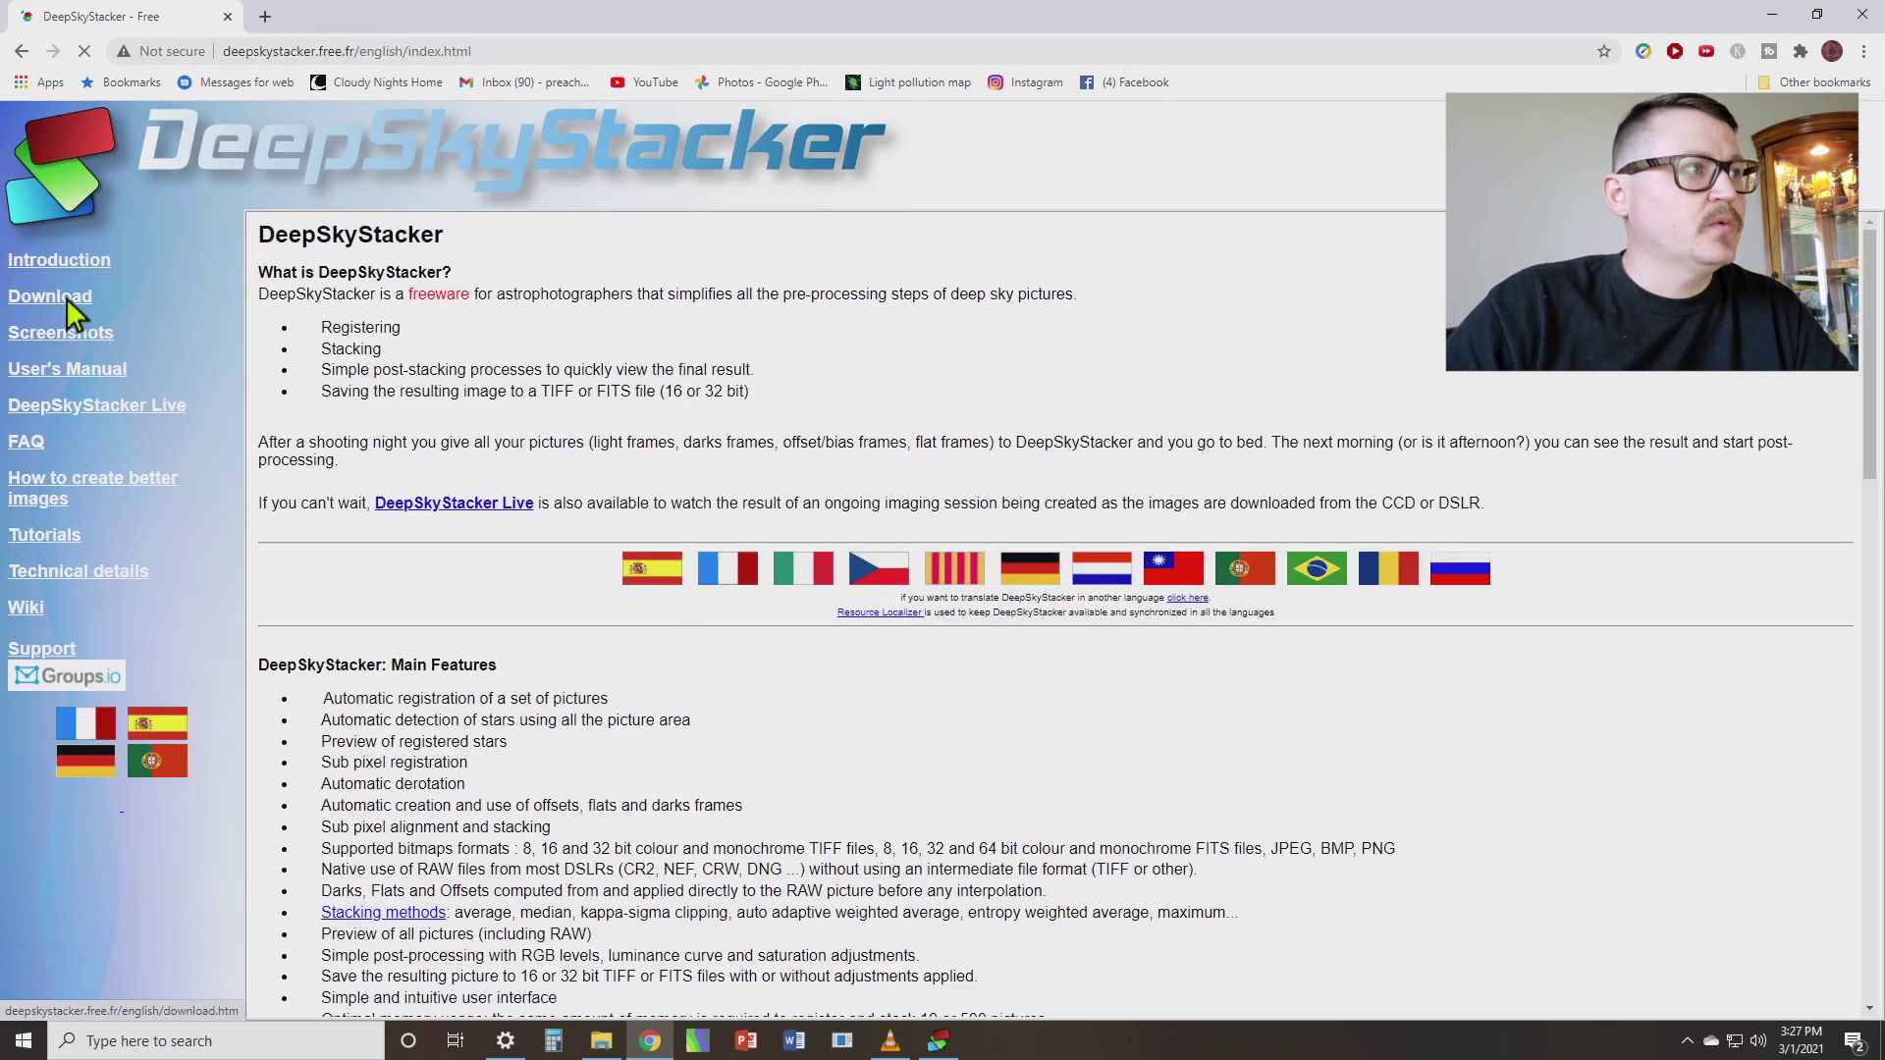
Step: Reach the DeepSkyStacker 4.2.5 GitHub release assets, then switch to the open DeepSkyStacker window
click(67, 298)
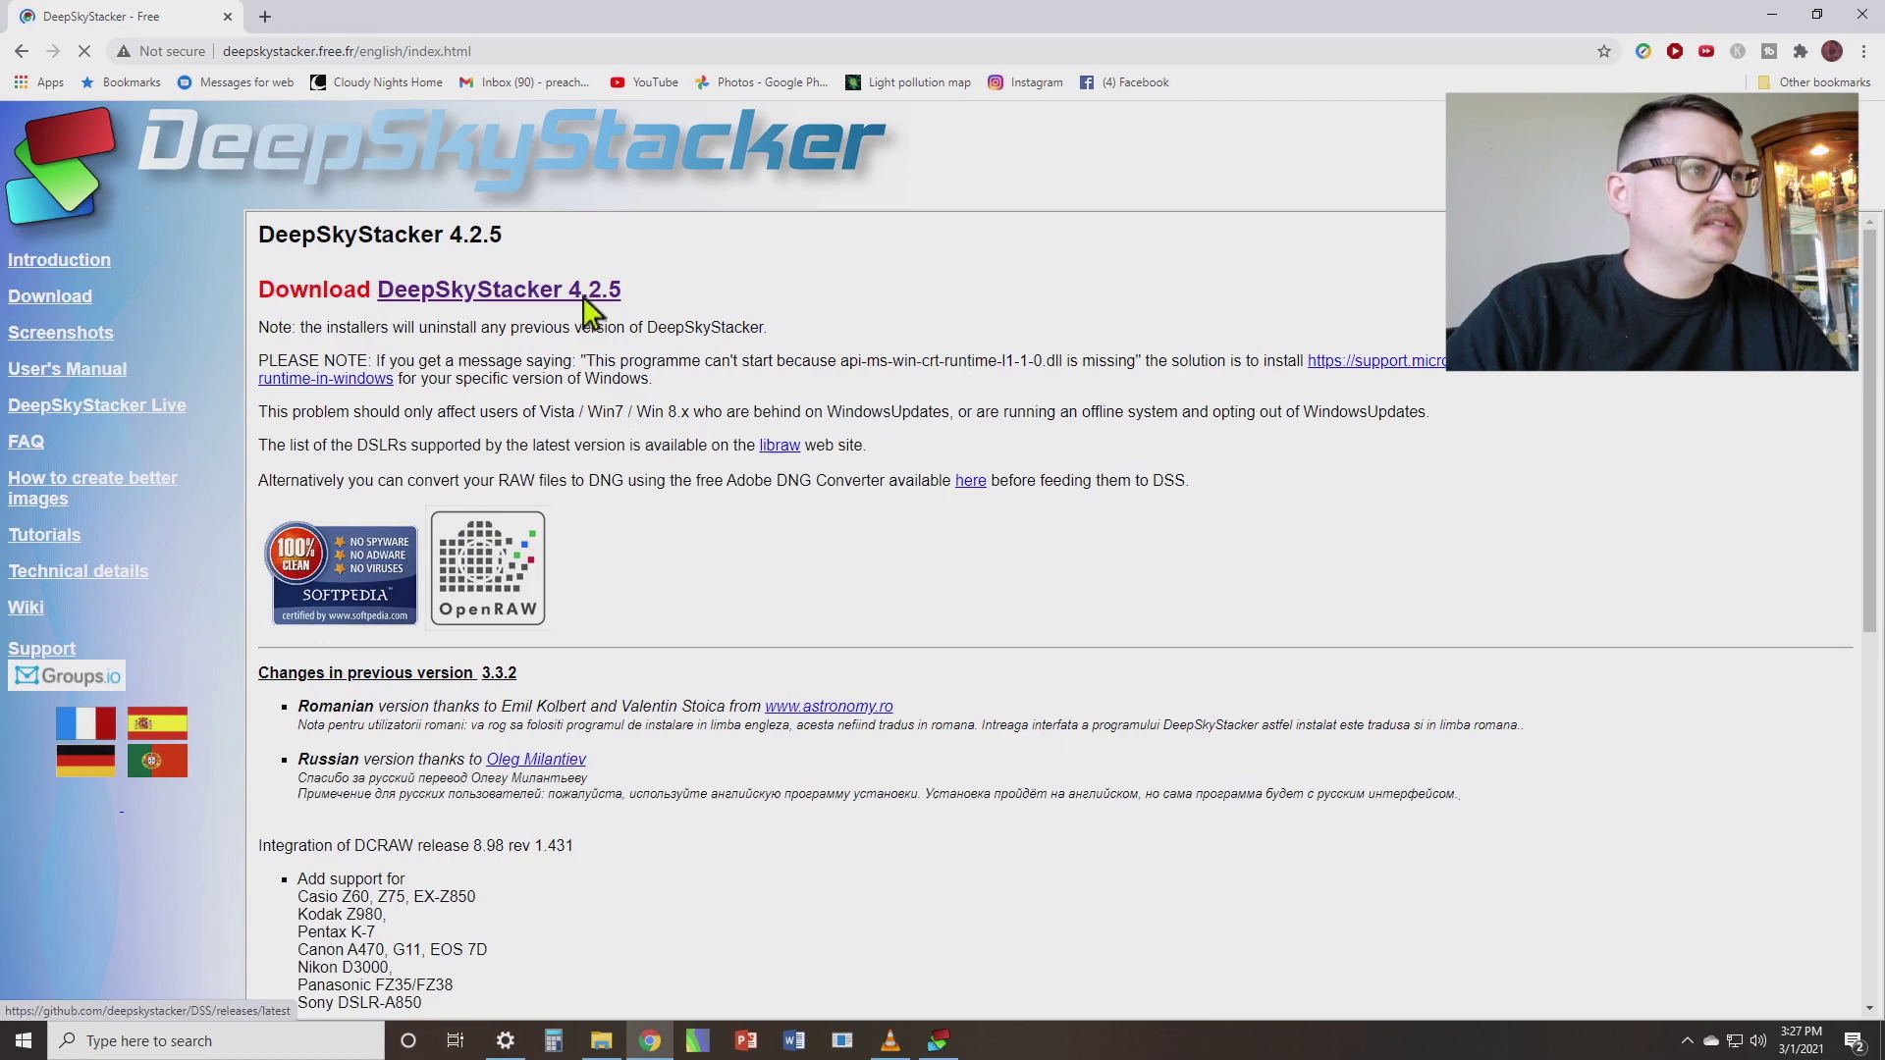
click(519, 296)
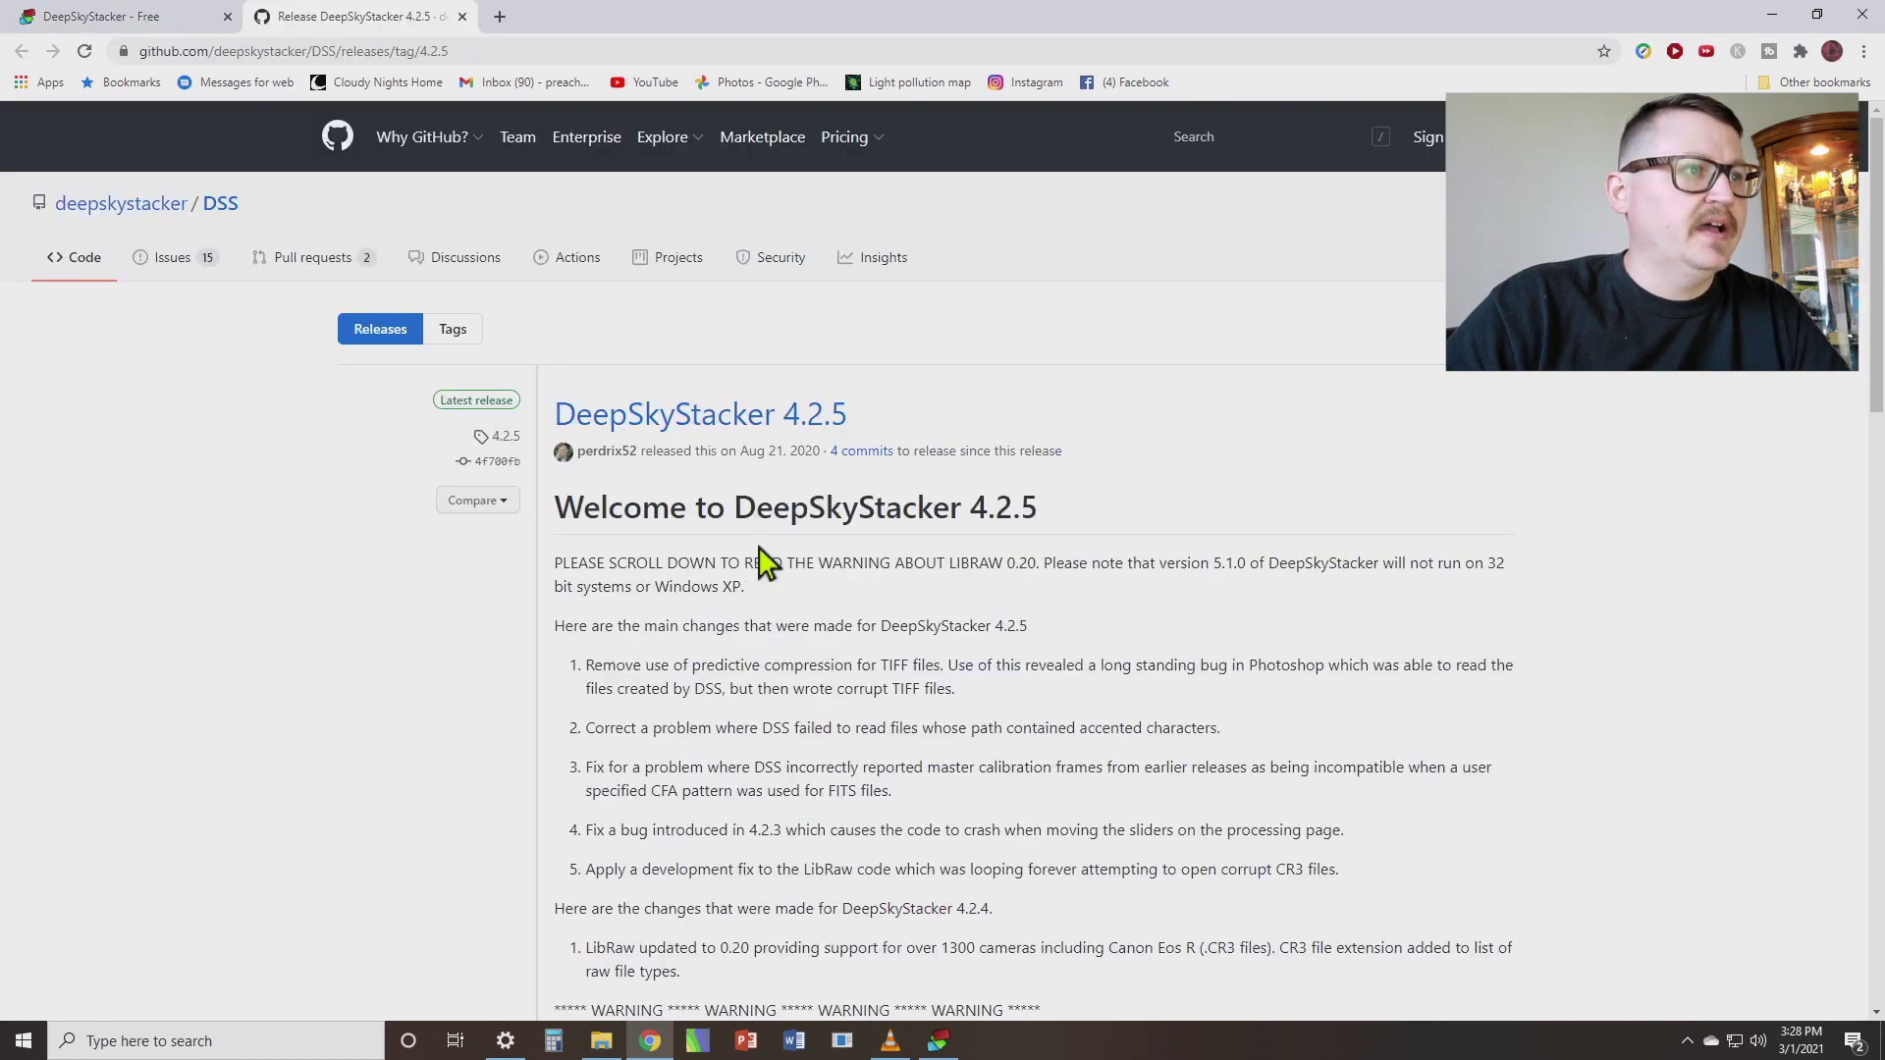
scroll(812, 582, down, 9)
scroll(815, 591, down, 12)
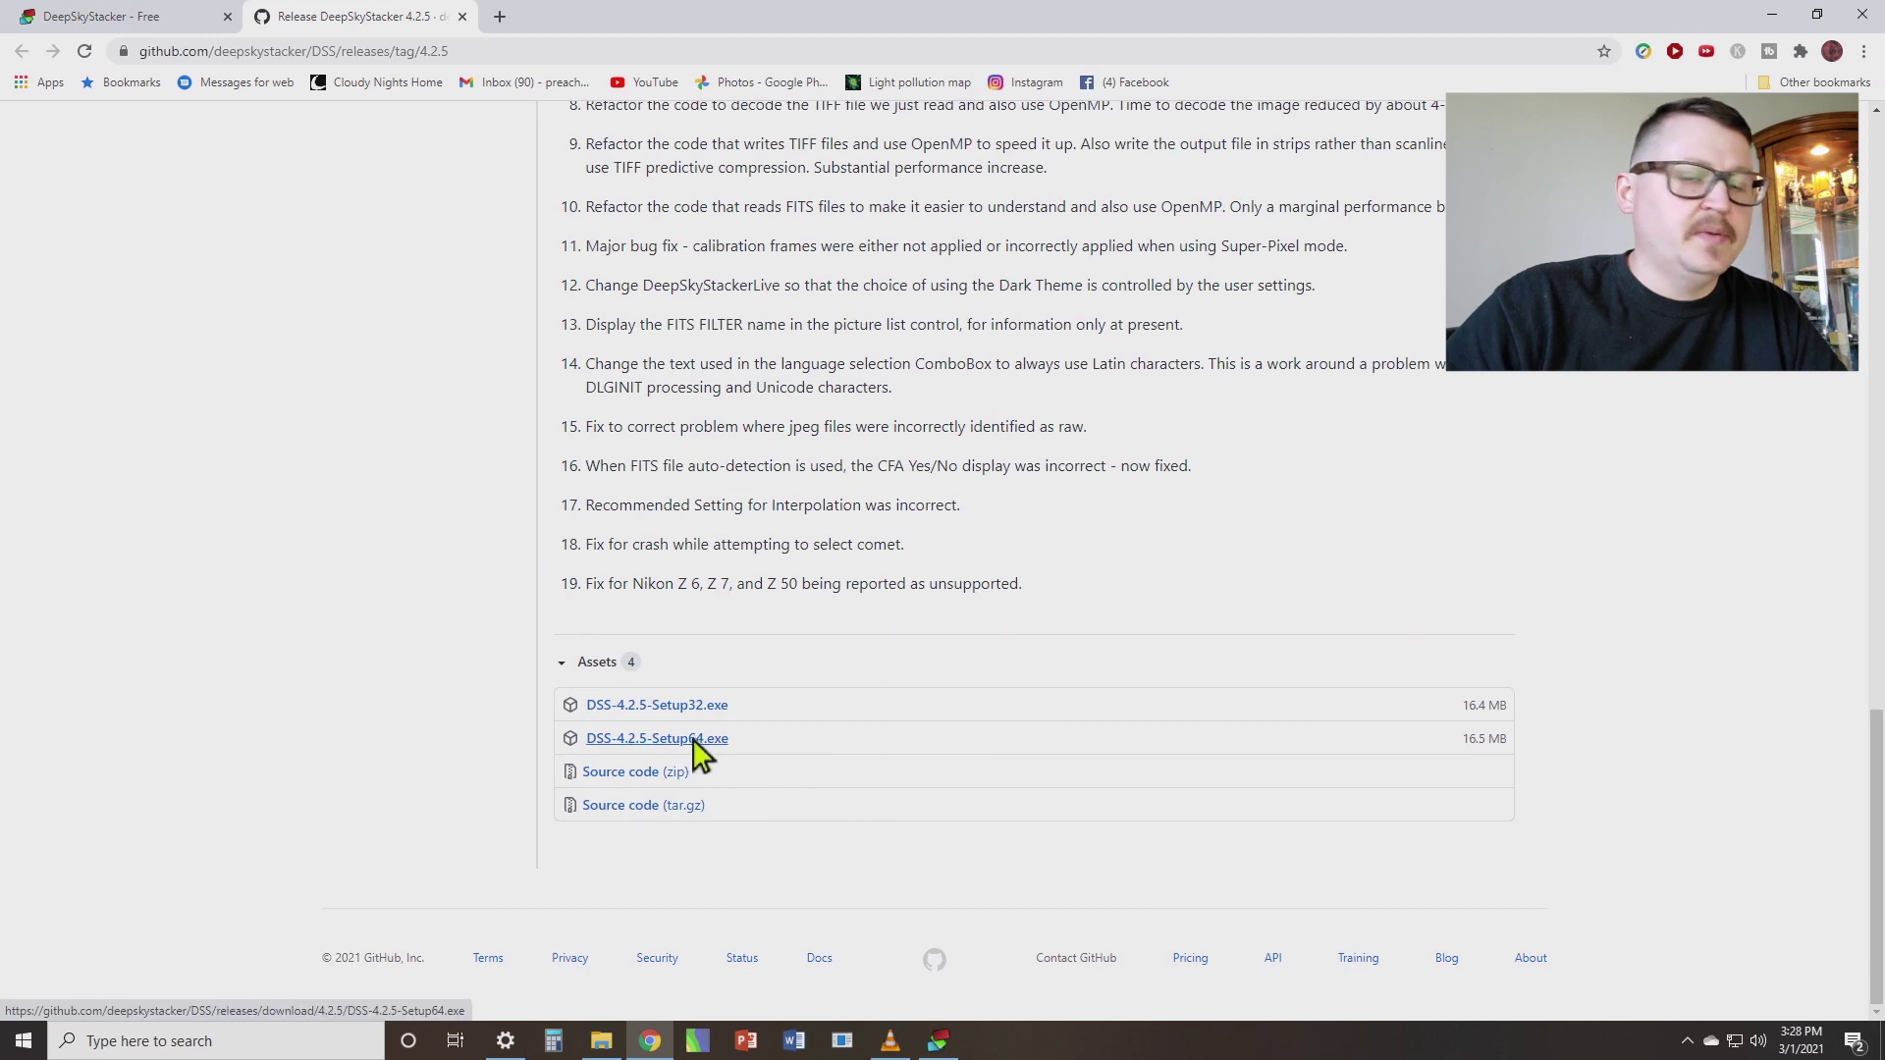
mouse_move(937, 1047)
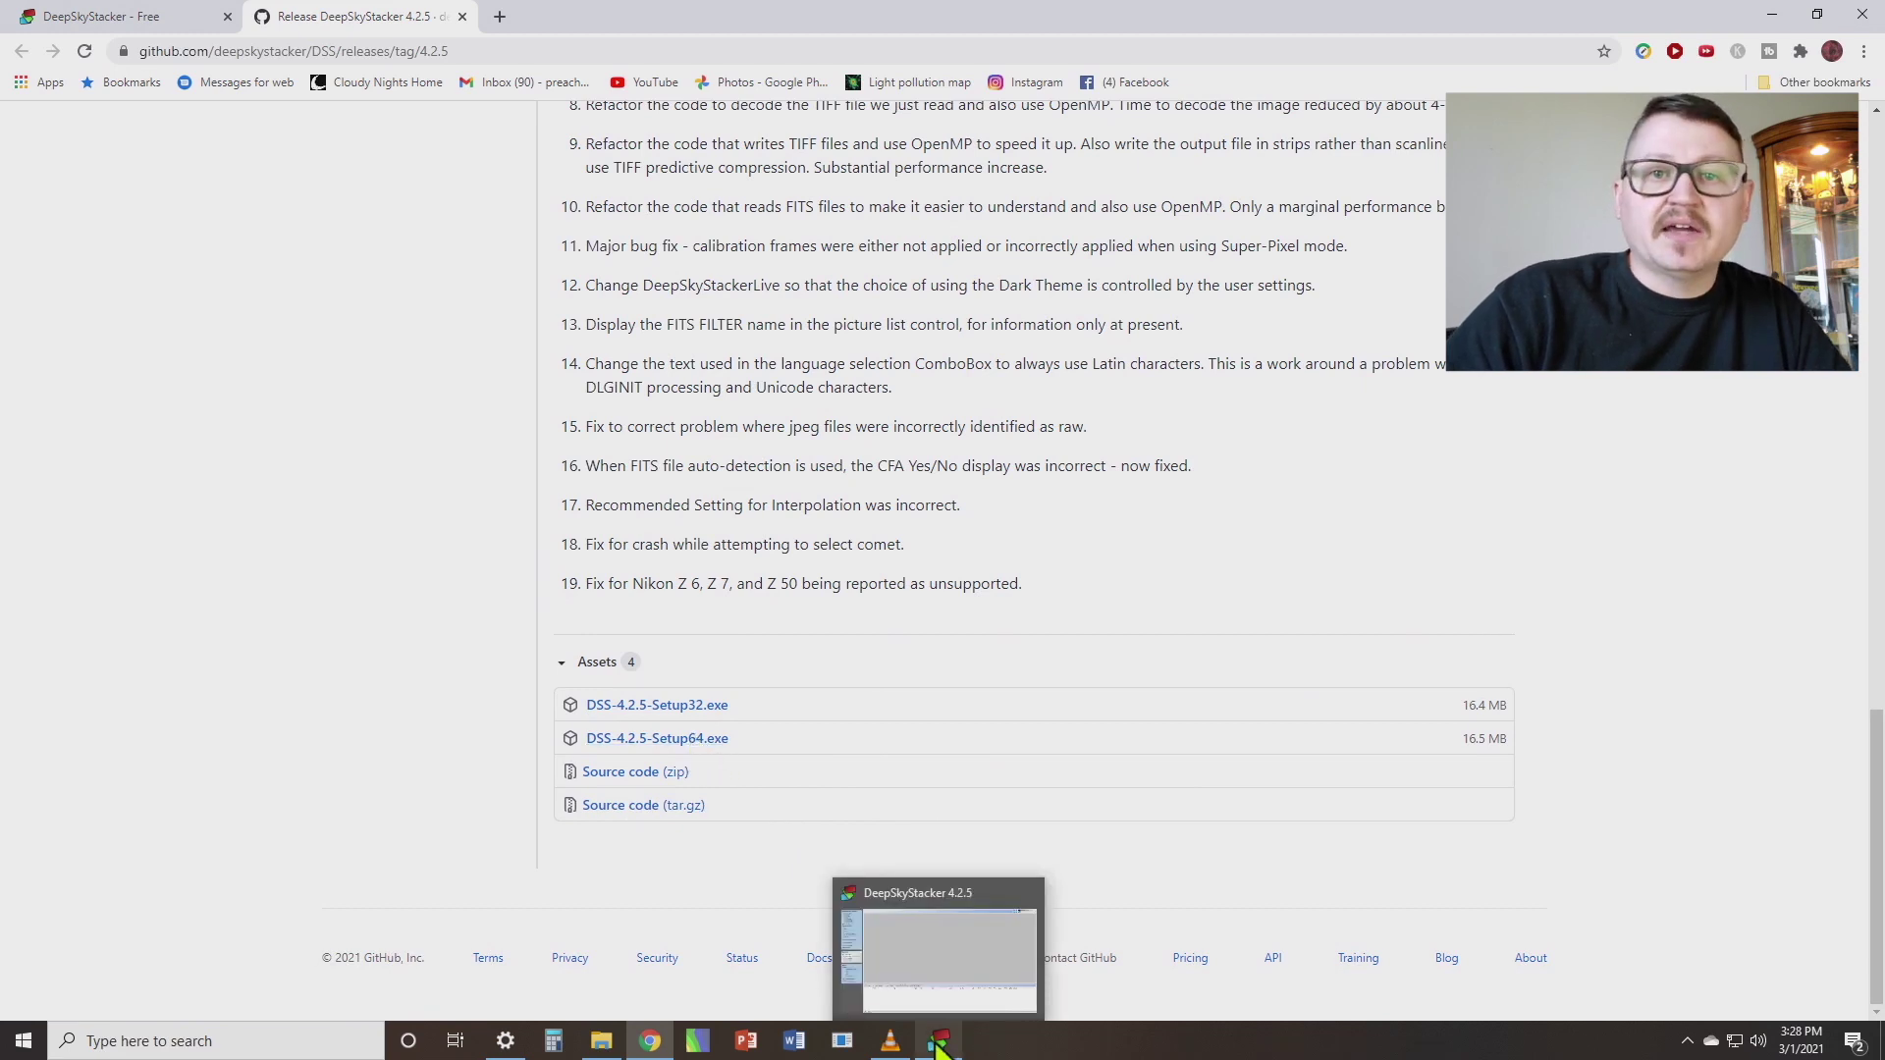
click(938, 1047)
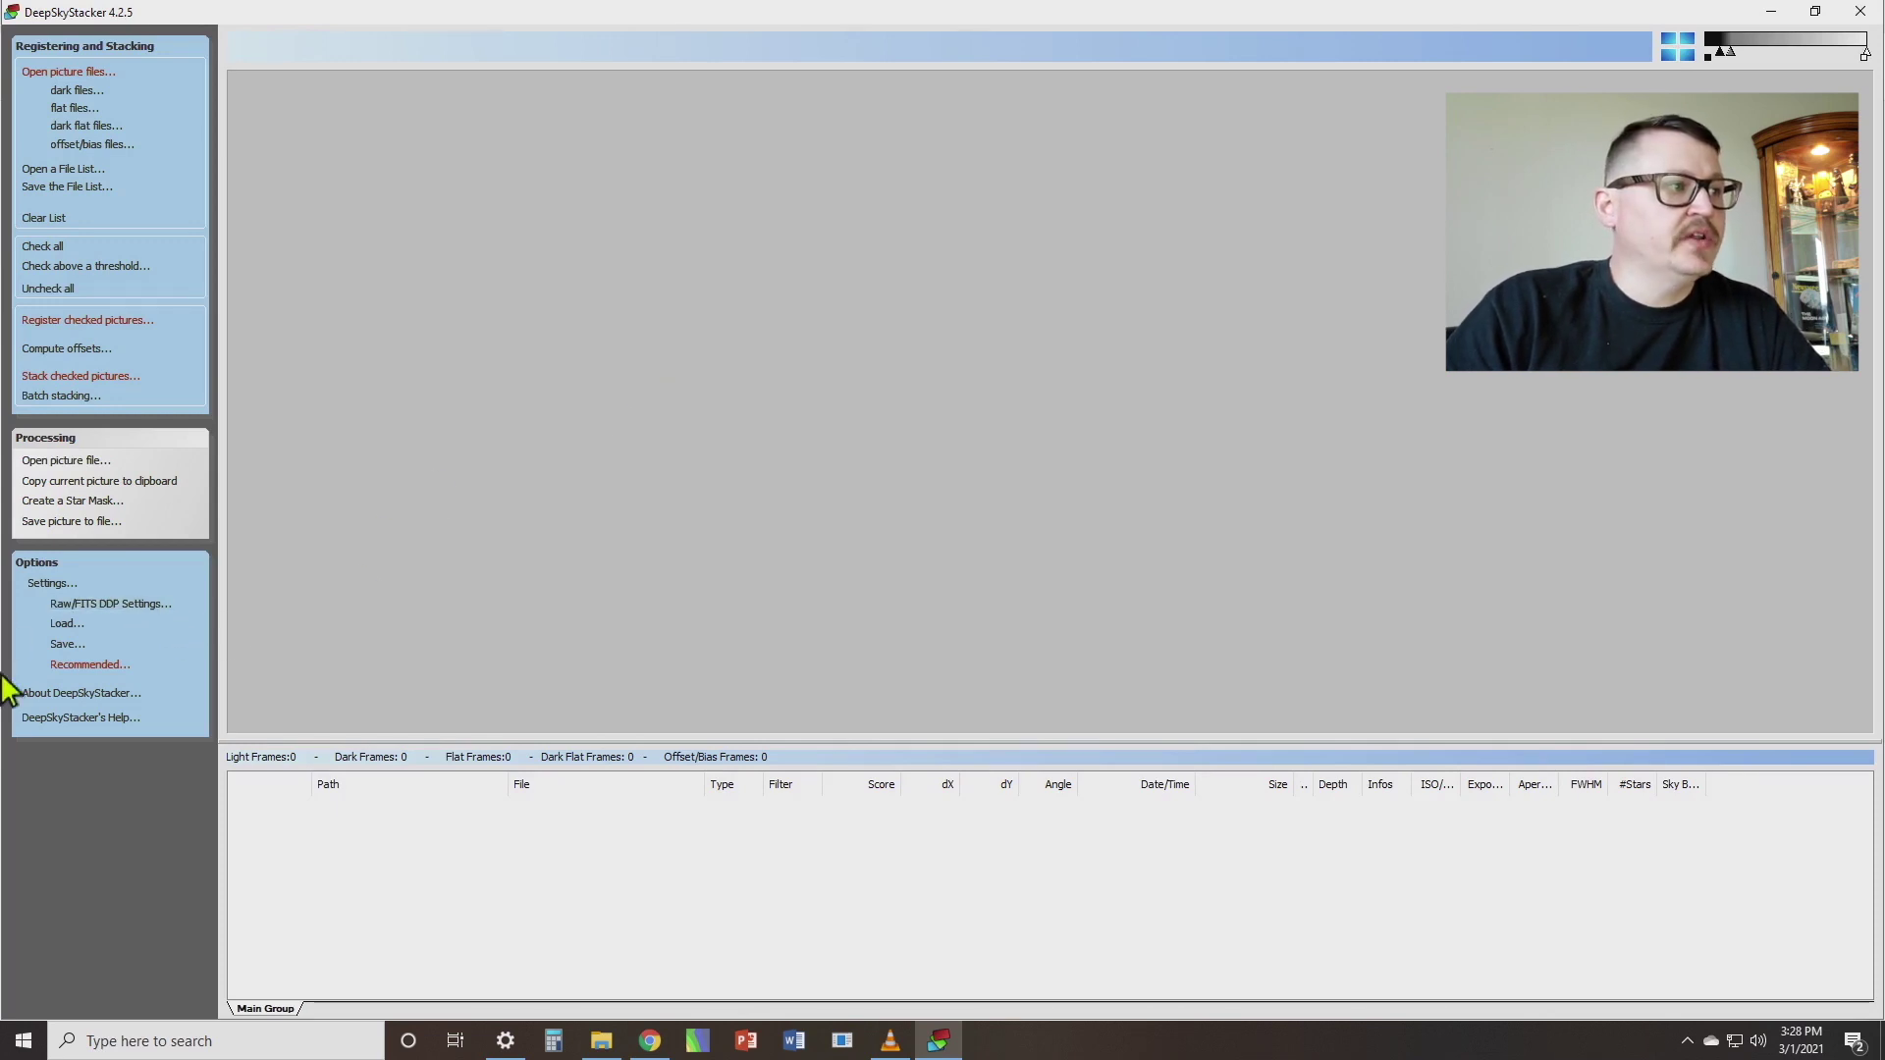
click(103, 607)
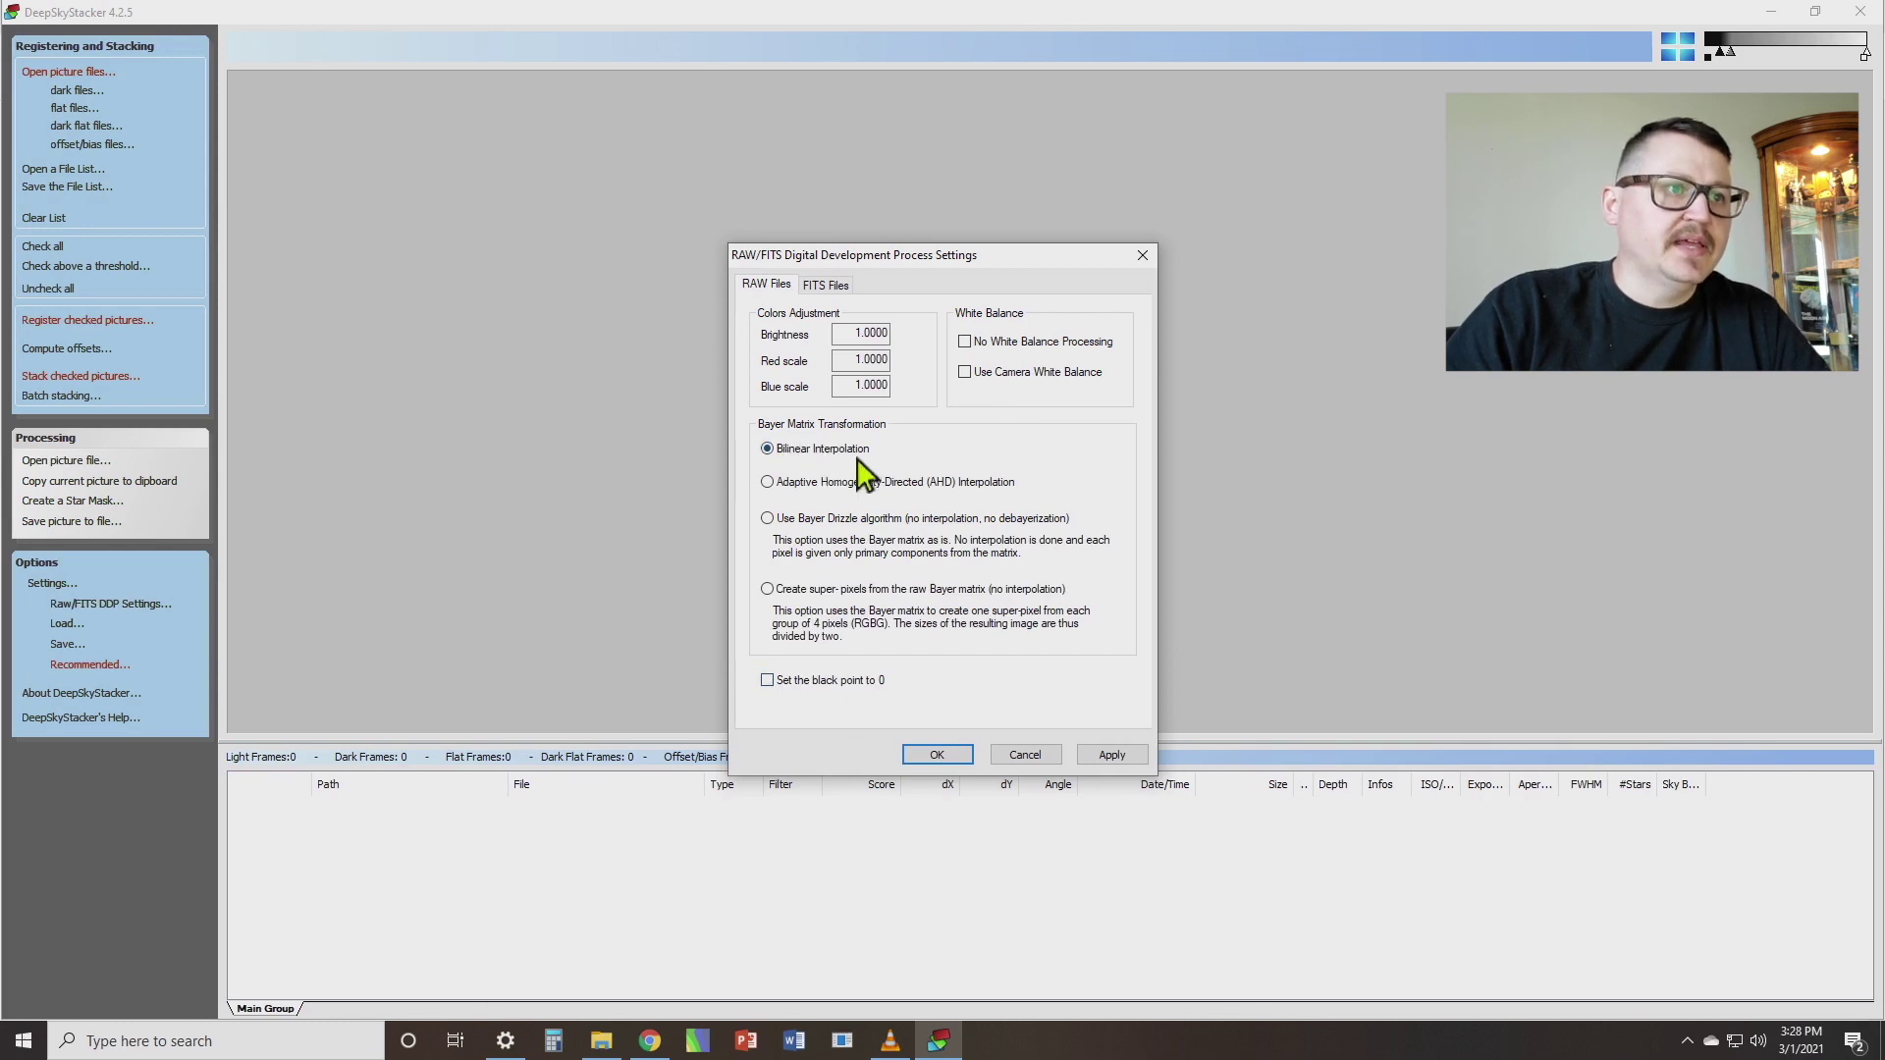
click(835, 289)
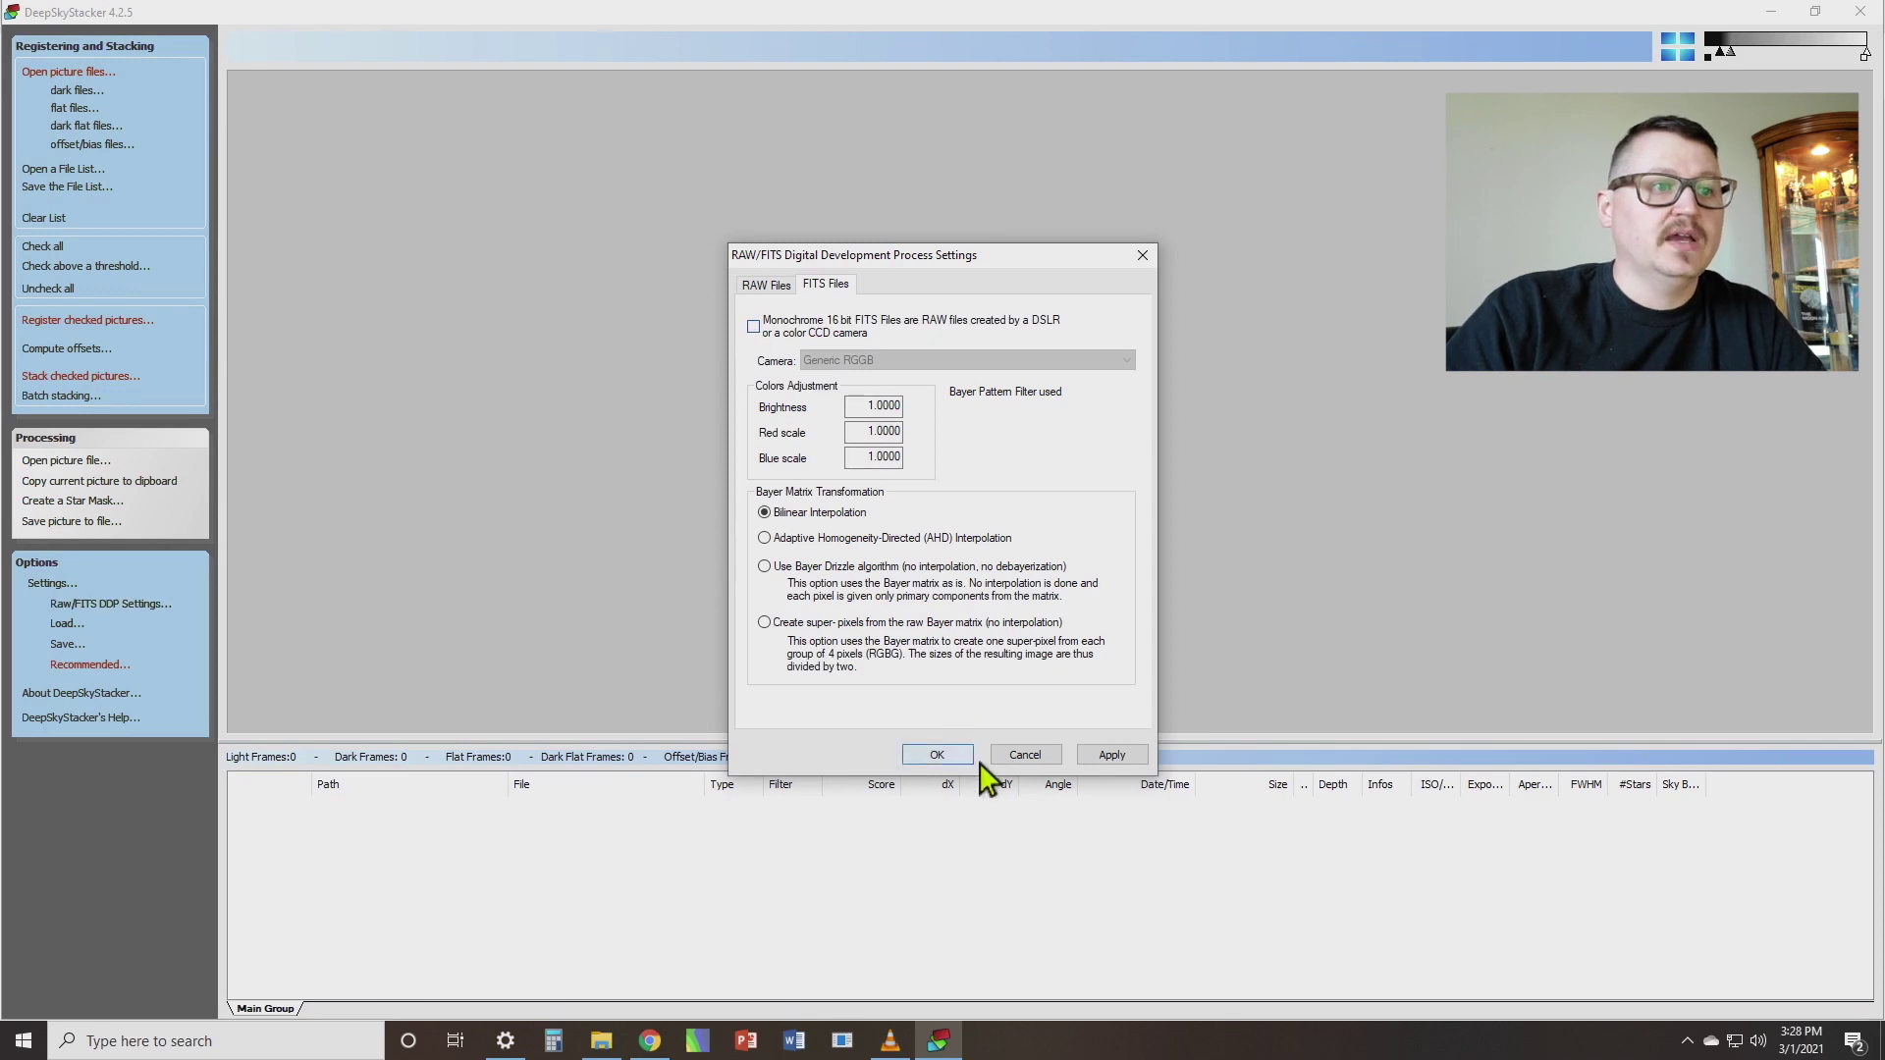
click(945, 756)
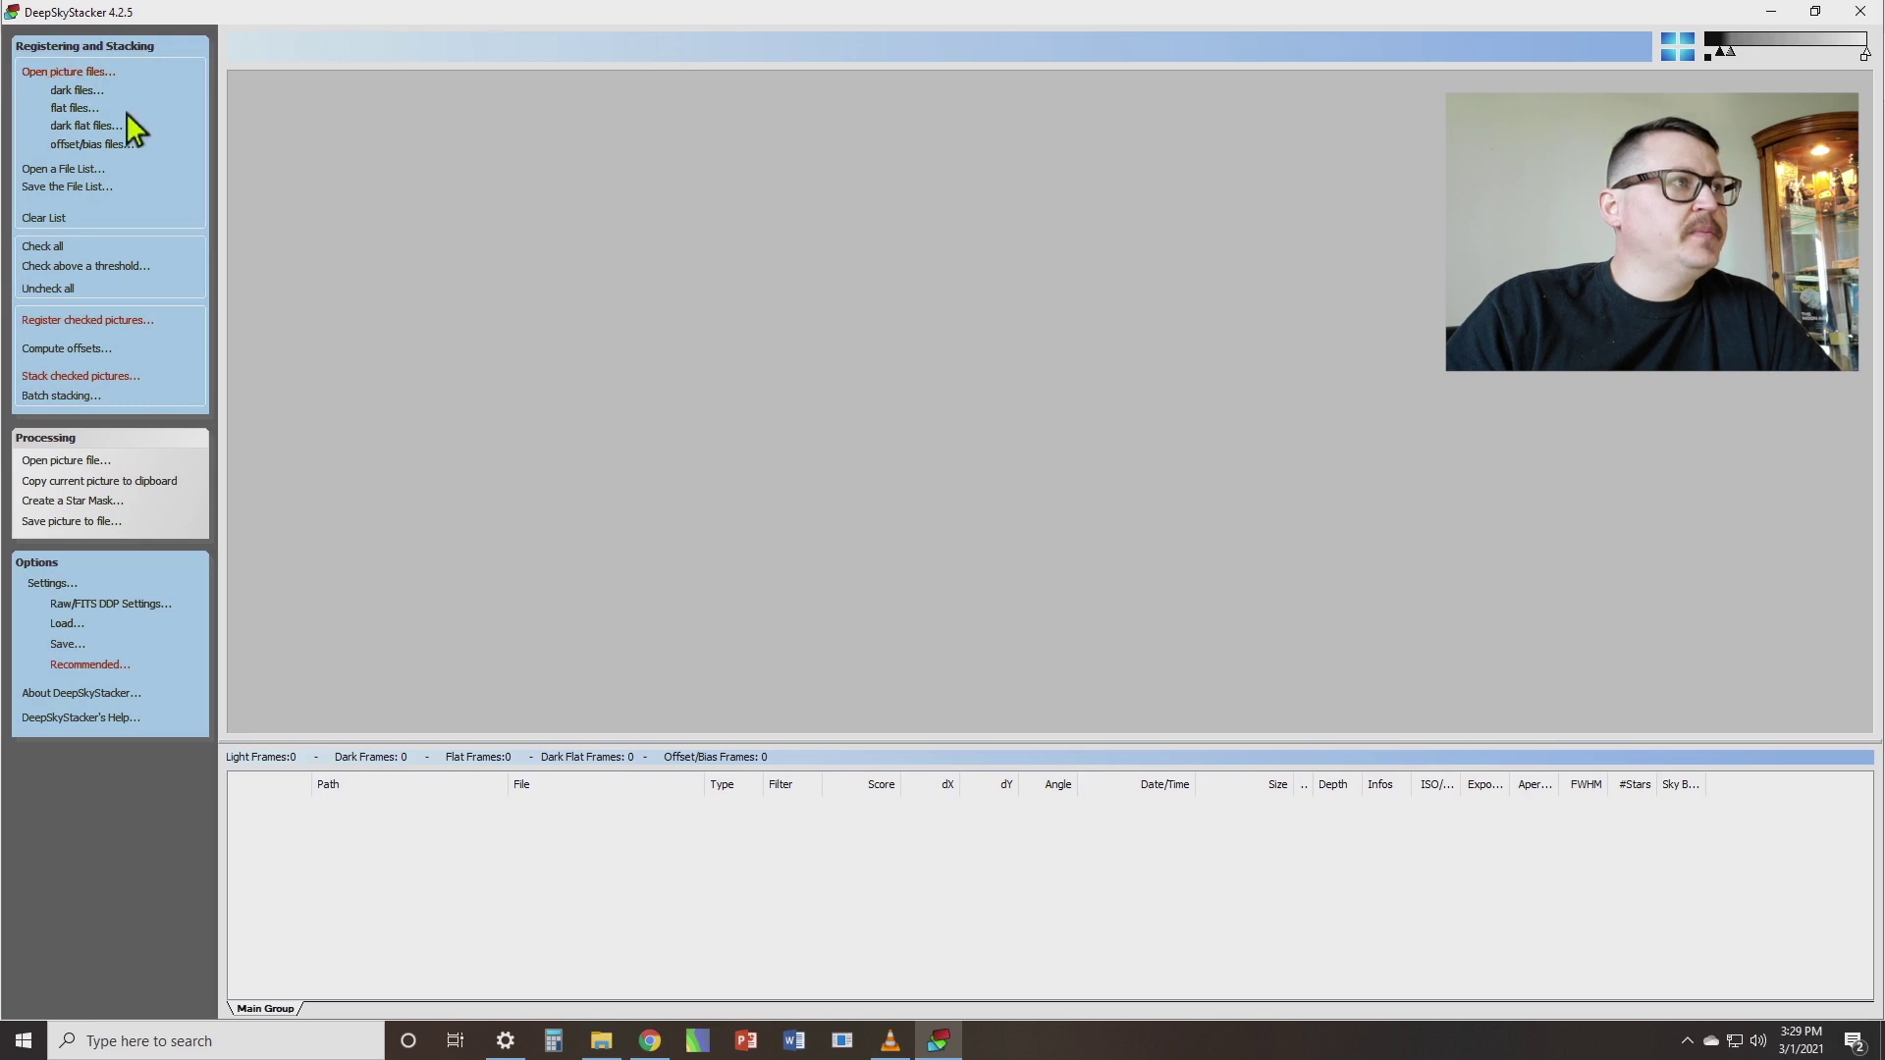
Step: Load the 25 Light_Sirius_120s H-filter FITS frames from the Lights folder and check them all
click(93, 73)
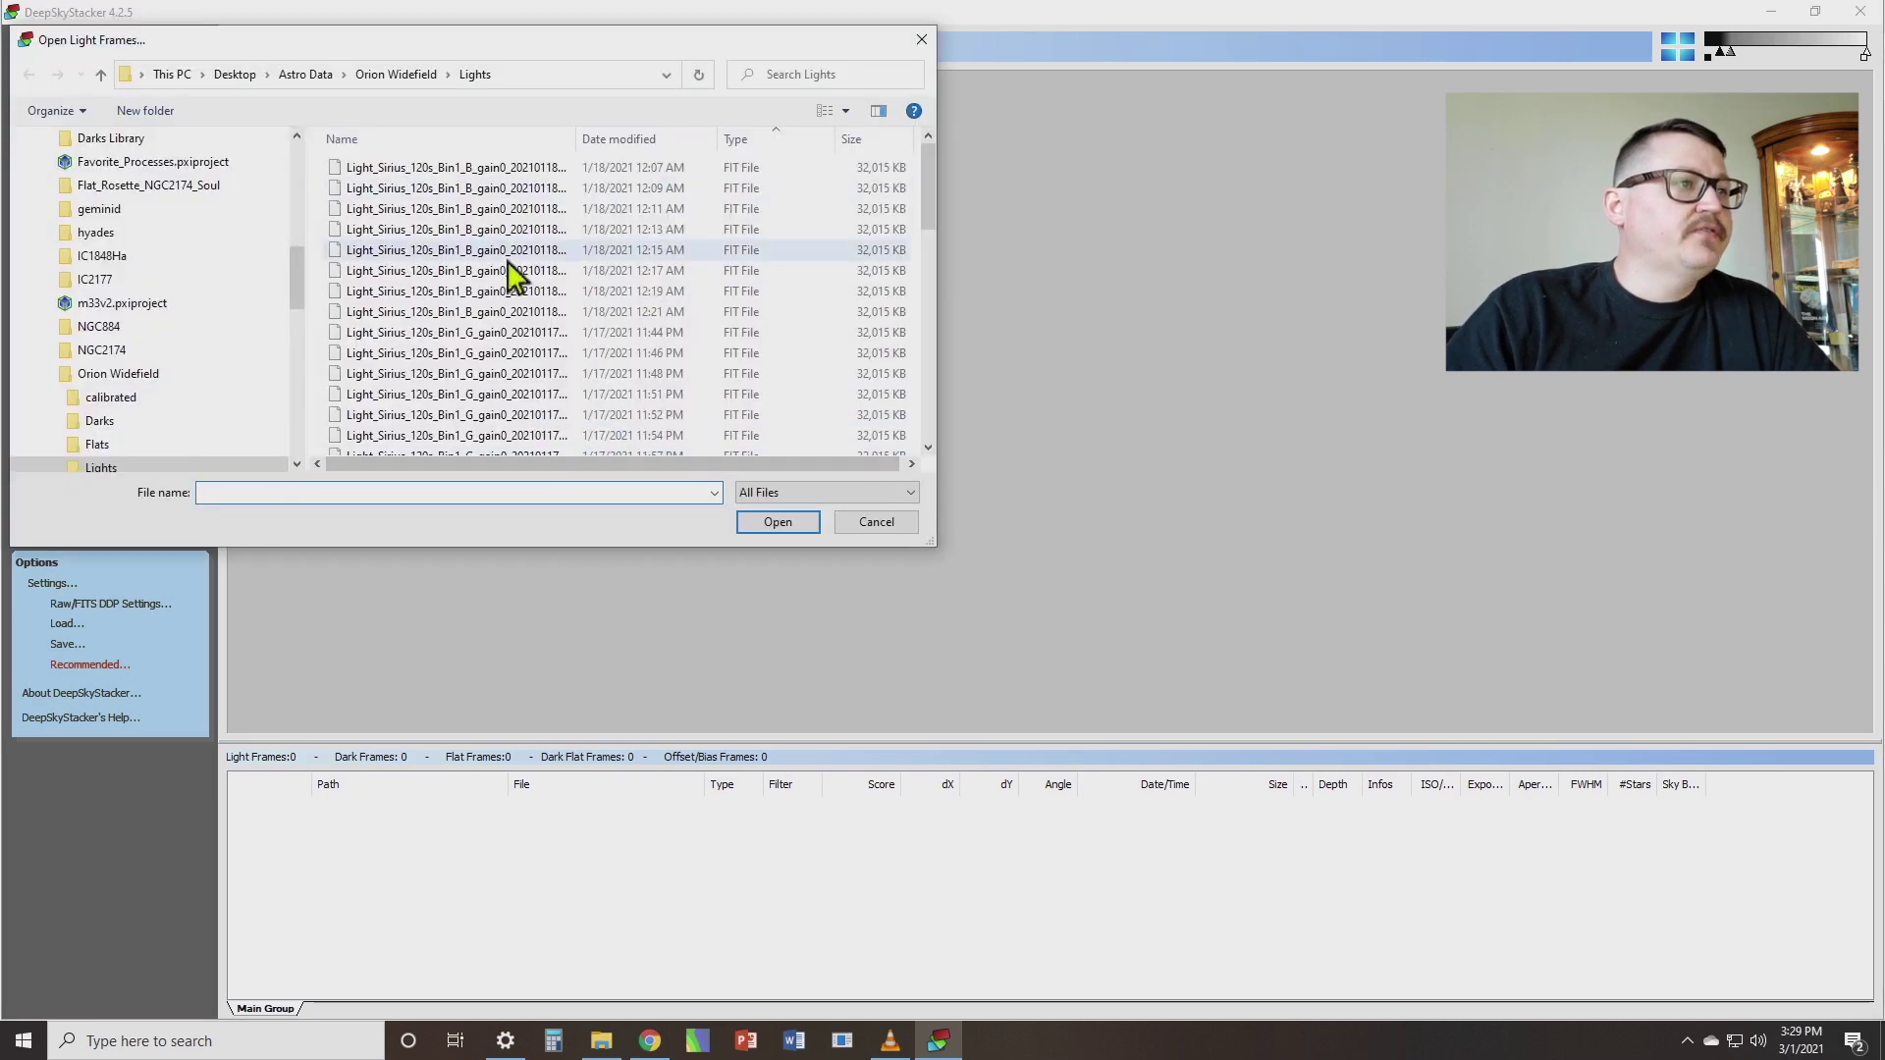
scroll(500, 250, down, 5)
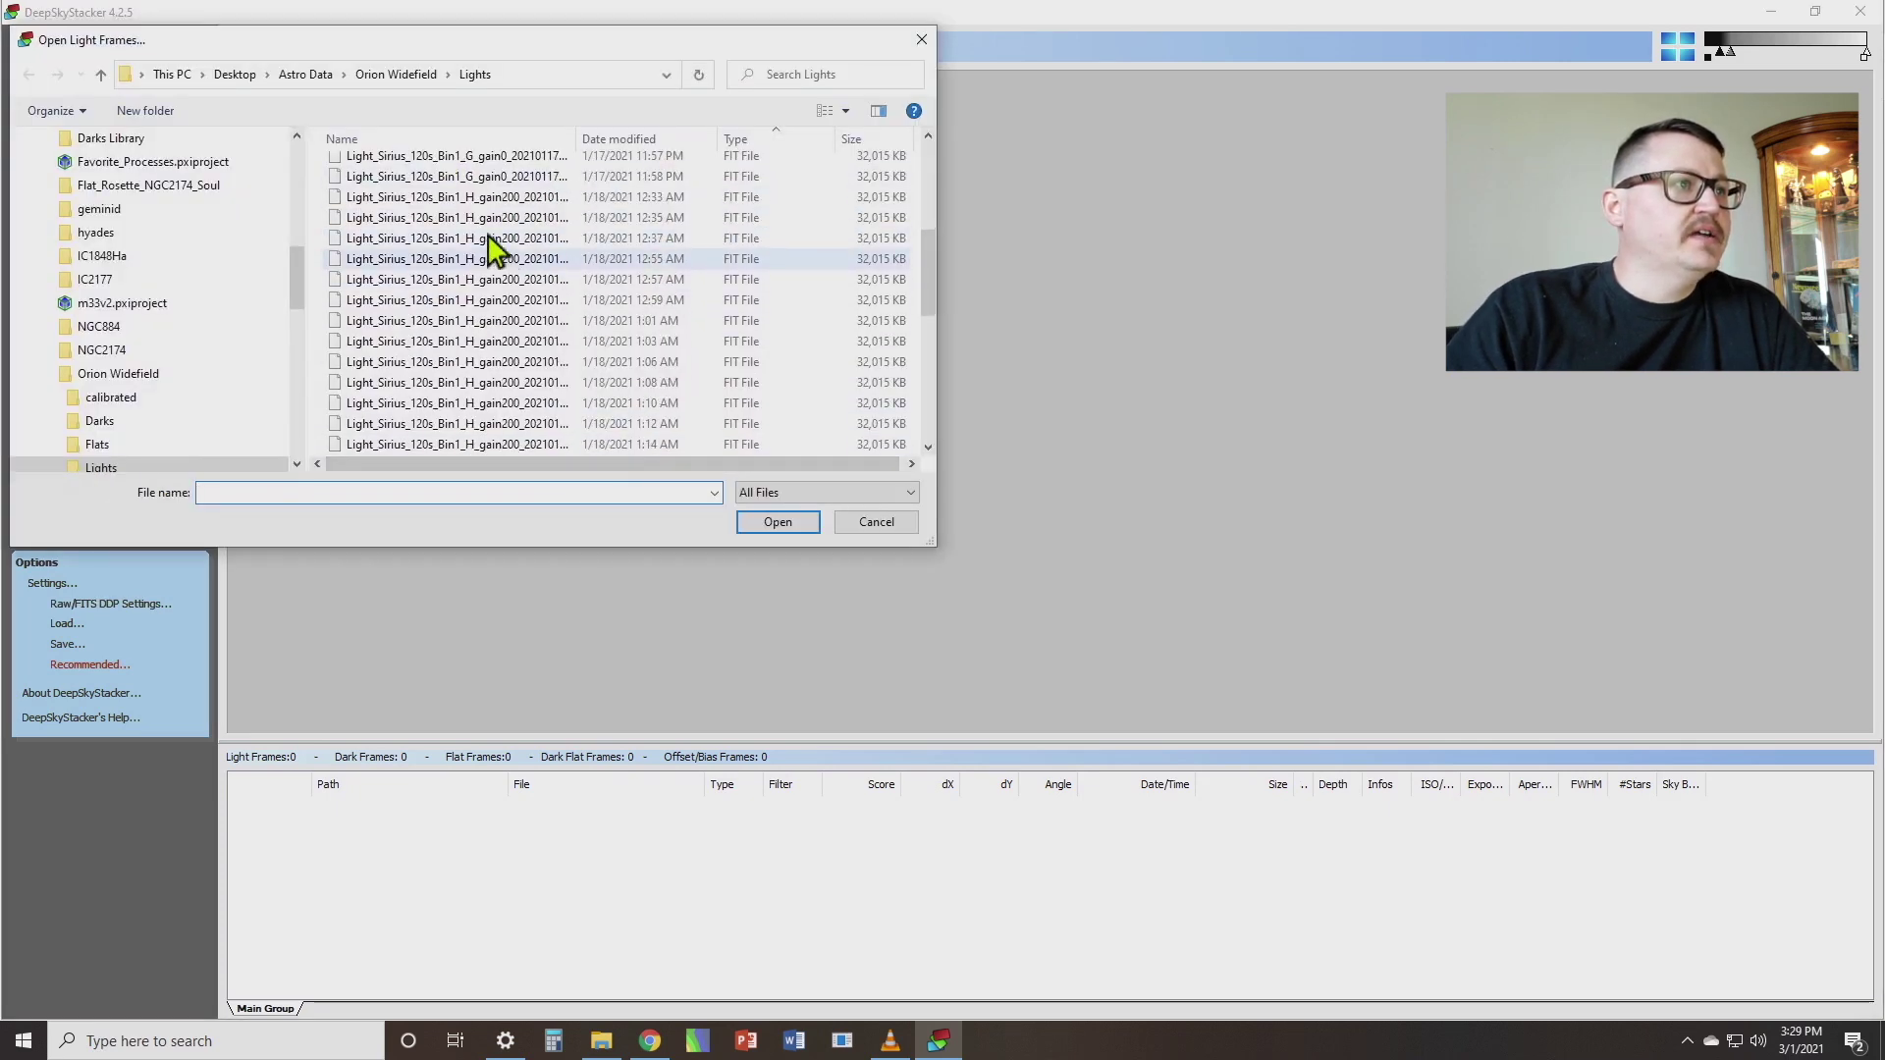
click(484, 197)
scroll(604, 392, down, 5)
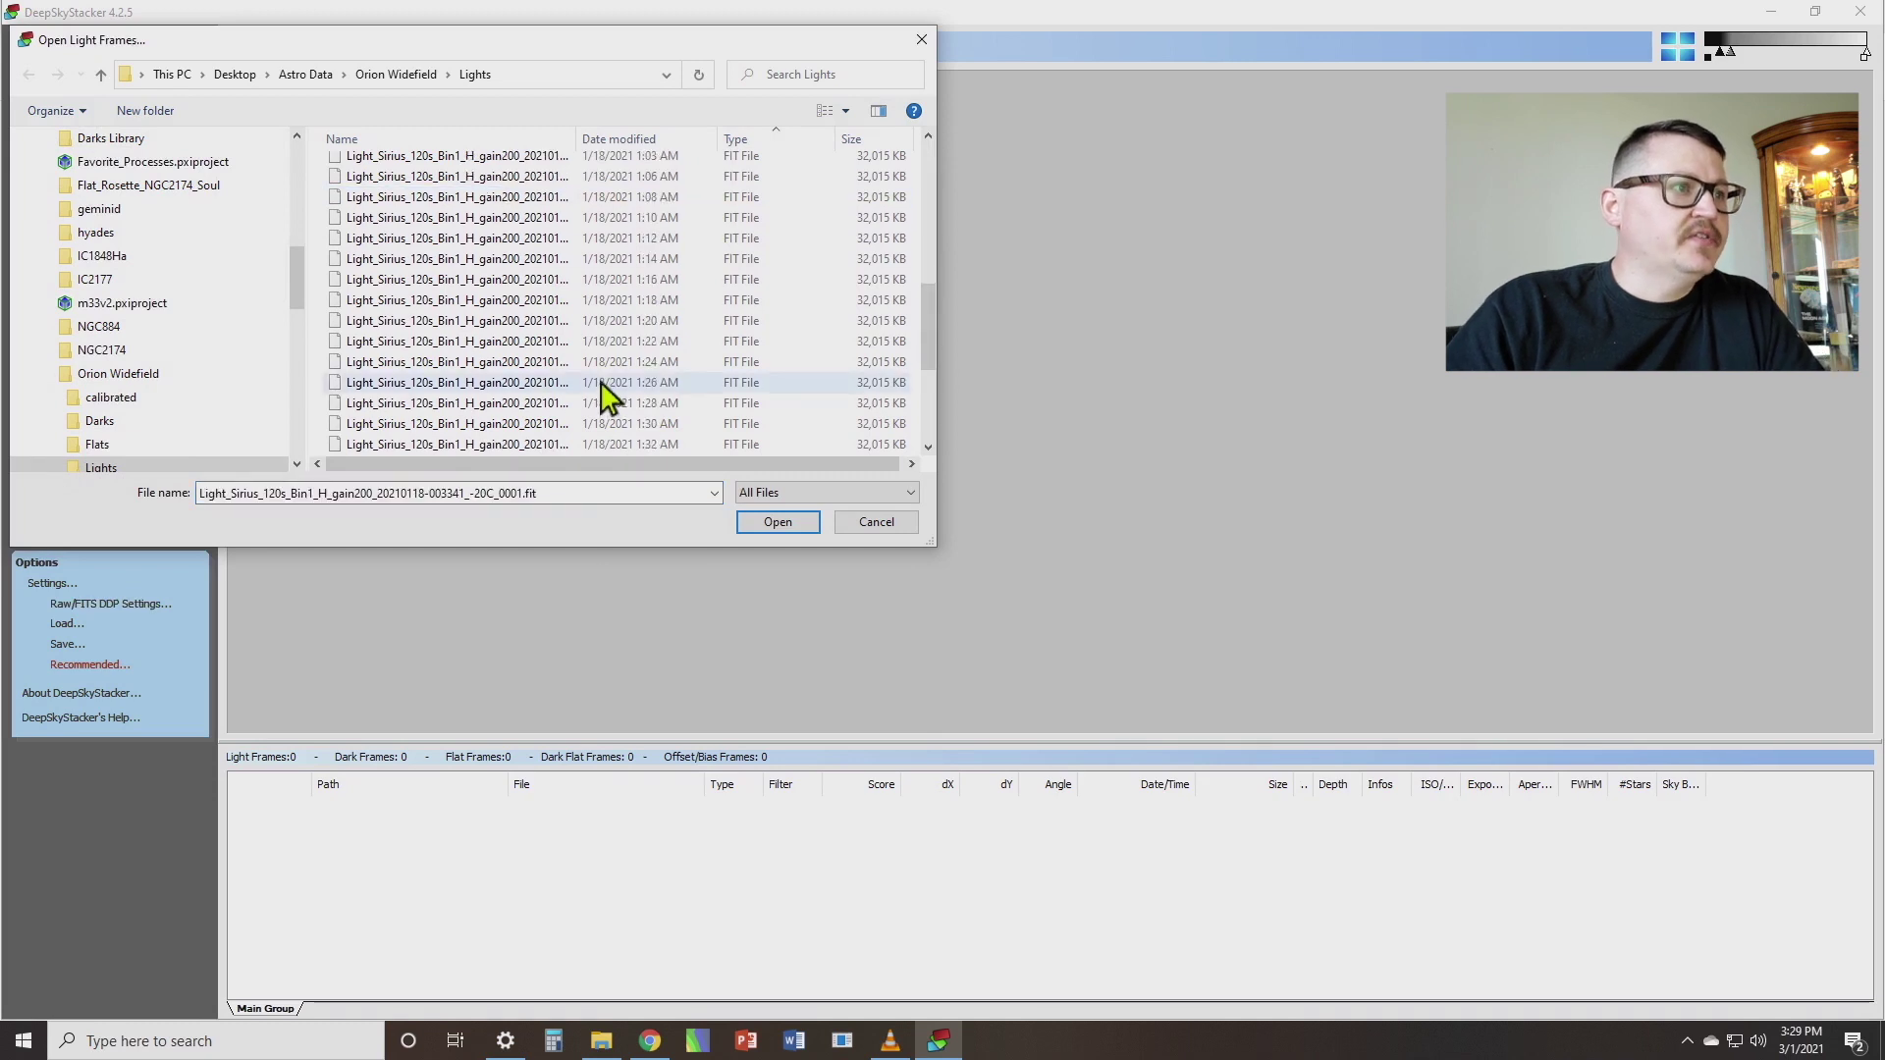
shift+click(474, 382)
click(769, 522)
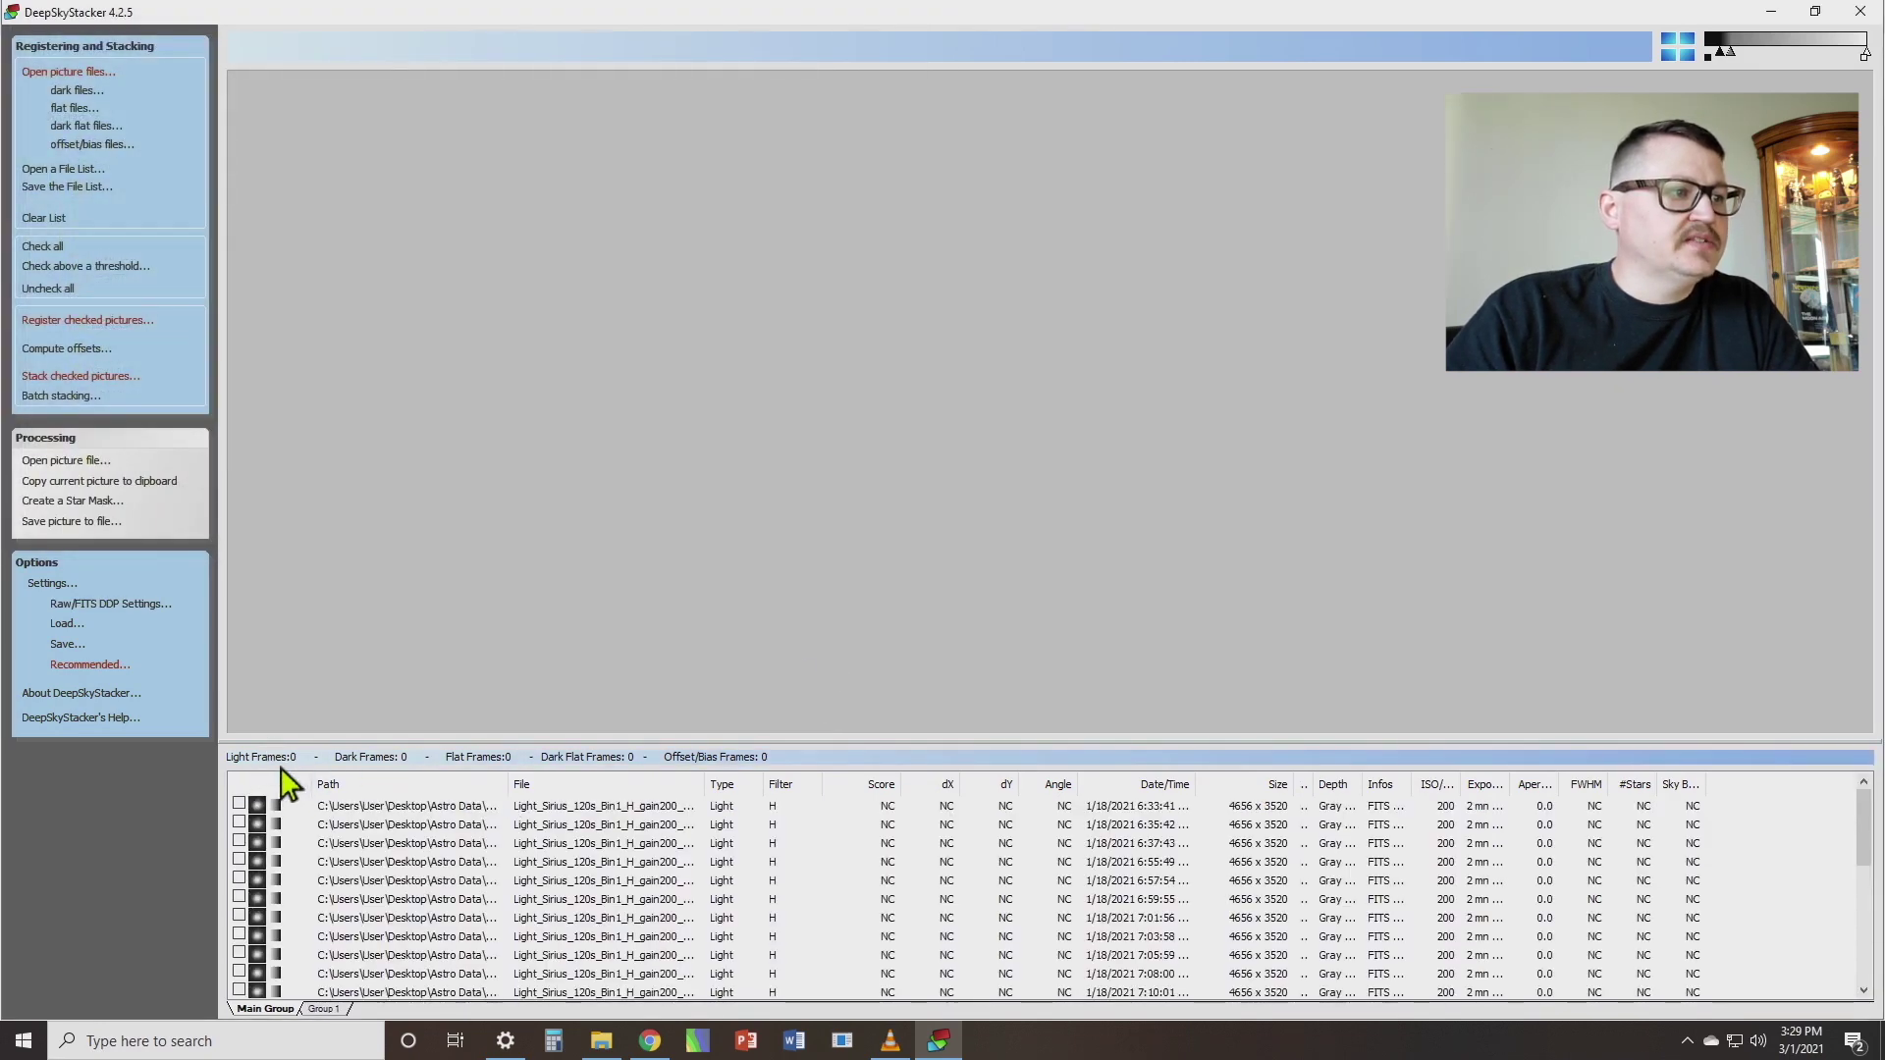
click(45, 246)
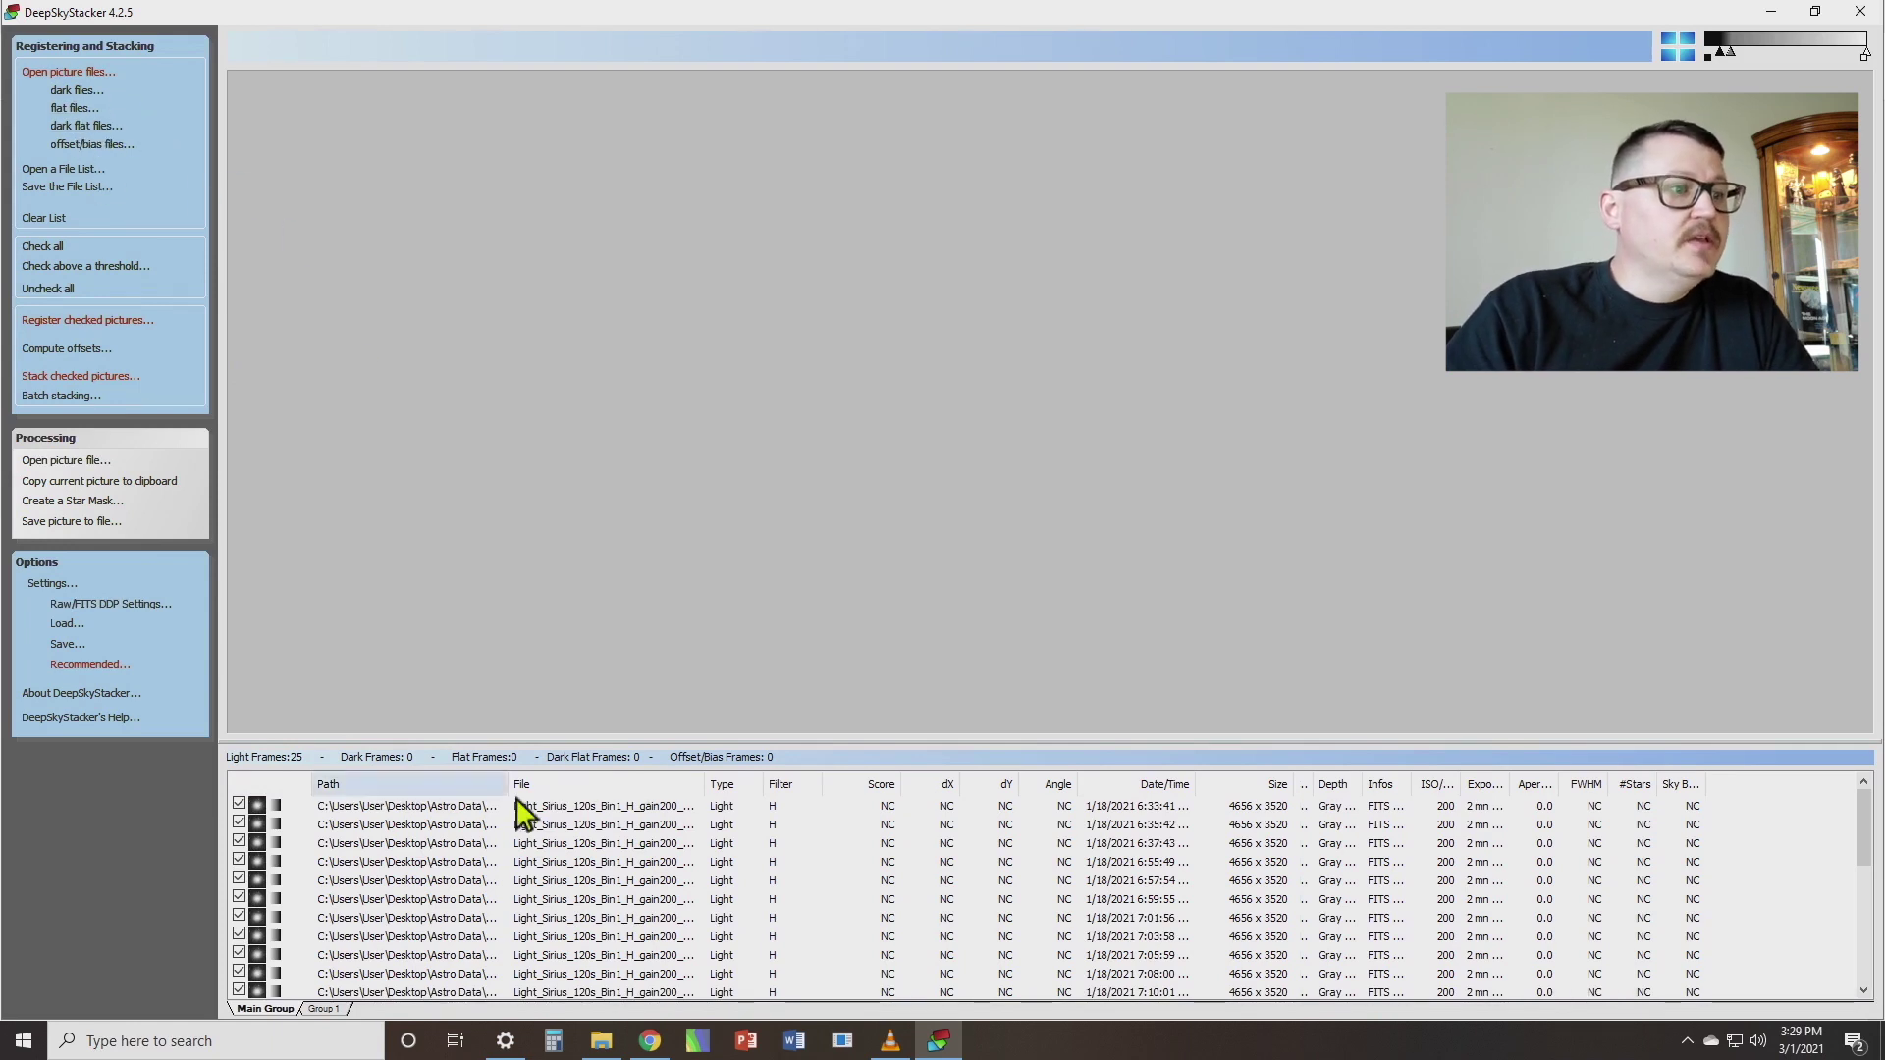
Step: Add dark frames frame0001 through frame0030 as the 30 dark frames
click(86, 91)
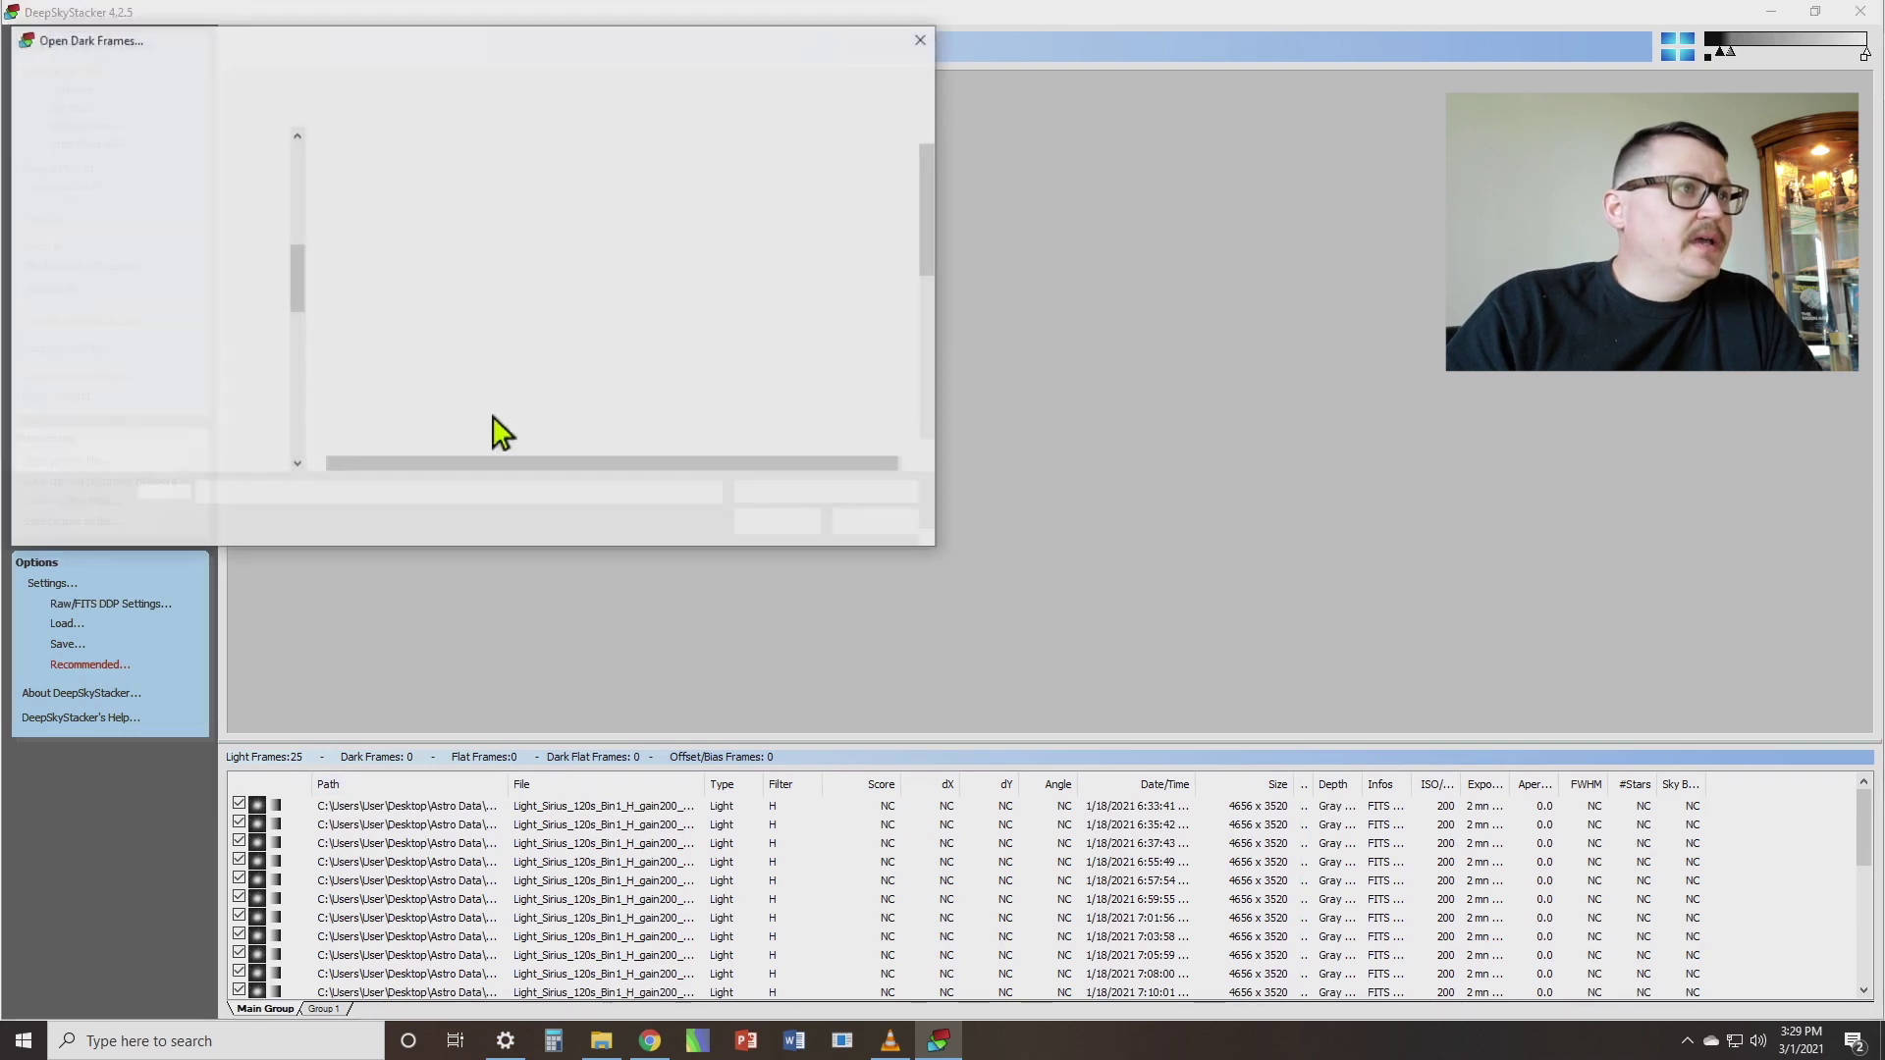
click(451, 168)
scroll(527, 325, down, 5)
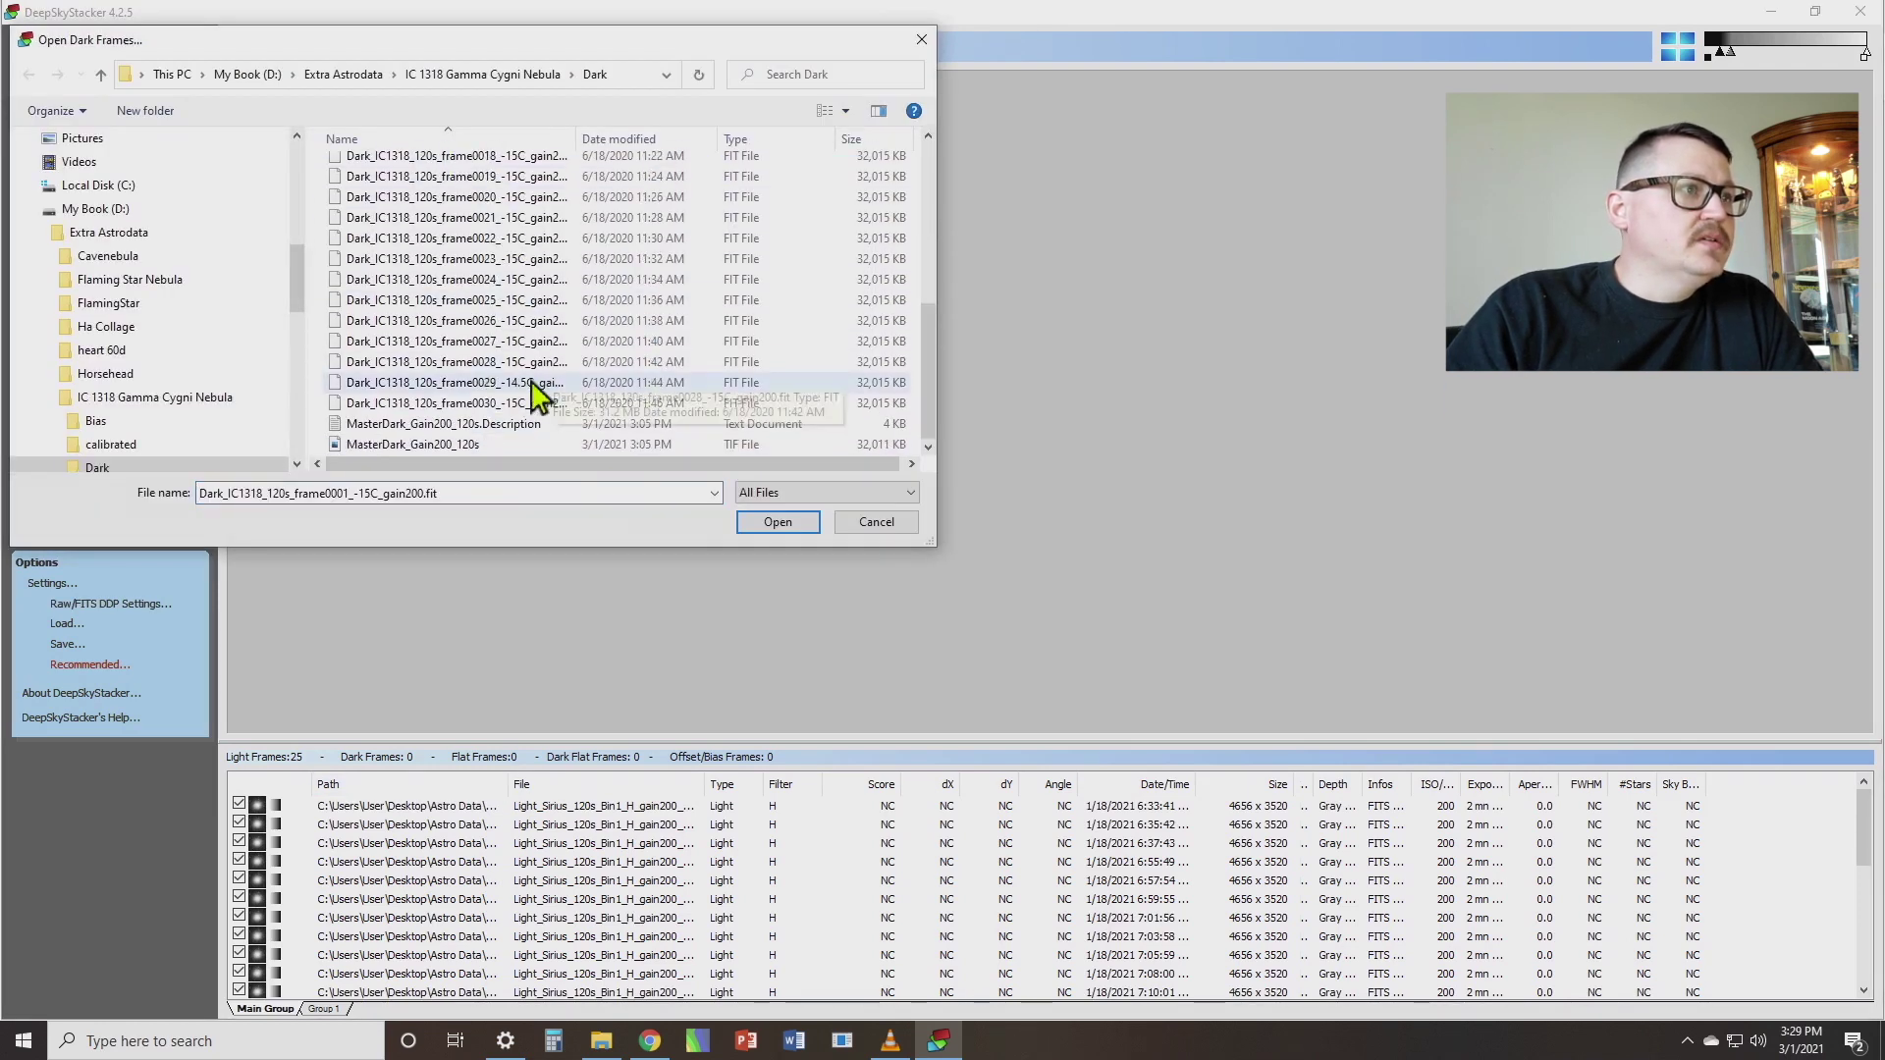
shift+click(491, 402)
click(776, 528)
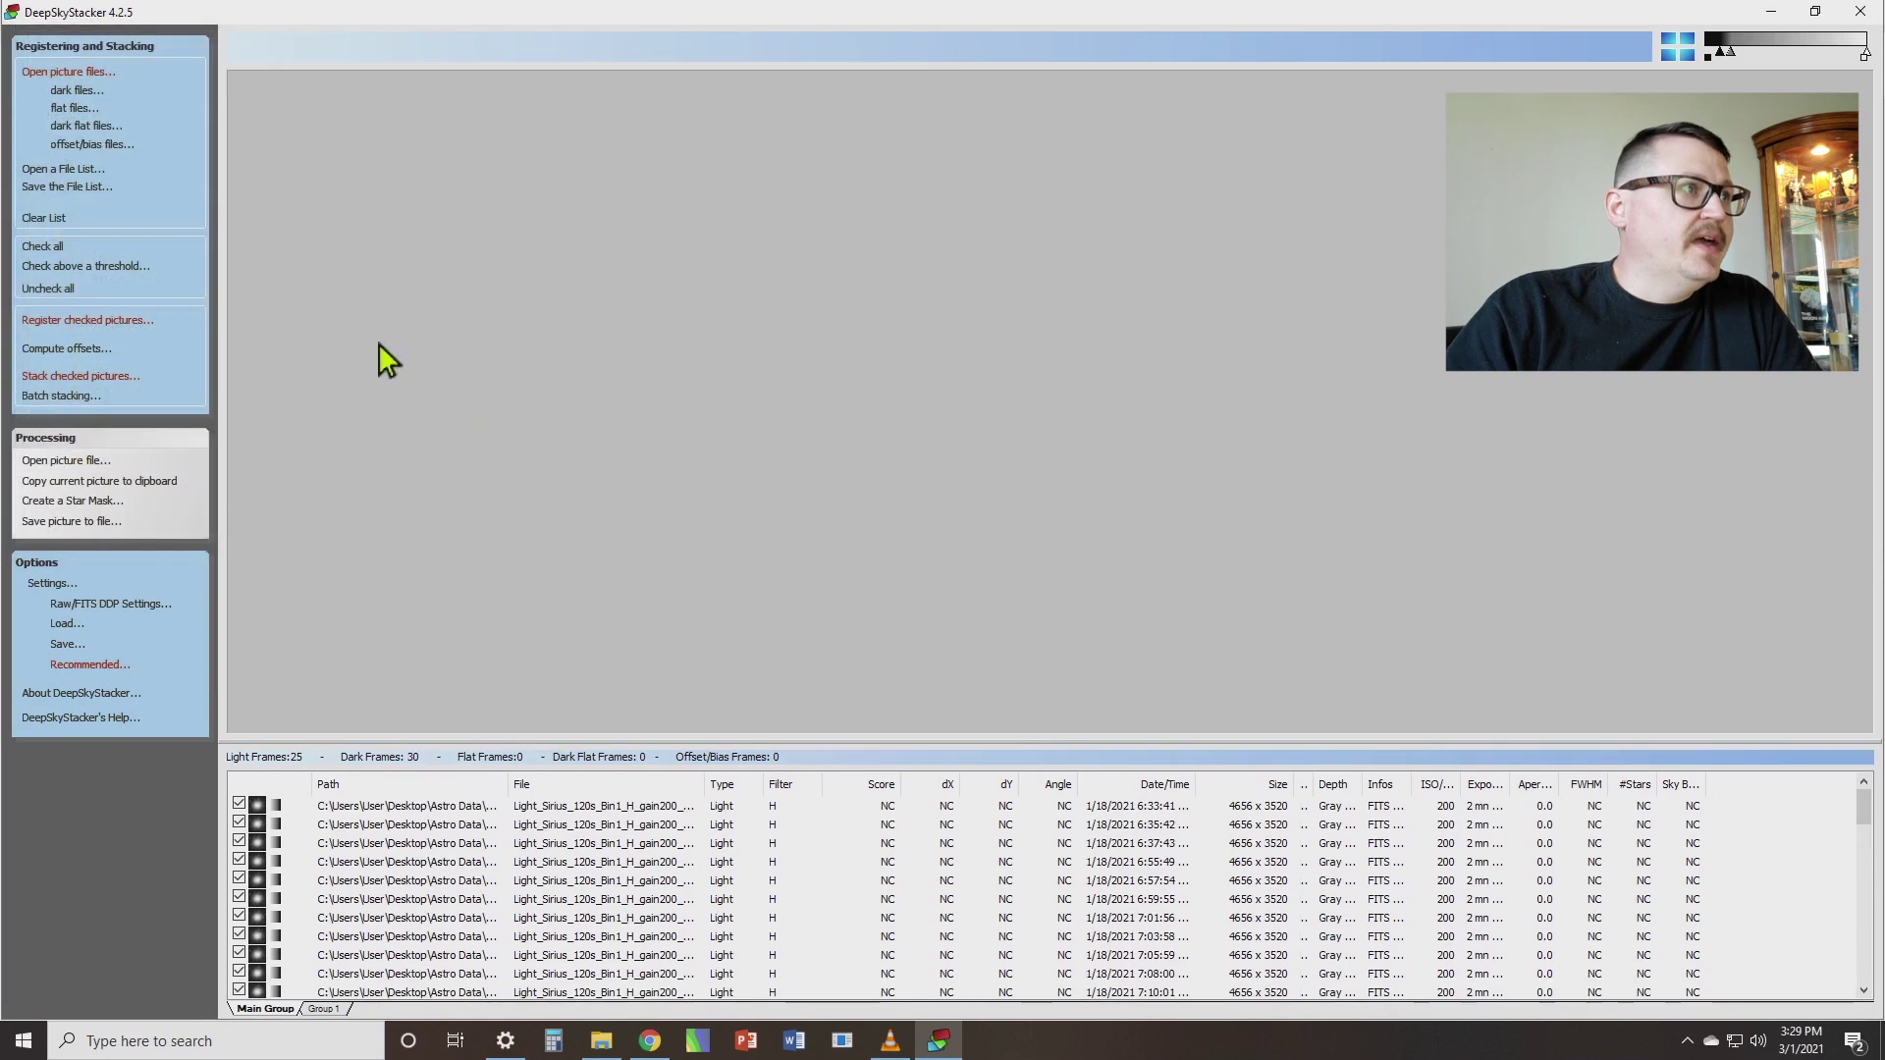
Step: Add the 25 four-second H-filter flats, frame0001 through frame0025, as flat frames
click(71, 106)
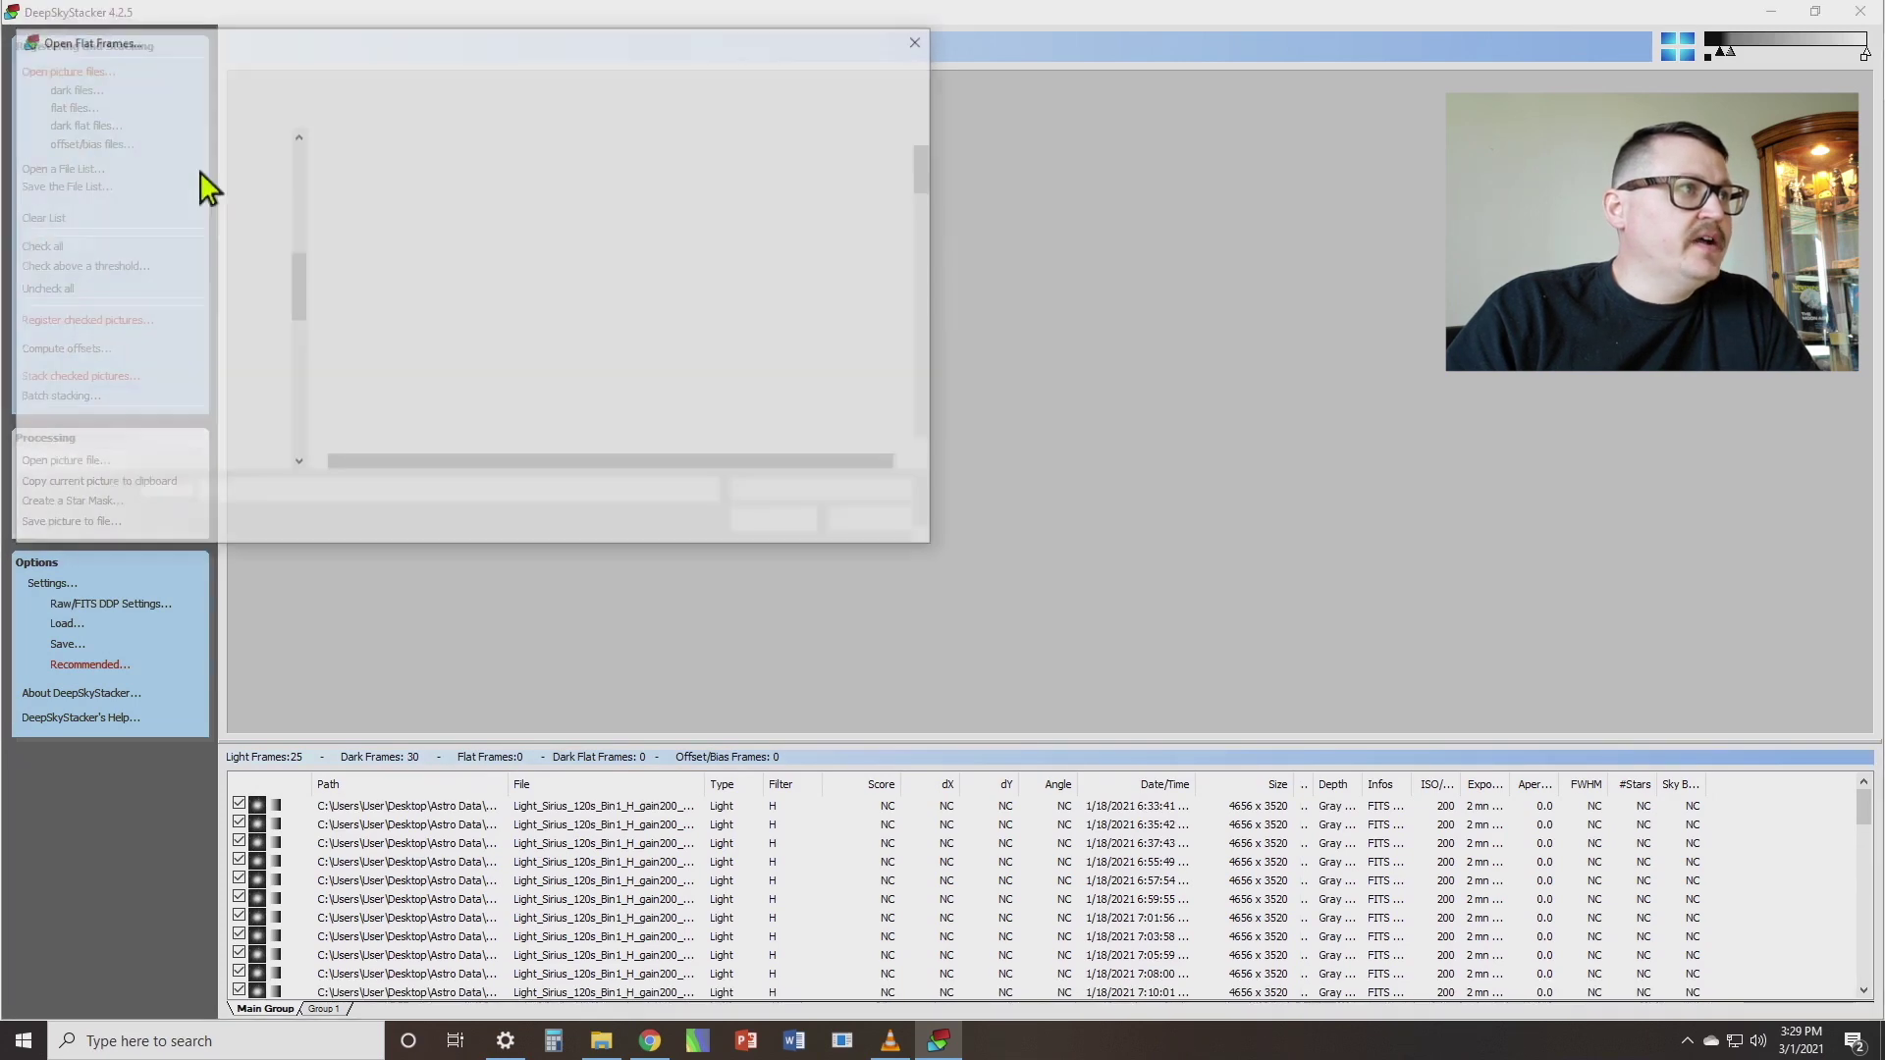
click(433, 174)
scroll(491, 285, down, 7)
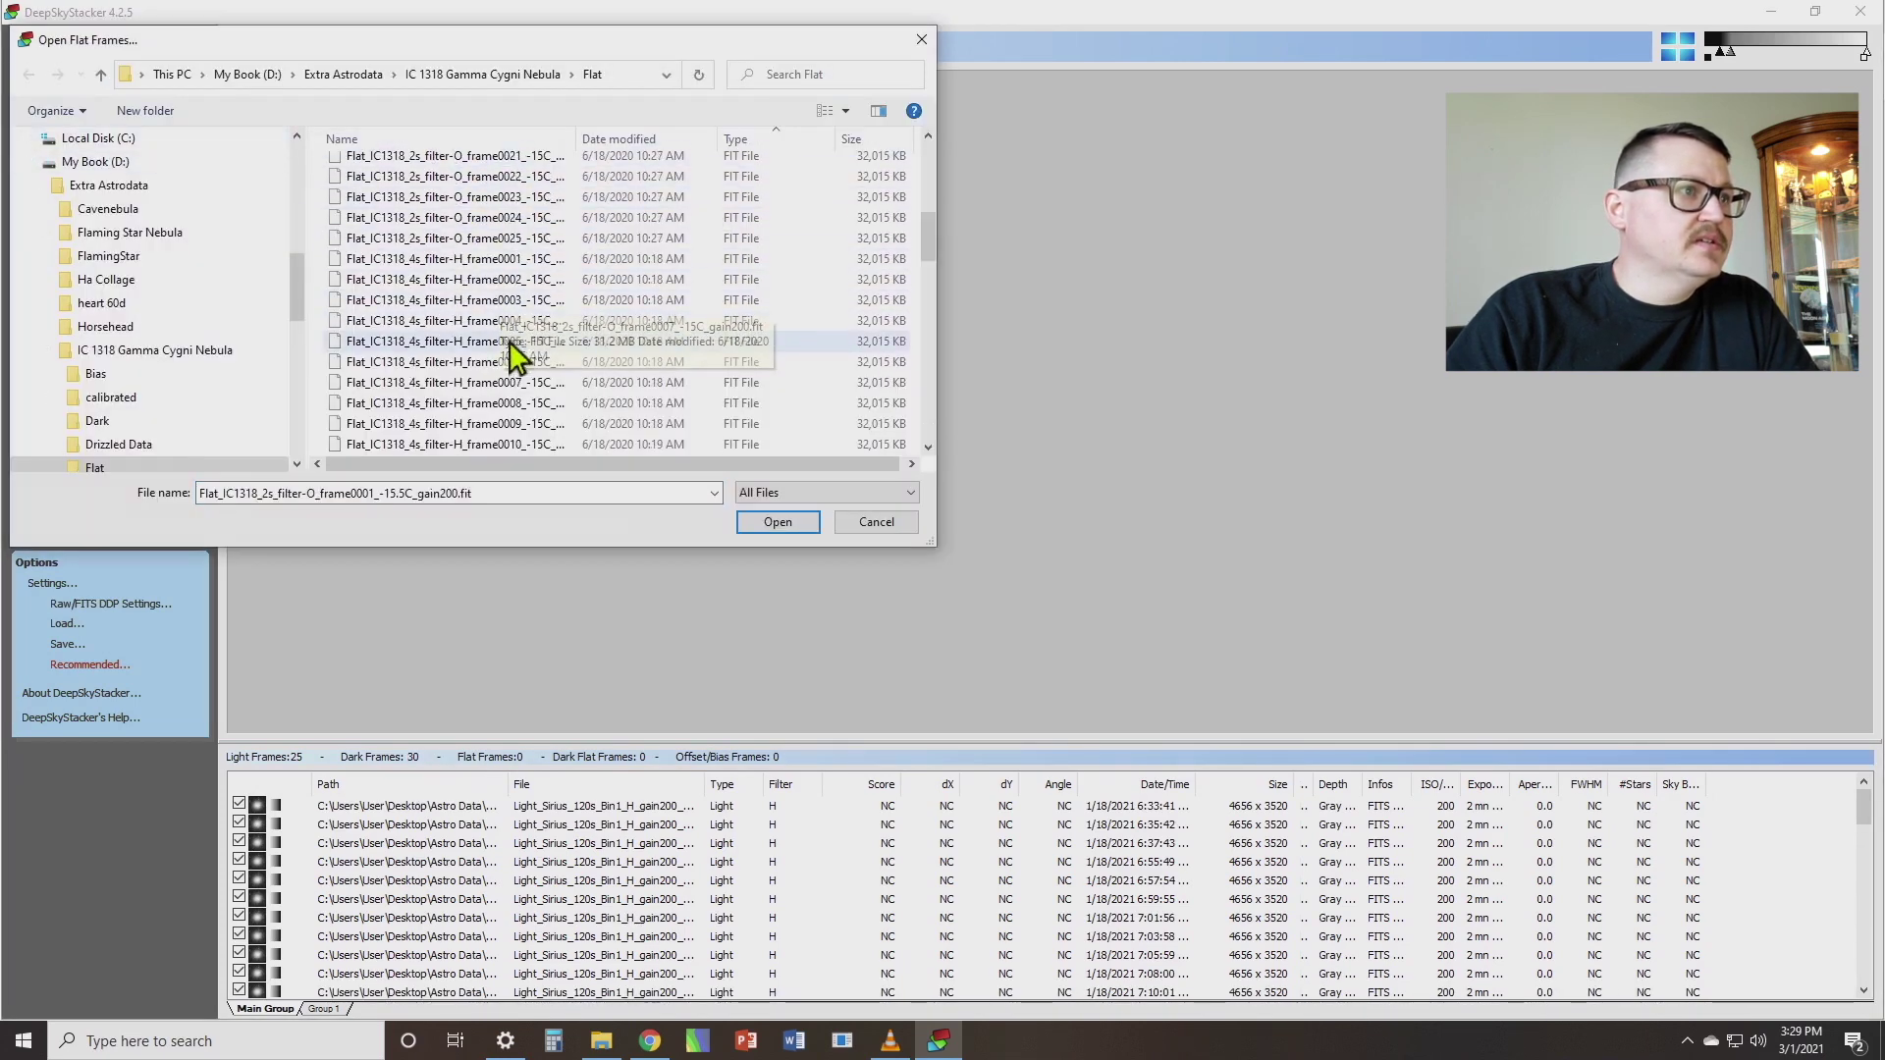
click(424, 259)
scroll(491, 334, down, 9)
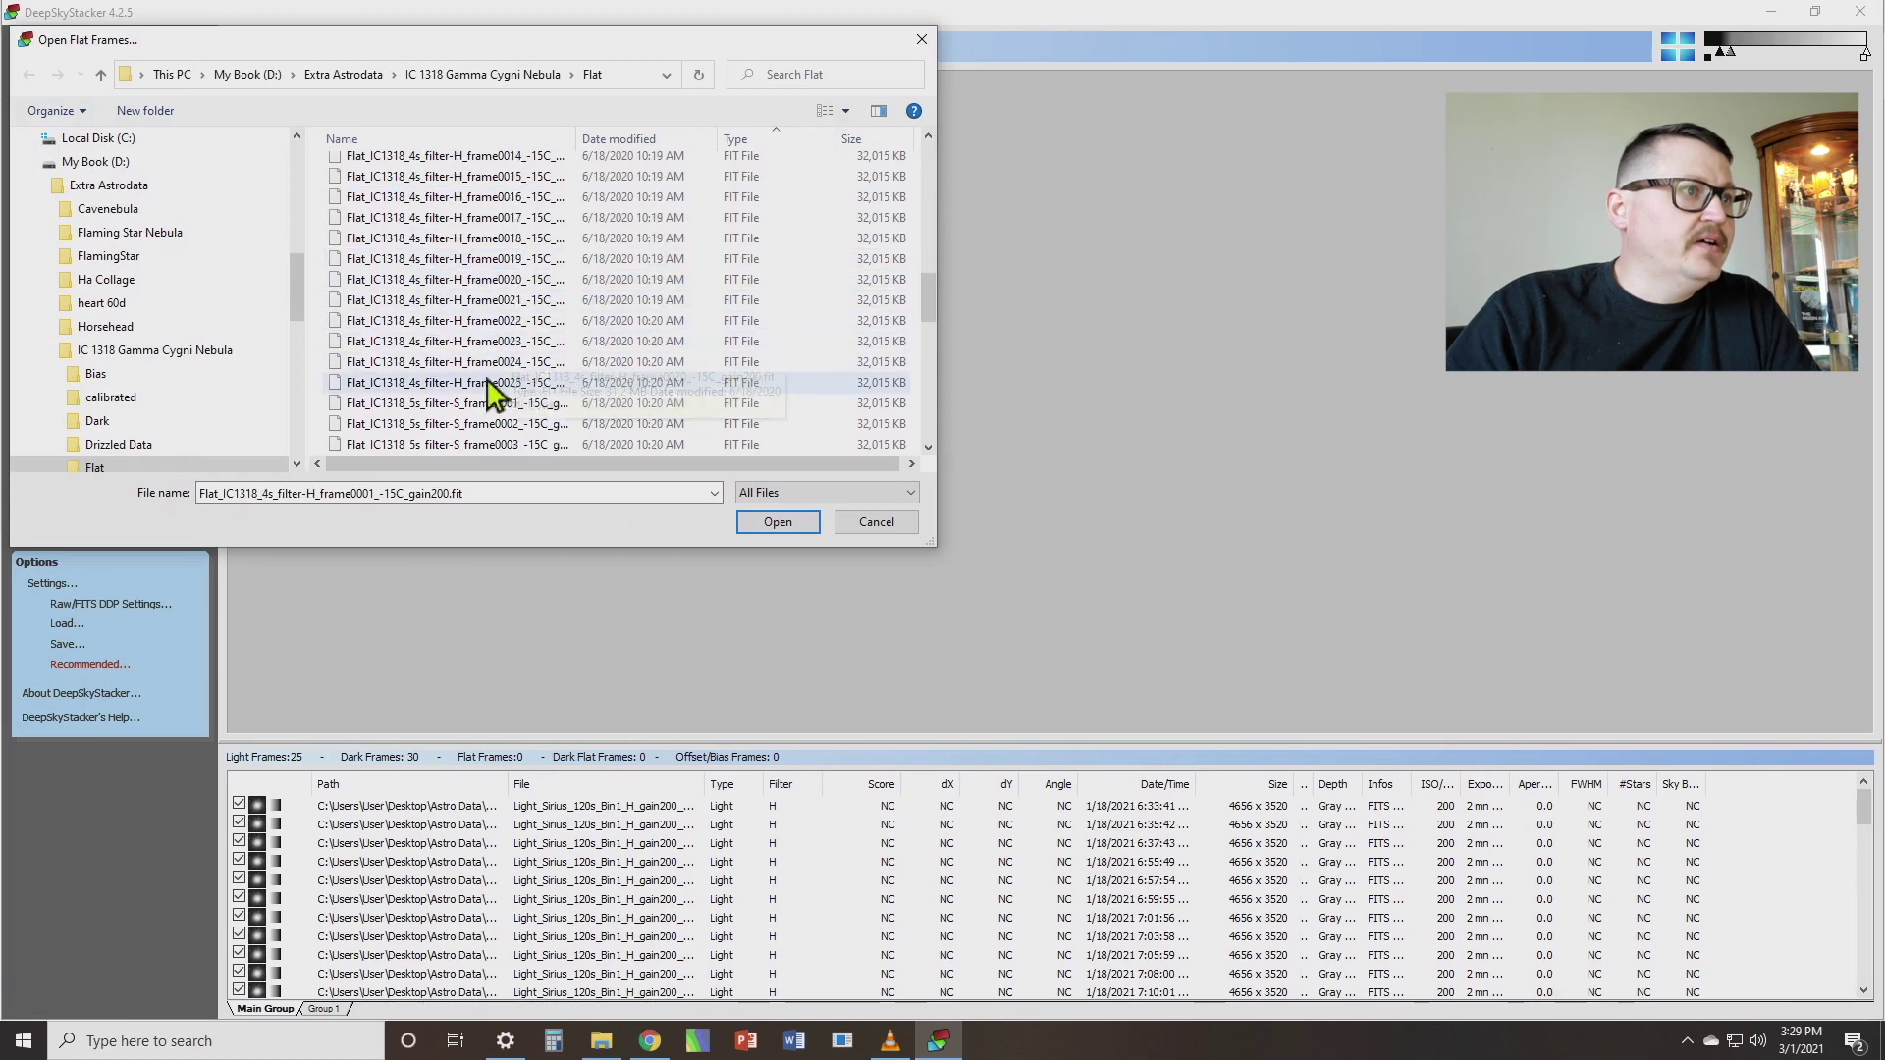
shift+click(442, 197)
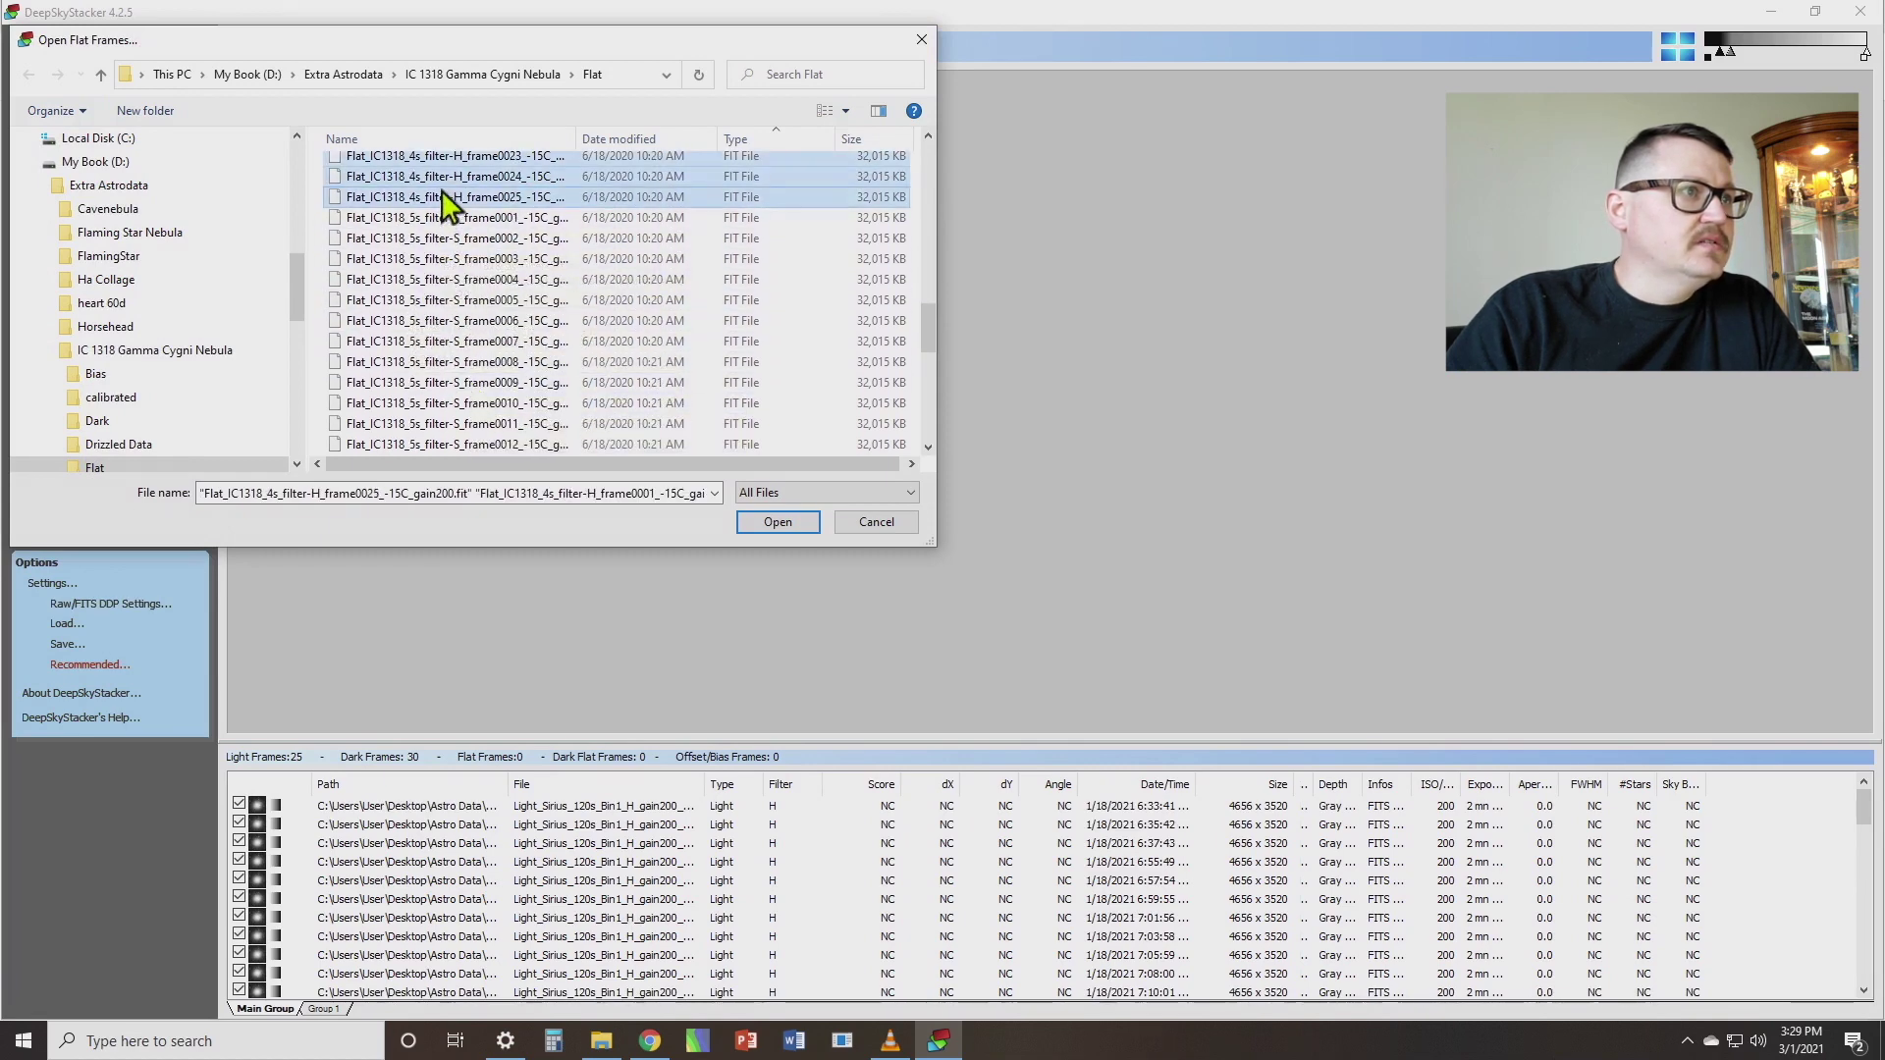
click(776, 523)
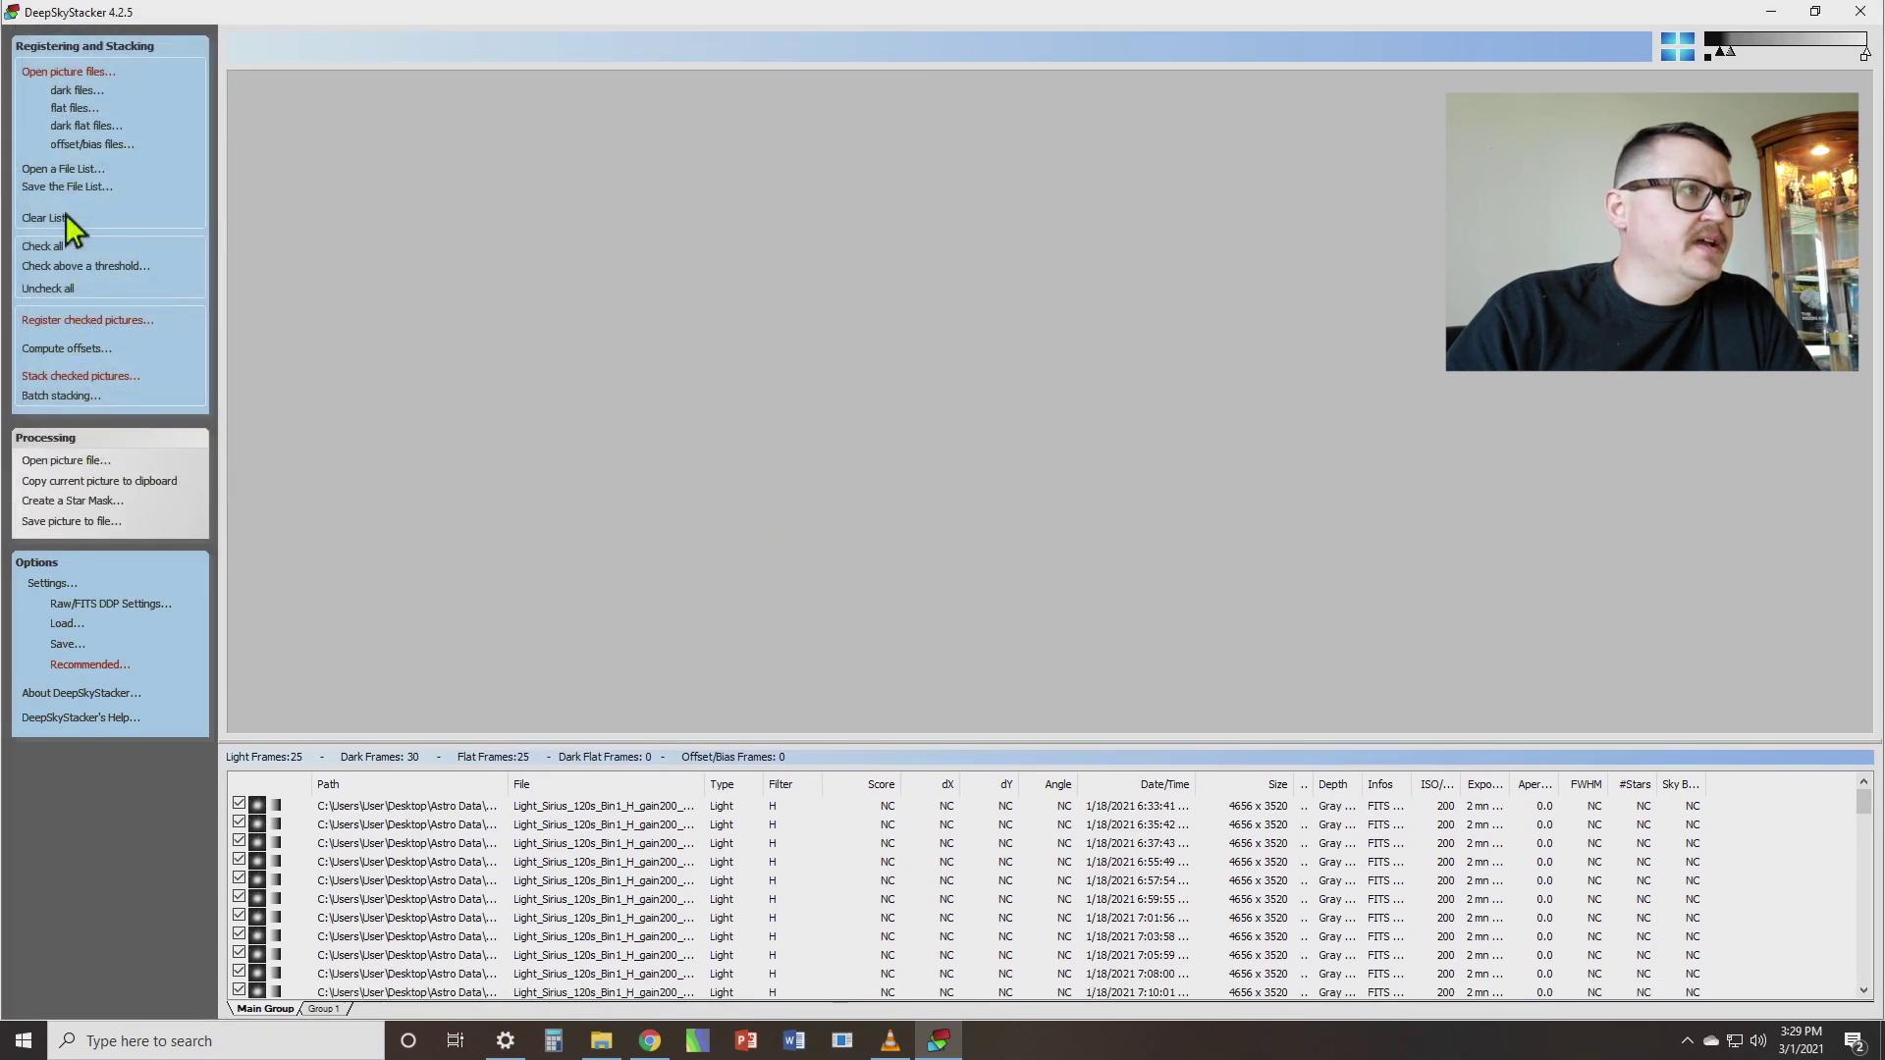
Step: Add the 25 four-second bias frames as dark flat frames
click(67, 129)
scroll(457, 320, down, 3)
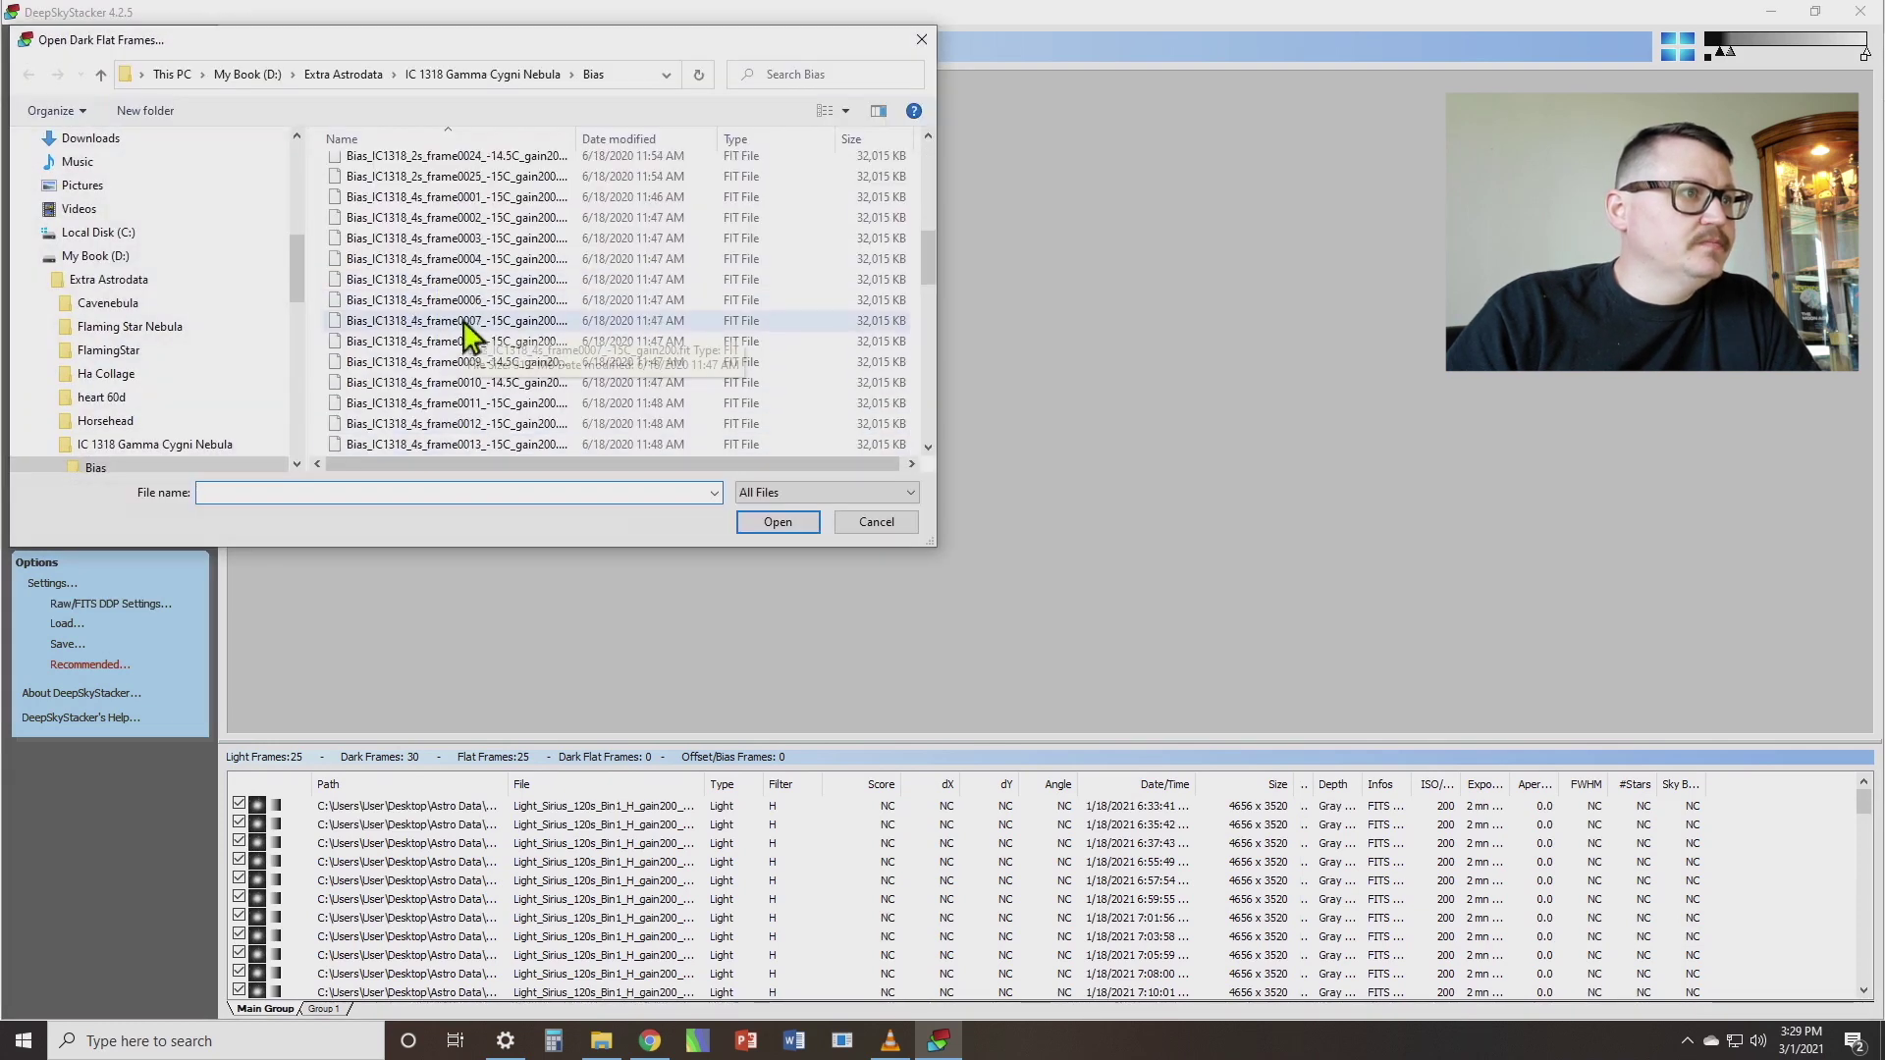
scroll(473, 343, up, 2)
click(443, 306)
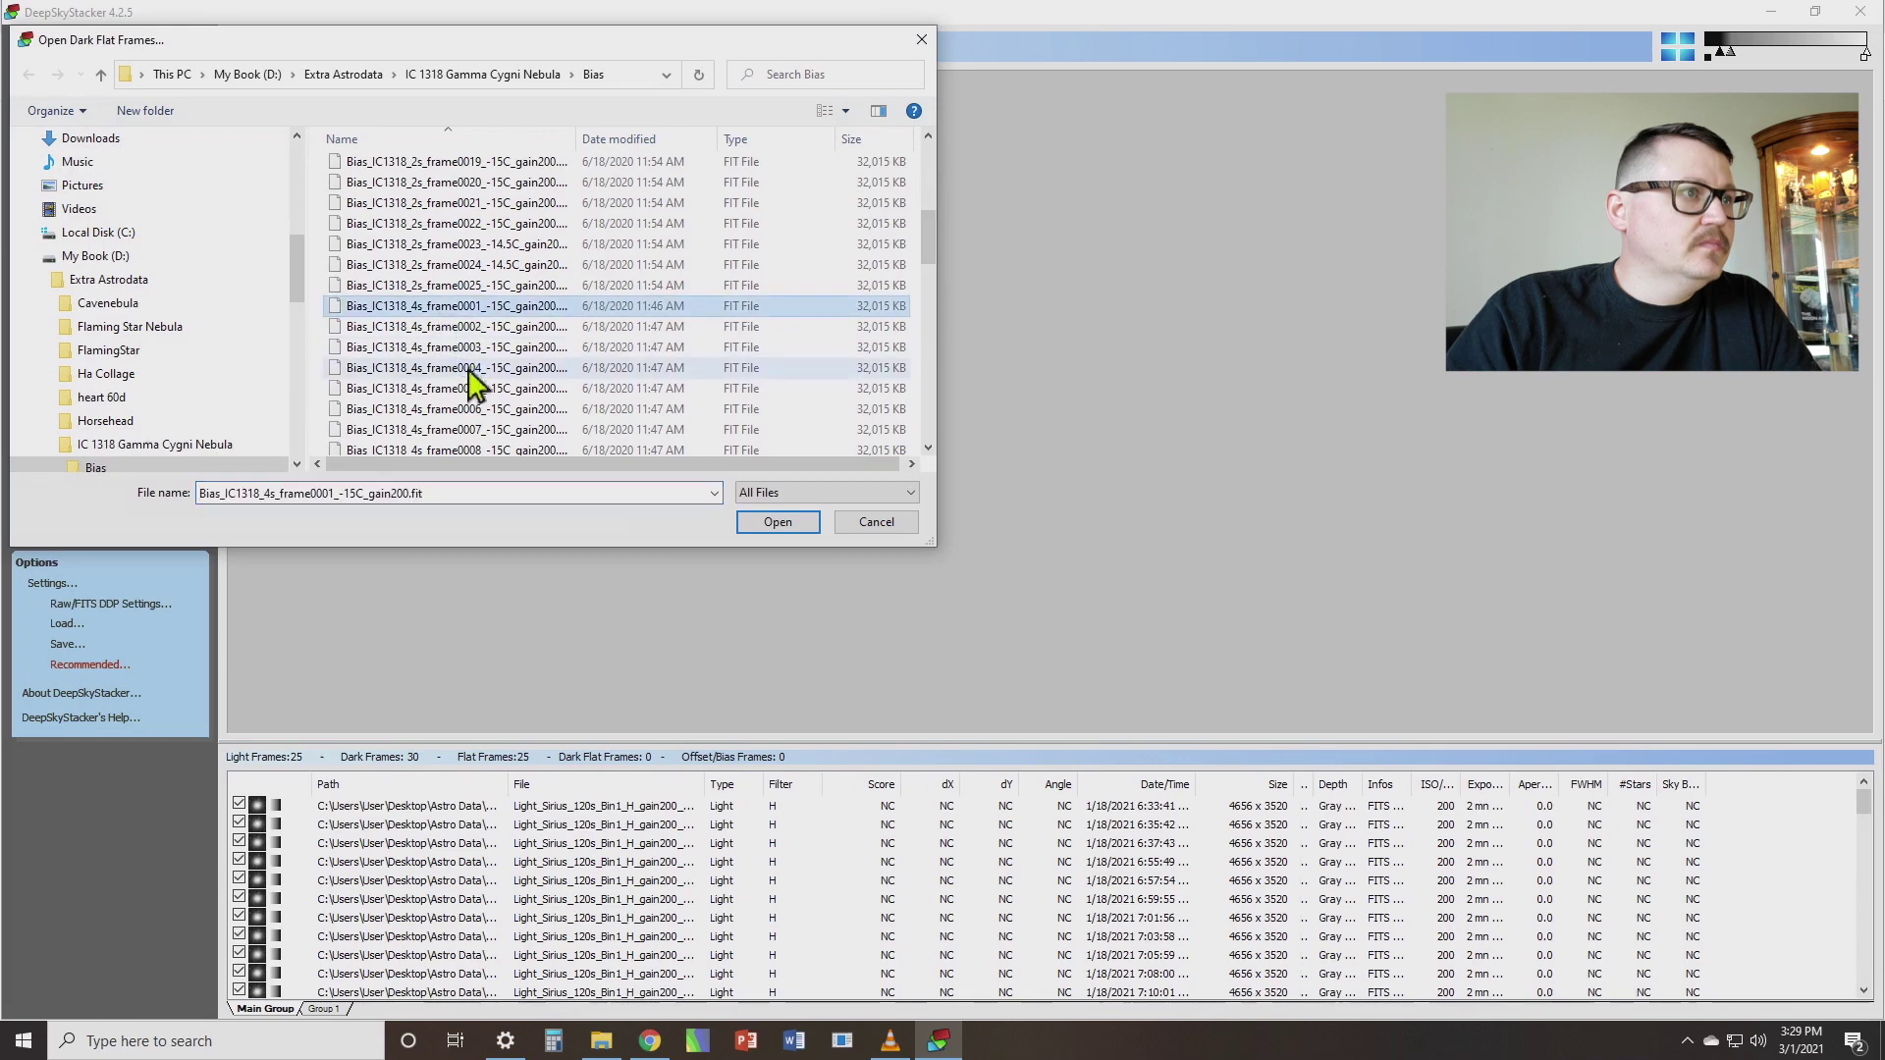
scroll(473, 392, down, 7)
shift+click(461, 383)
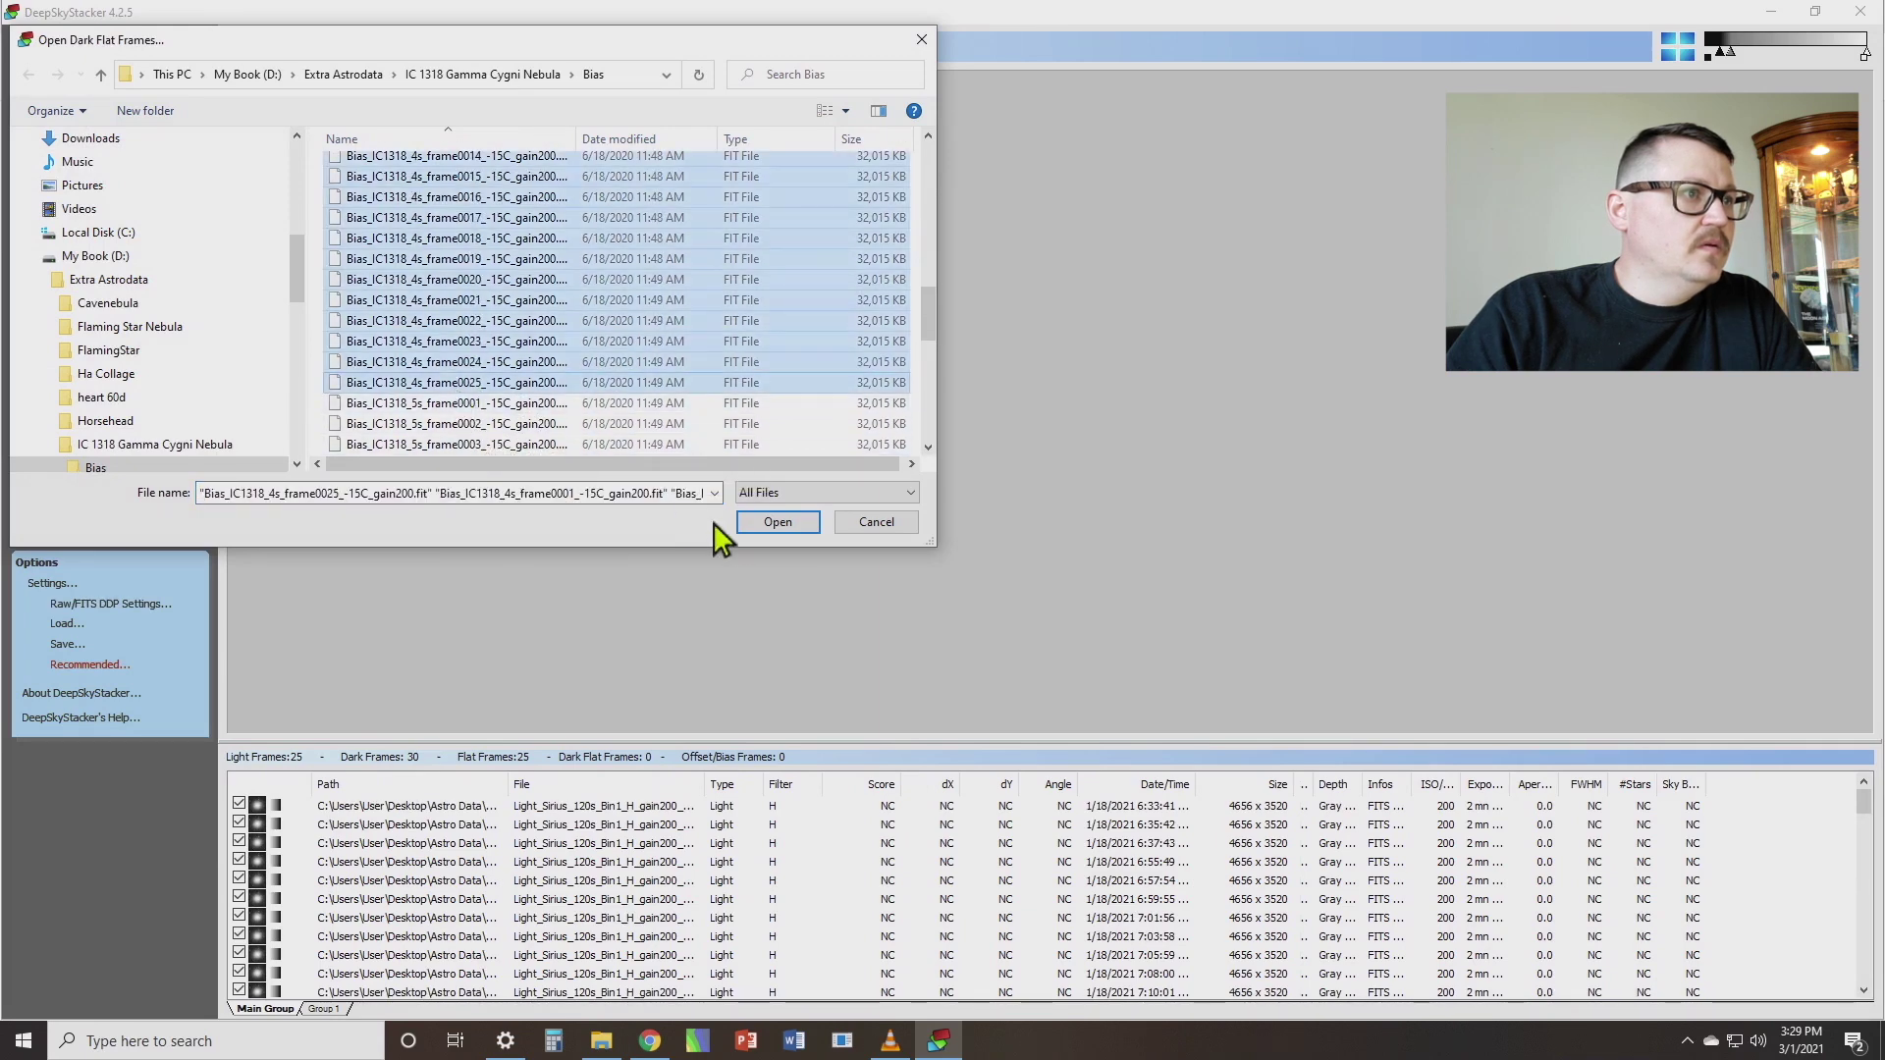
click(746, 520)
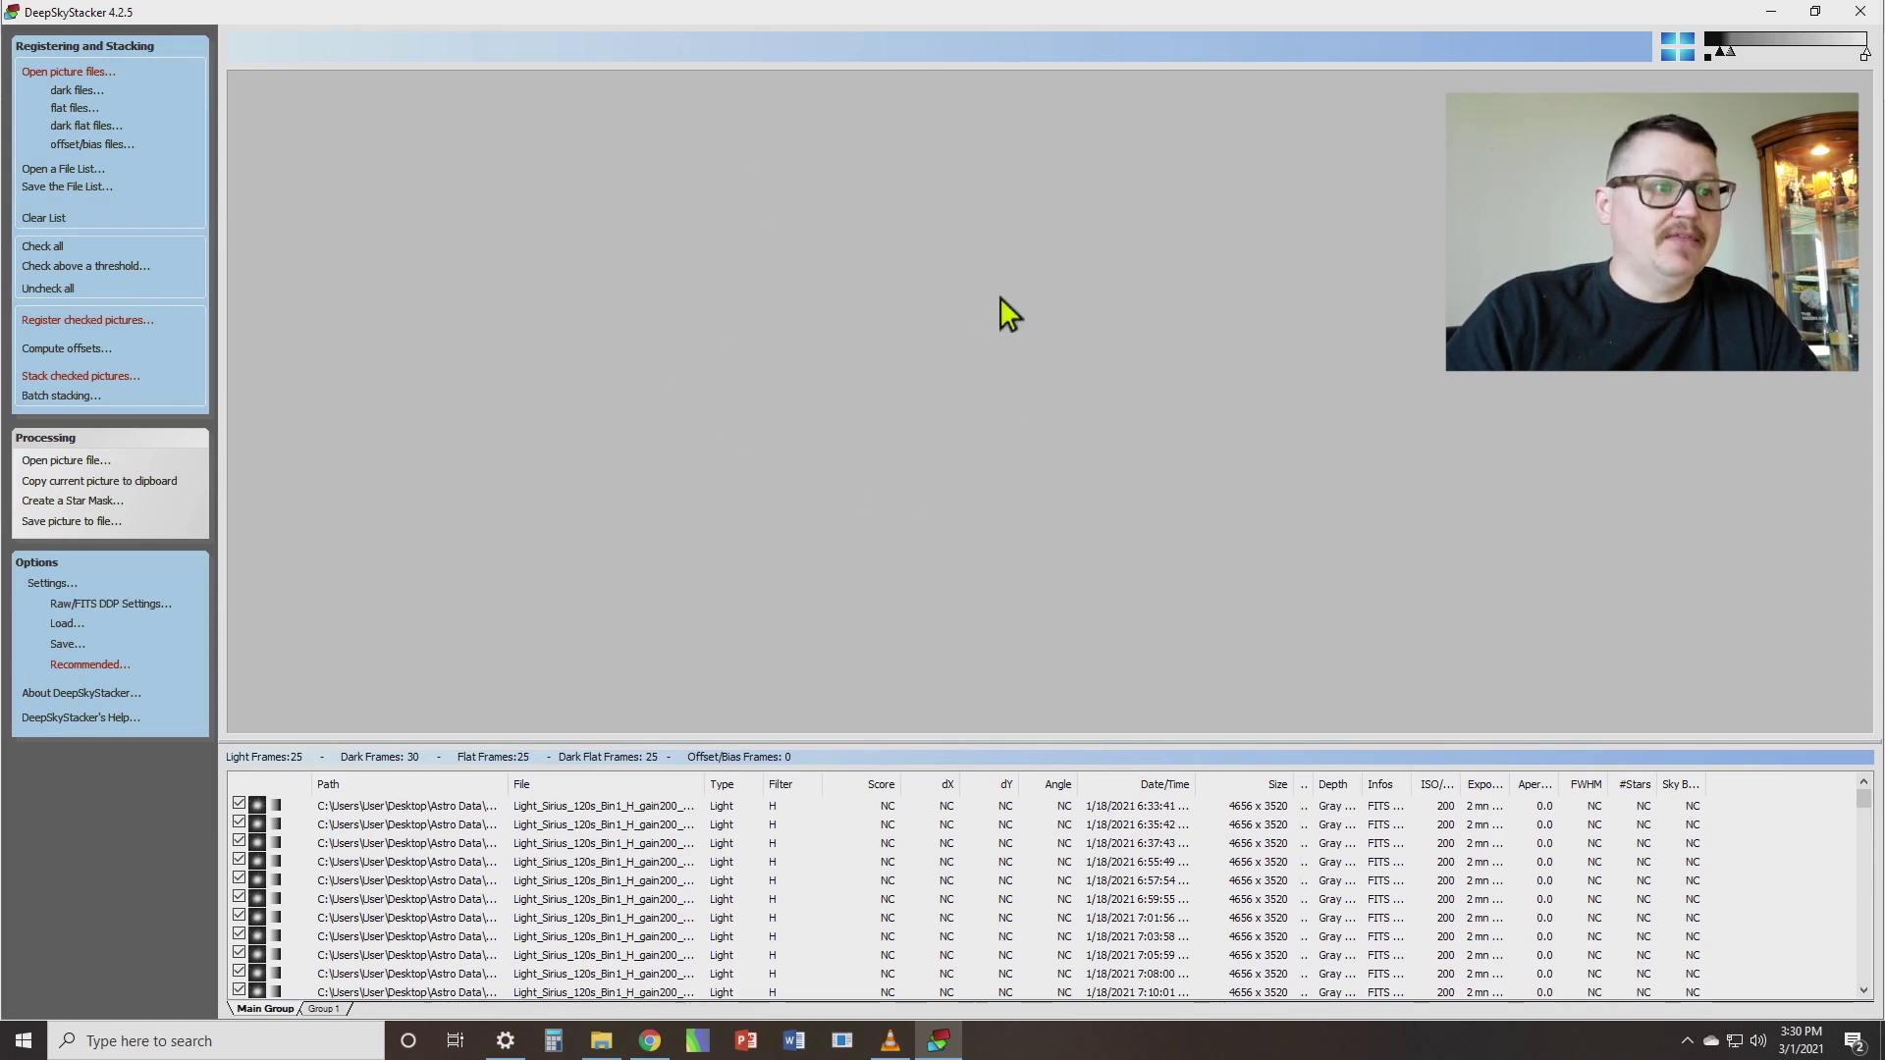
Step: Preview the first H light frame and stretch the luminance black point and midtone until nebulosity shows
click(433, 809)
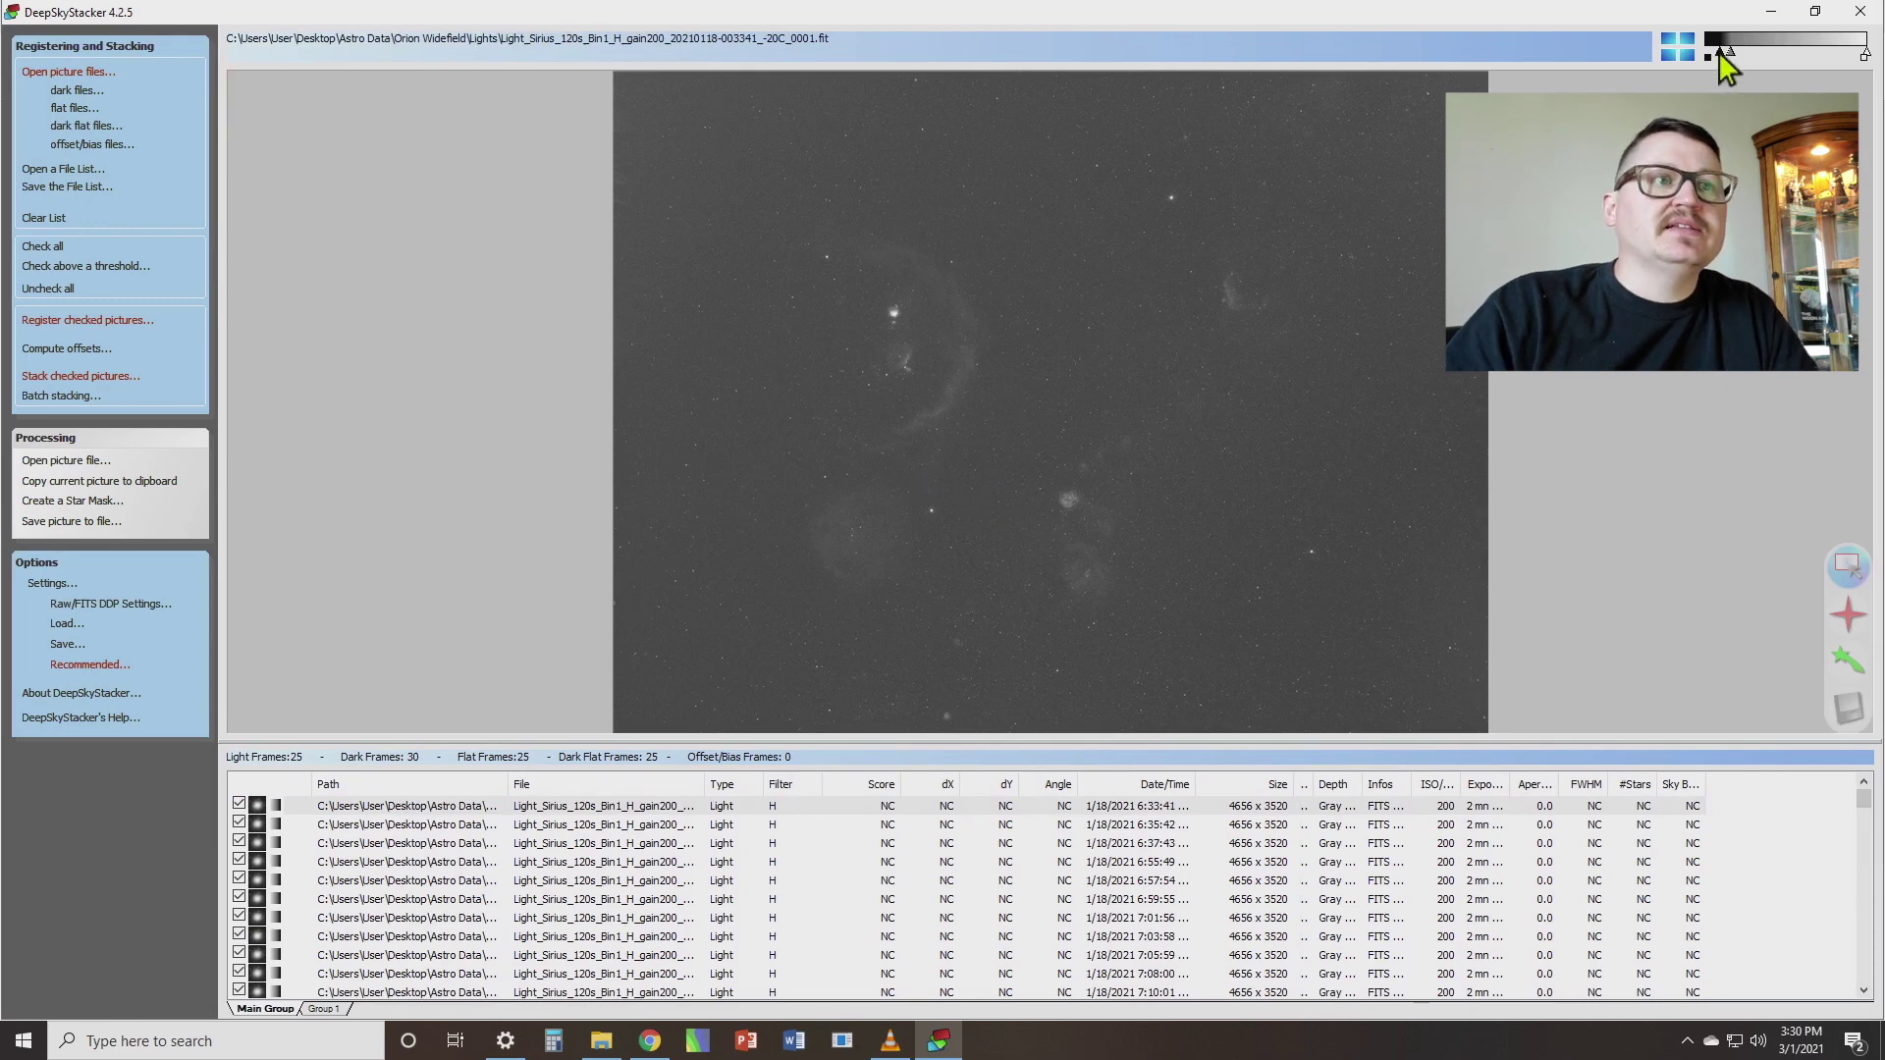
mouse_move(1719, 51)
mouse_down()
mouse_move(1660, 48)
mouse_move(1787, 51)
mouse_up()
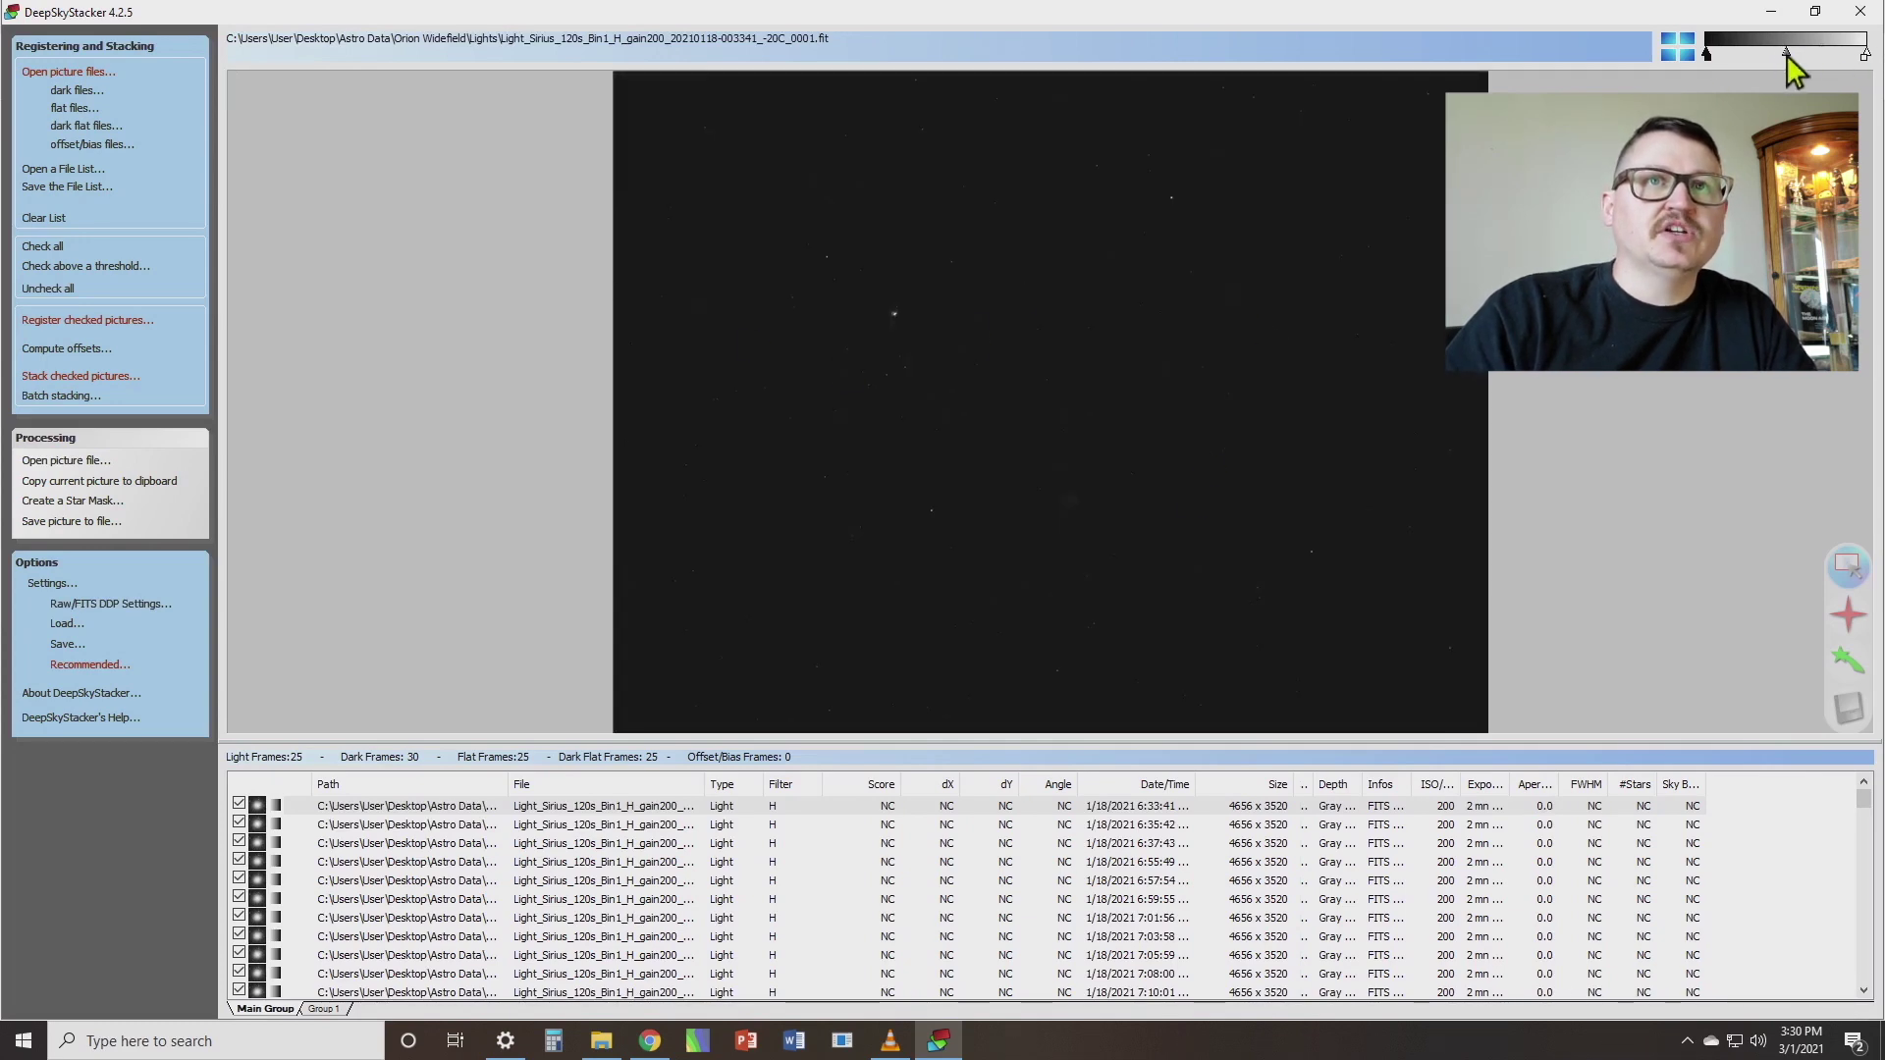
drag(1788, 55, 1760, 49)
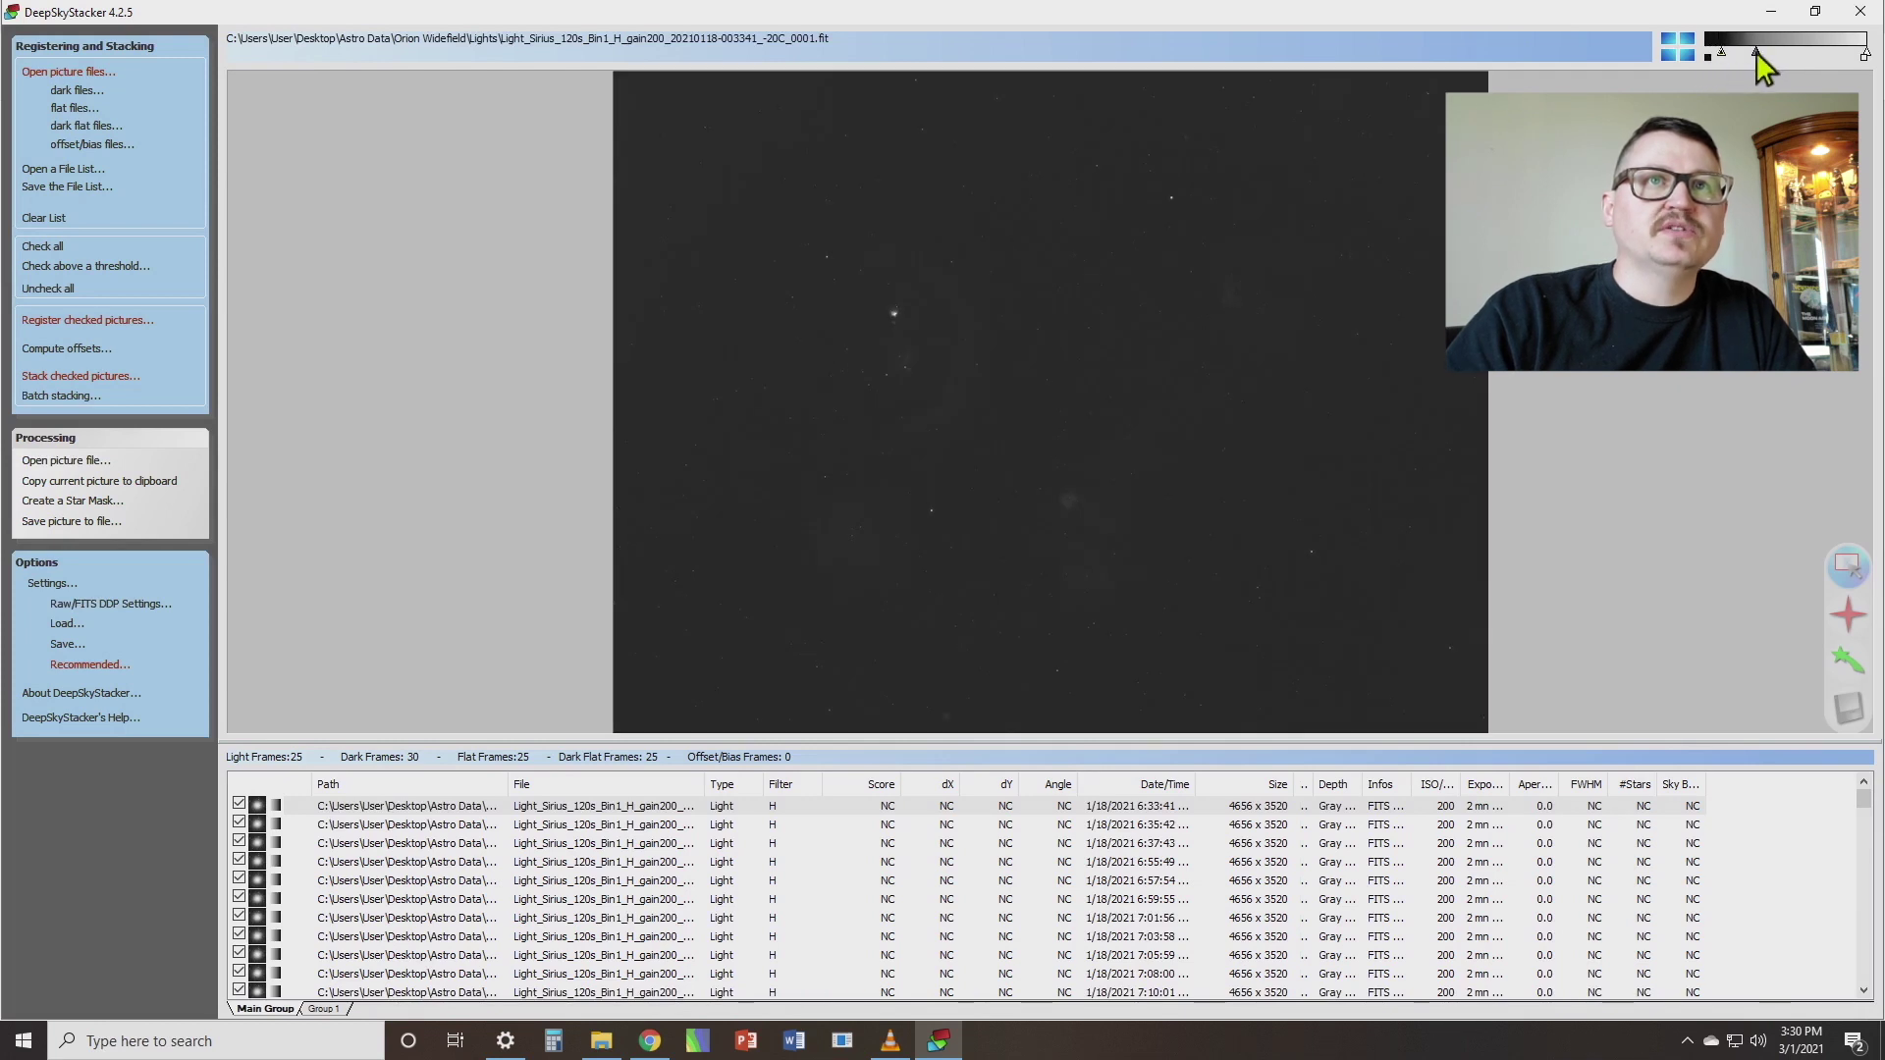
drag(1757, 51, 1748, 51)
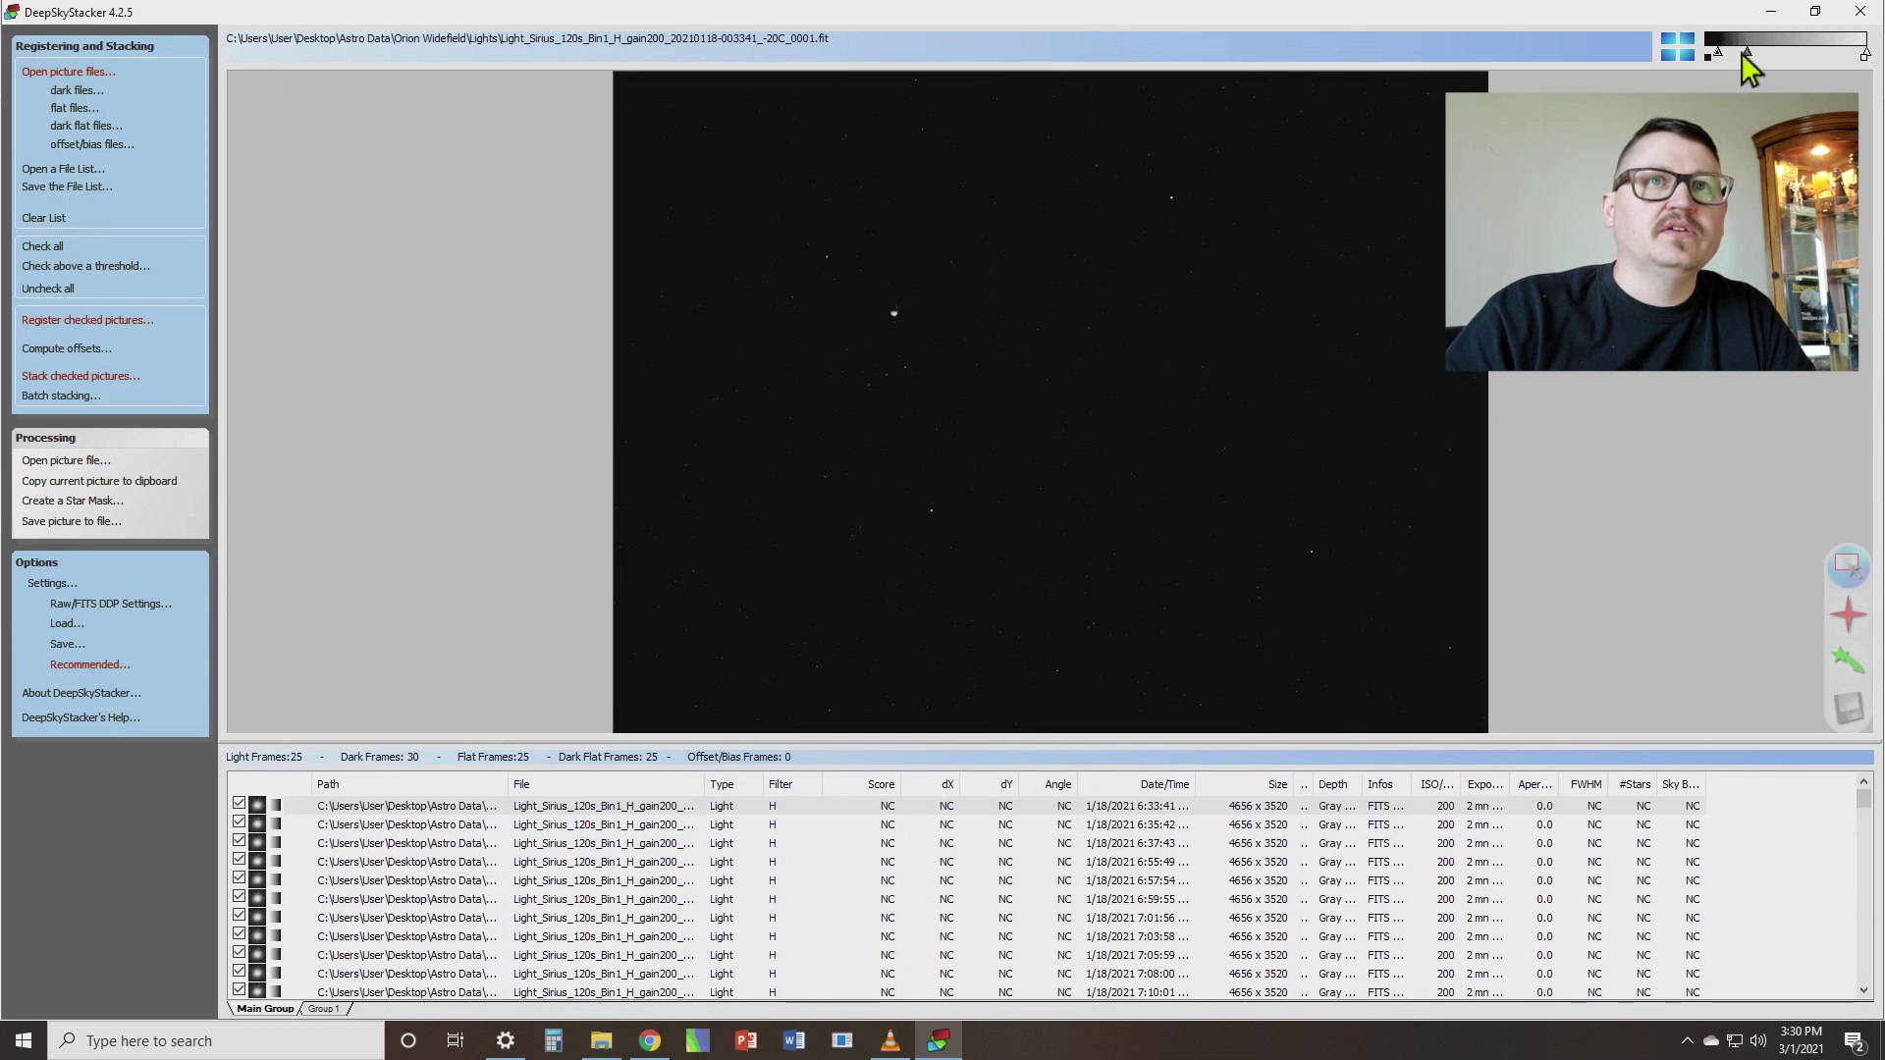
drag(1740, 51, 1719, 53)
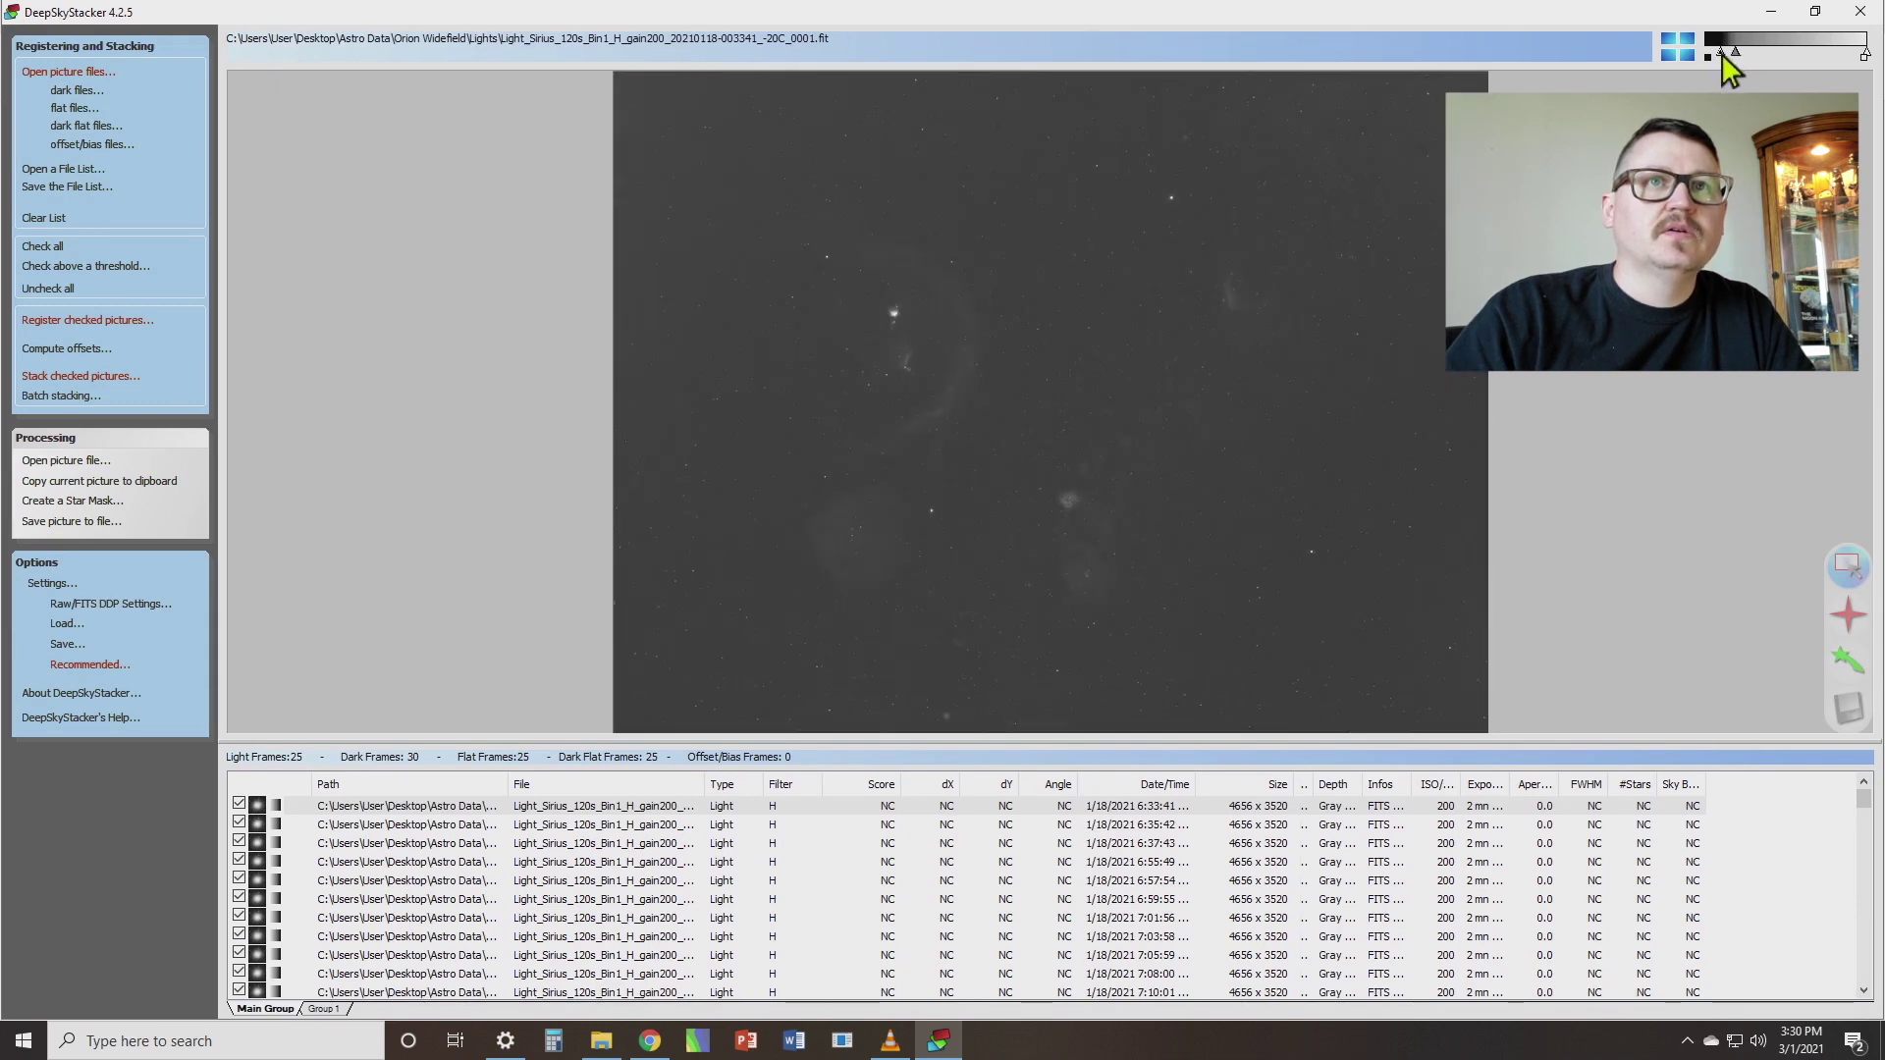
drag(1734, 53, 1722, 55)
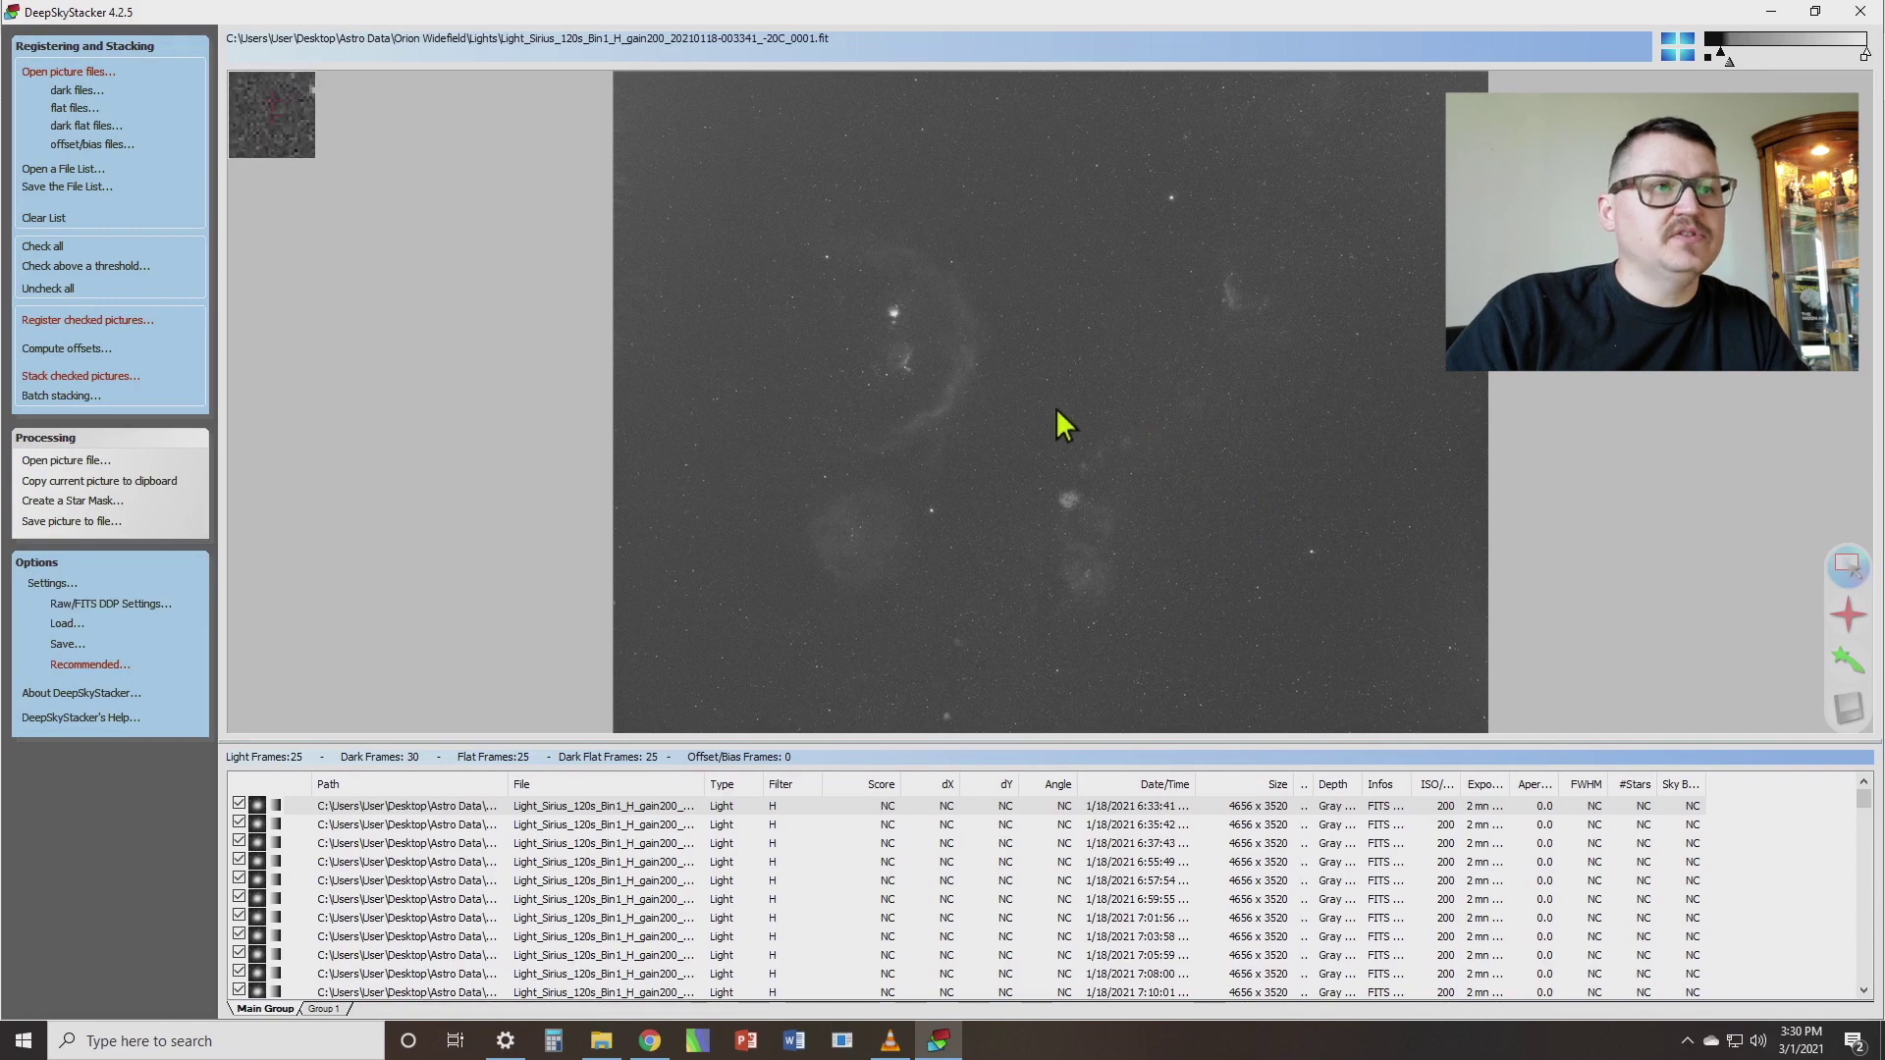
Step: Zoom the preview and view light frames one through four in turn
scroll(1047, 412, up, 3)
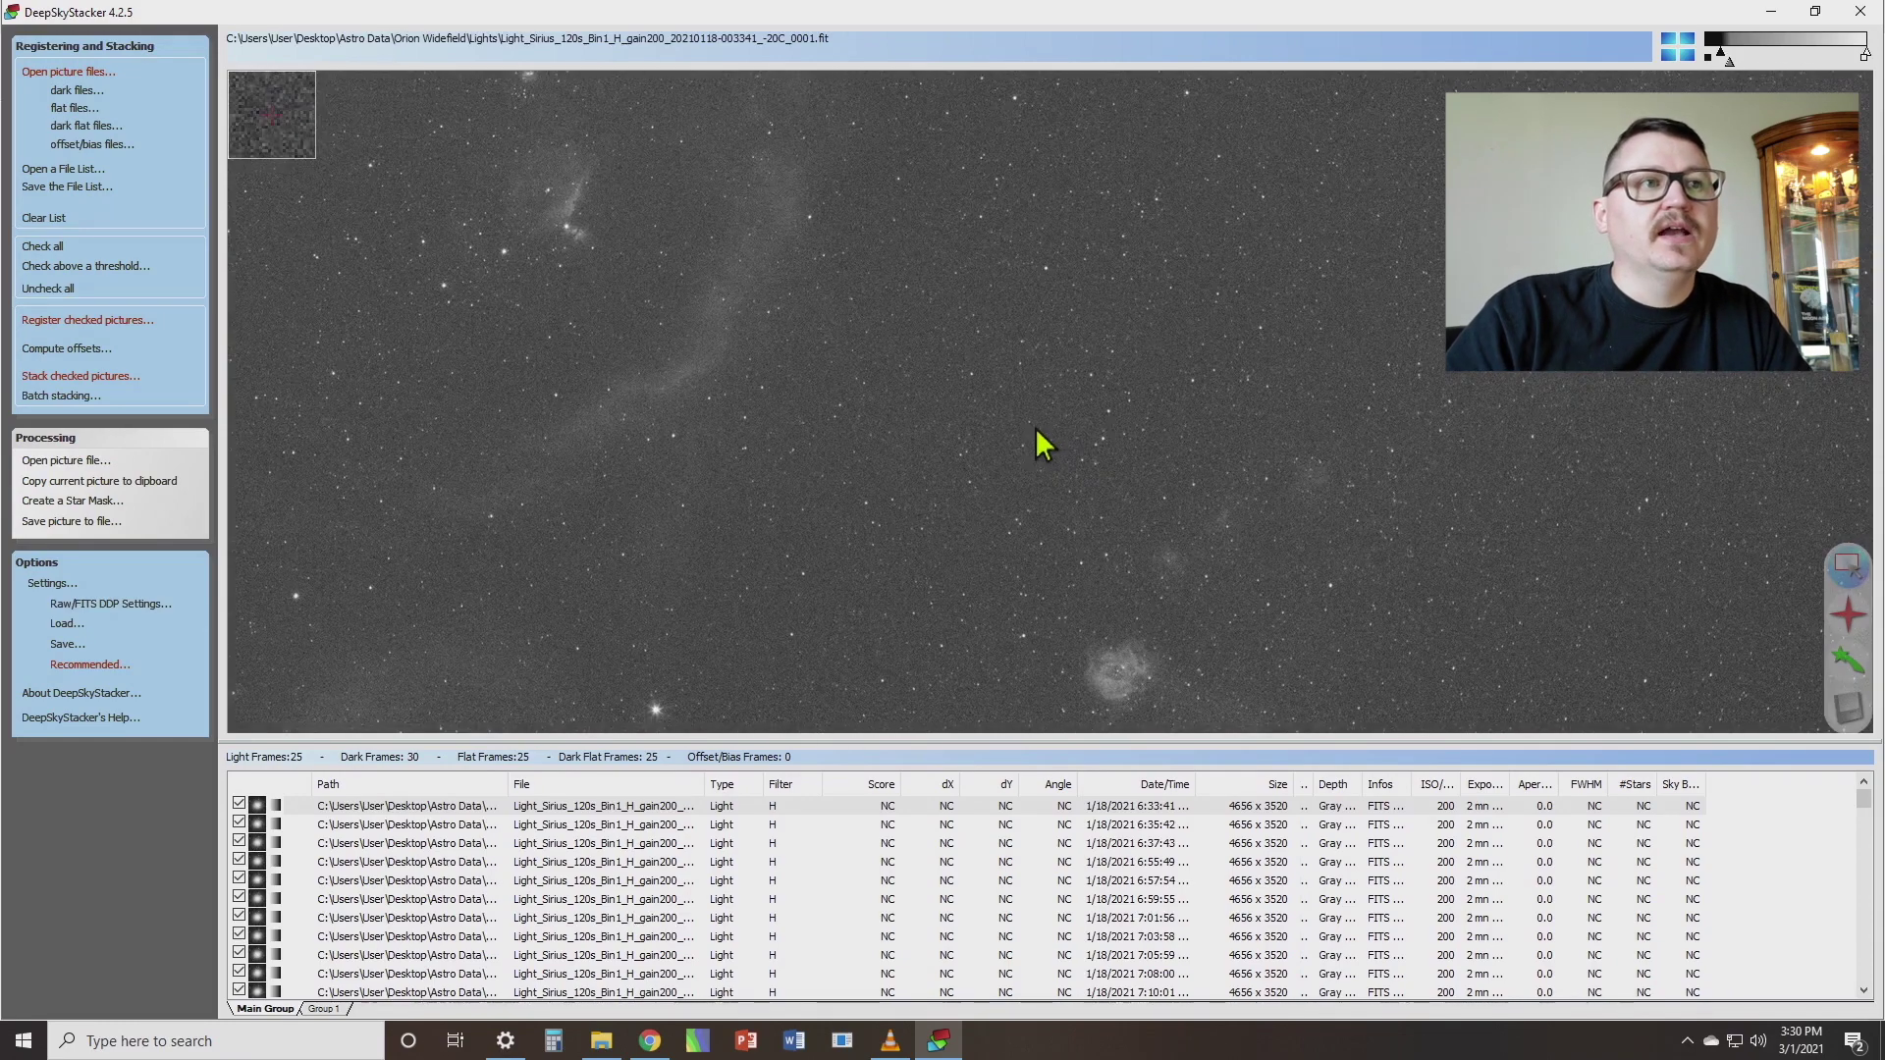
scroll(1044, 445, up, 1)
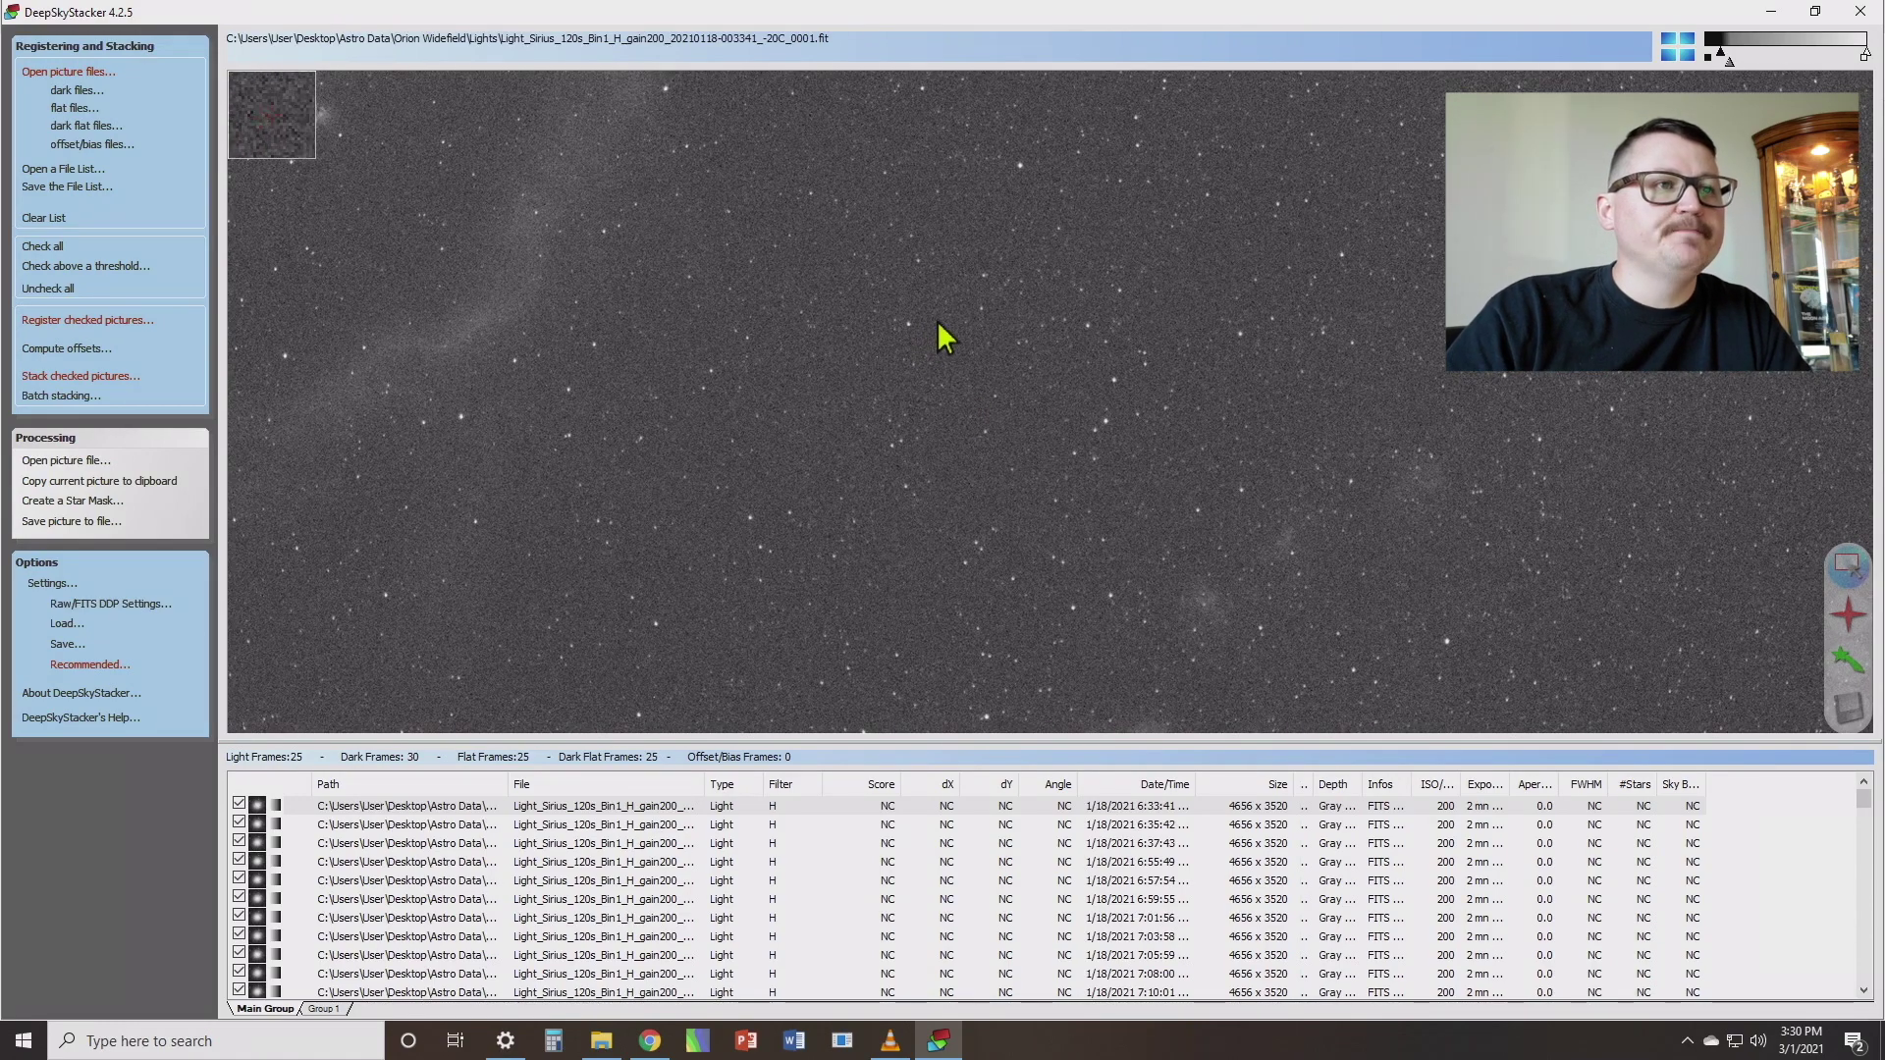
scroll(974, 334, down, 4)
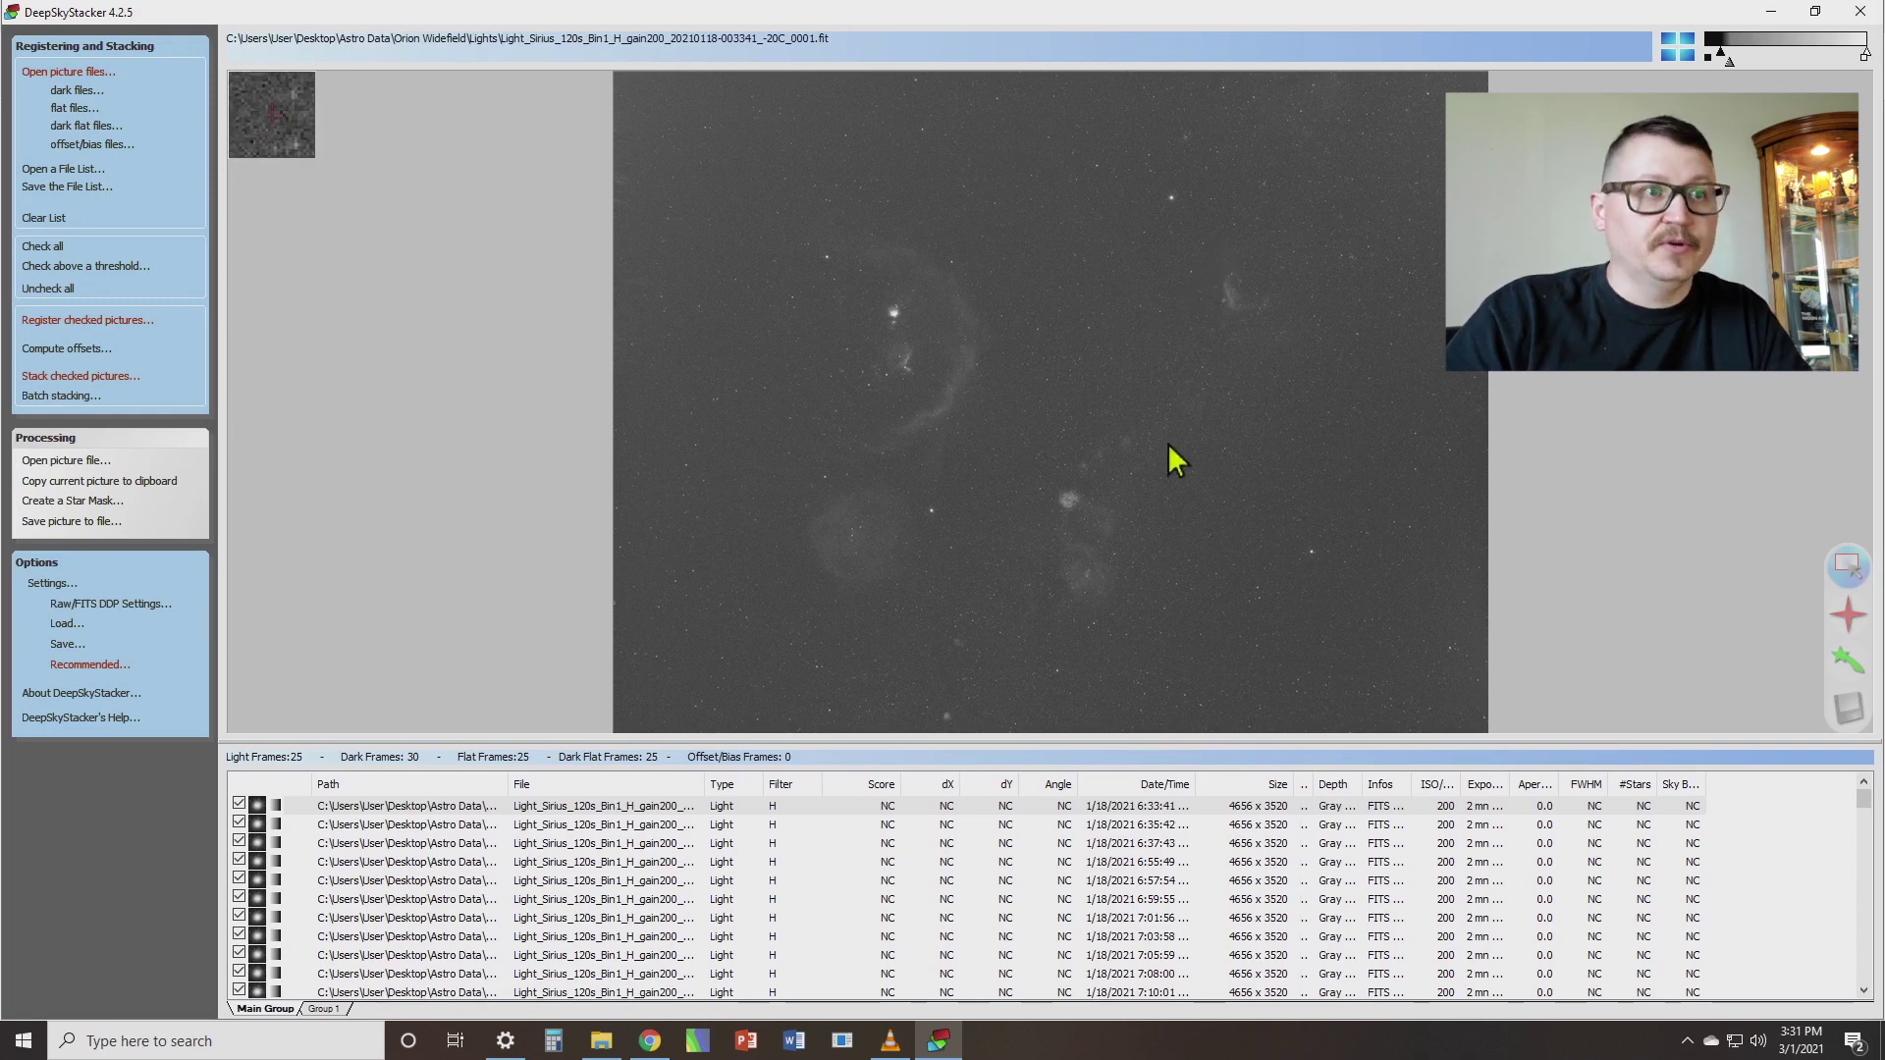
click(644, 807)
click(645, 826)
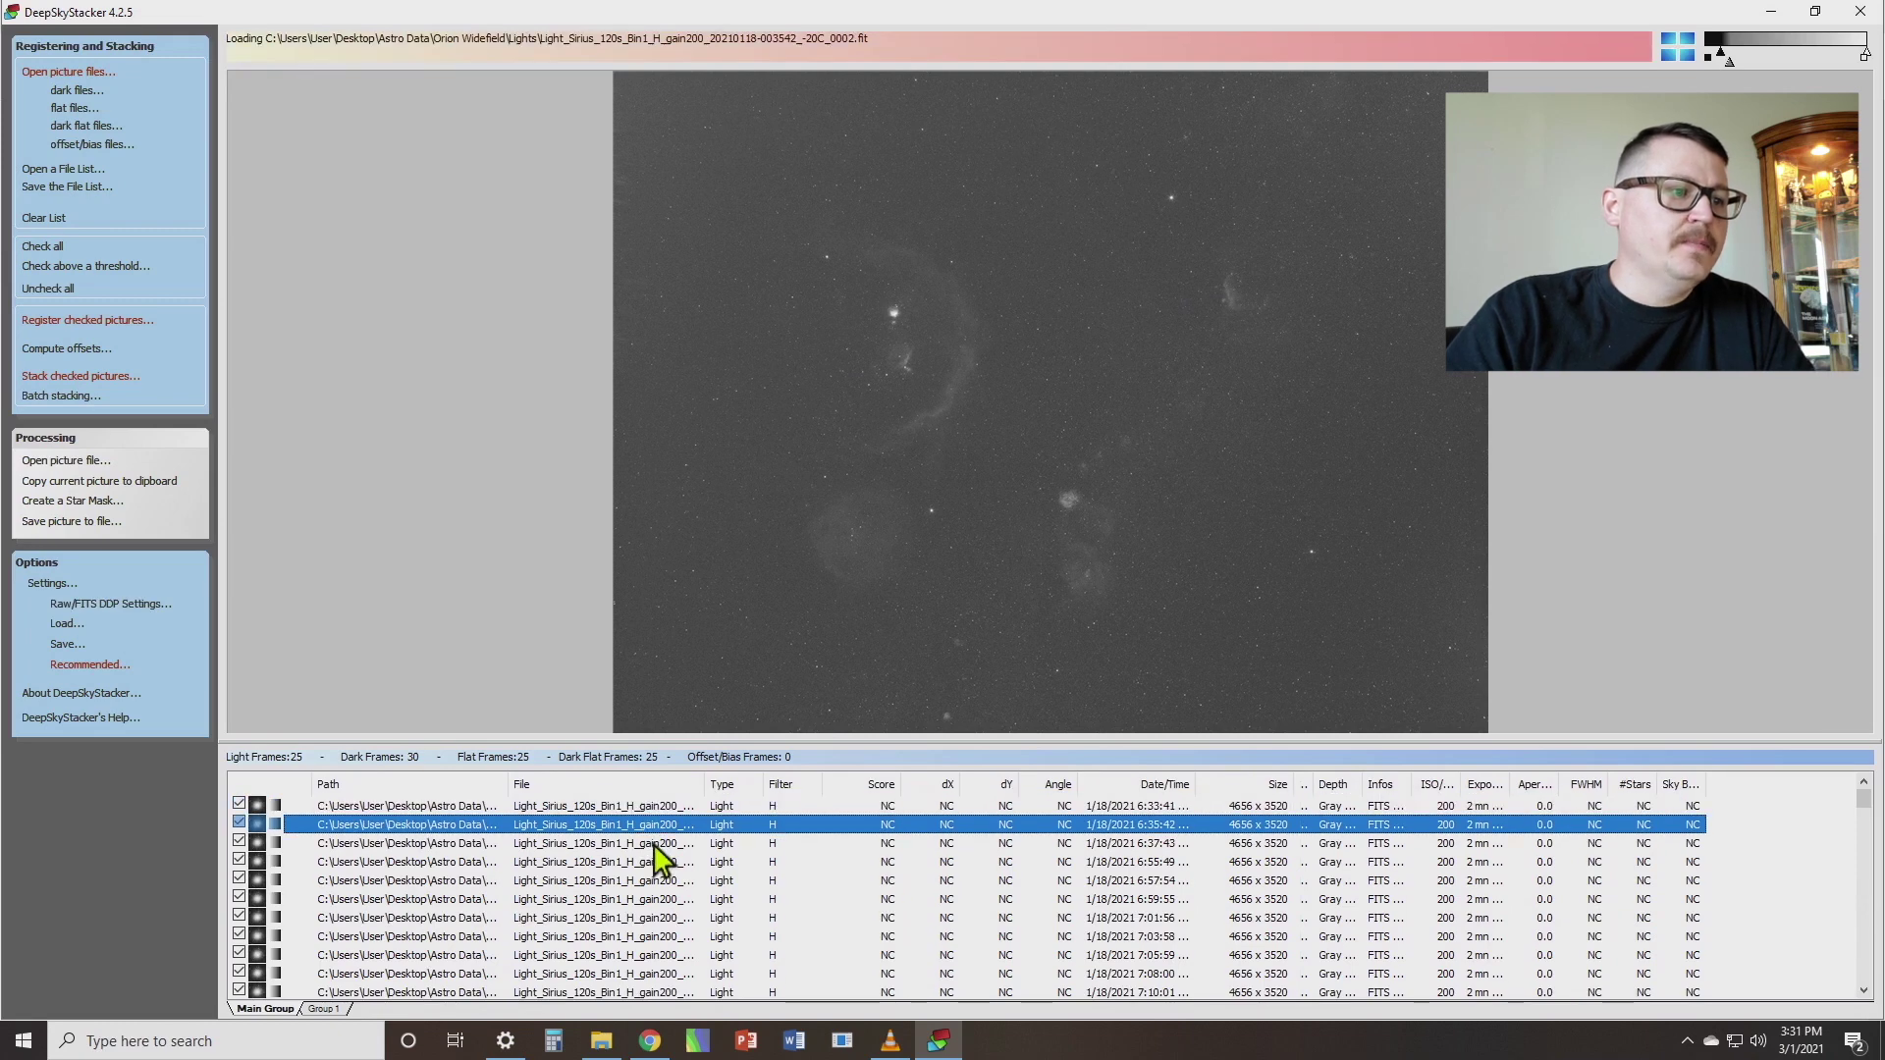
click(655, 844)
click(646, 861)
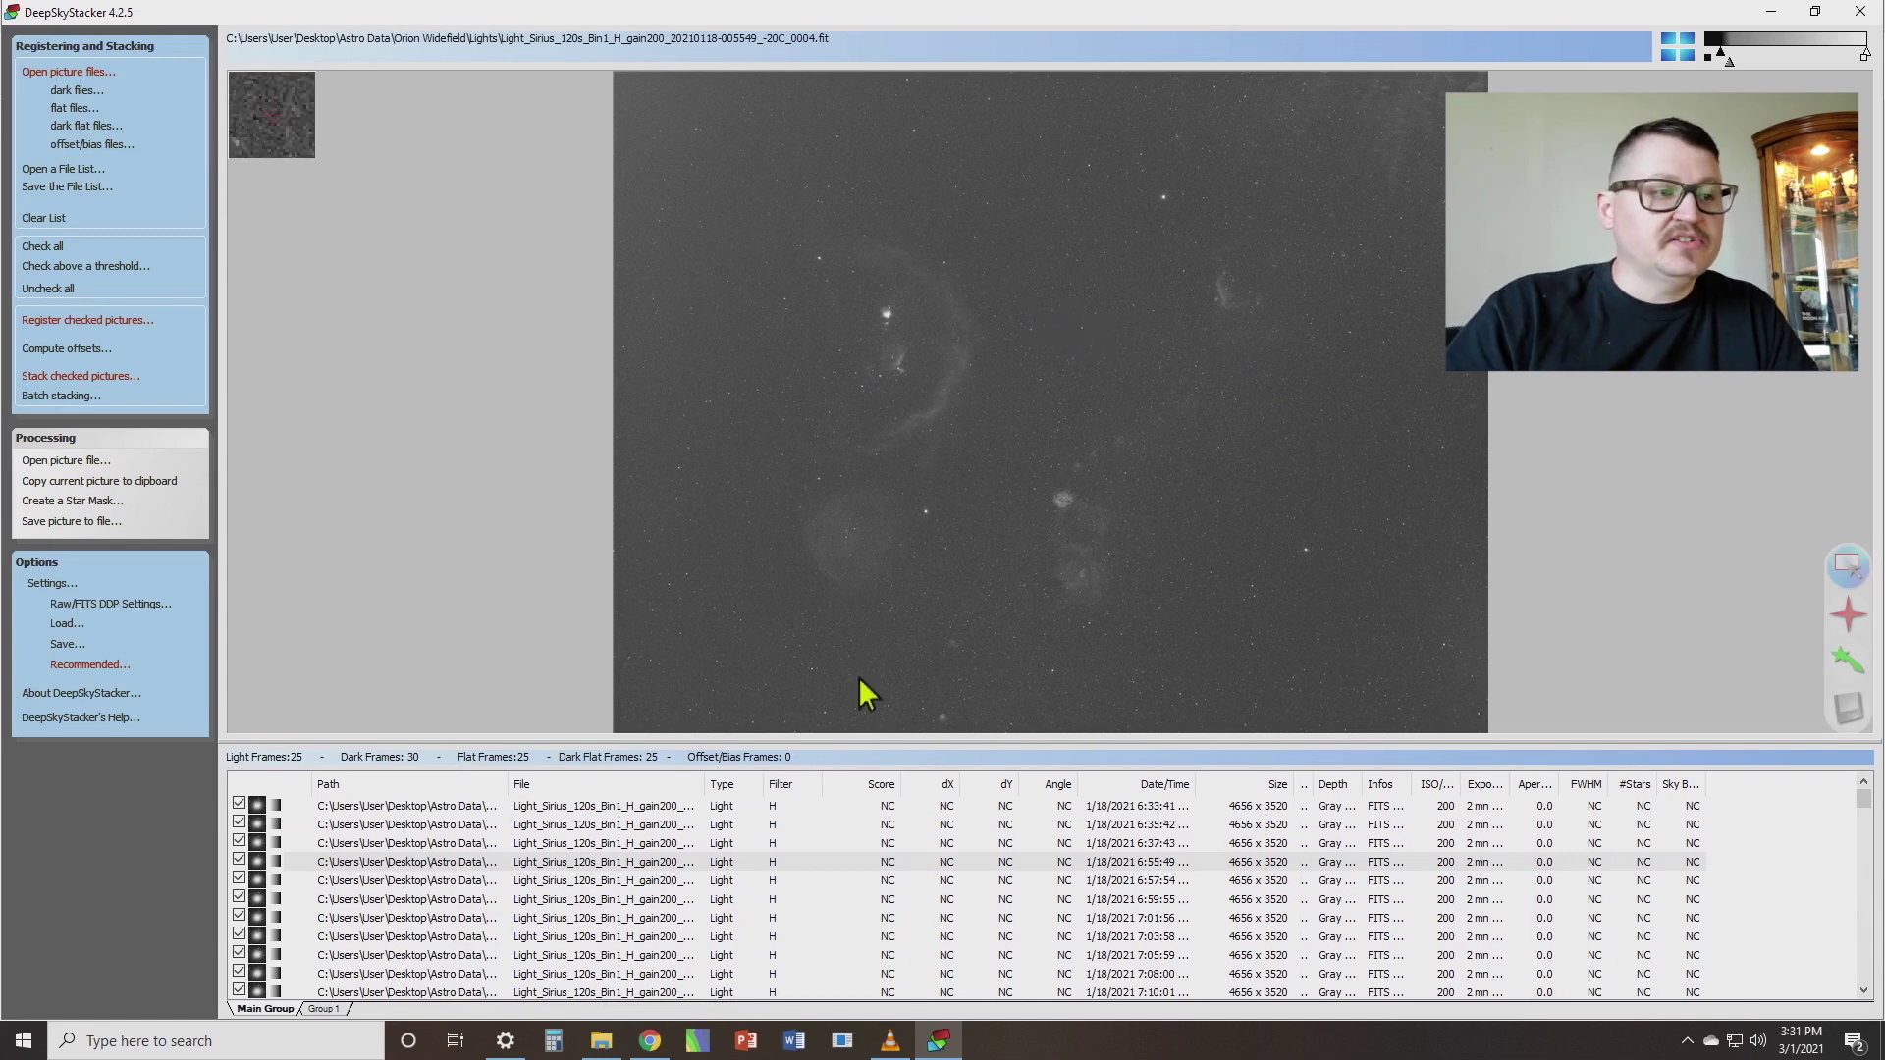
Step: Uncheck and recheck light frame 0004, then dismiss its context menu unchanged
click(633, 864)
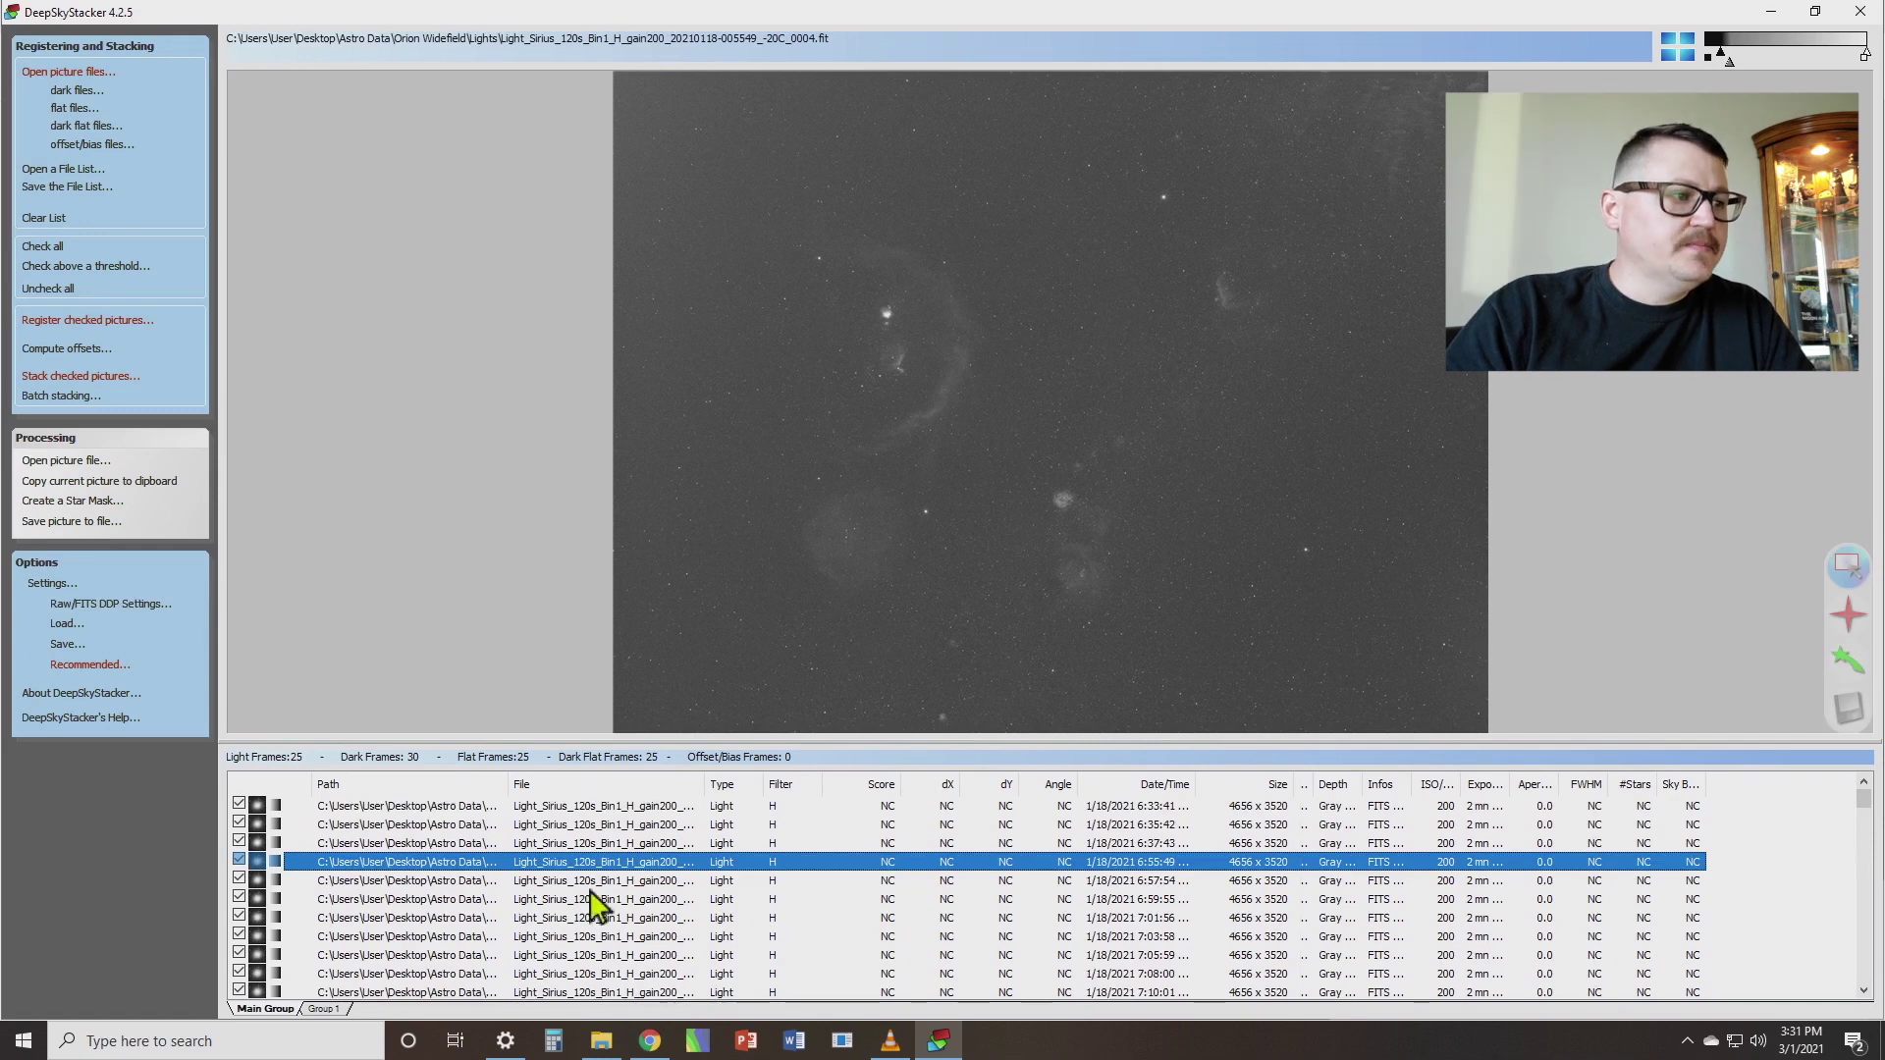
click(238, 860)
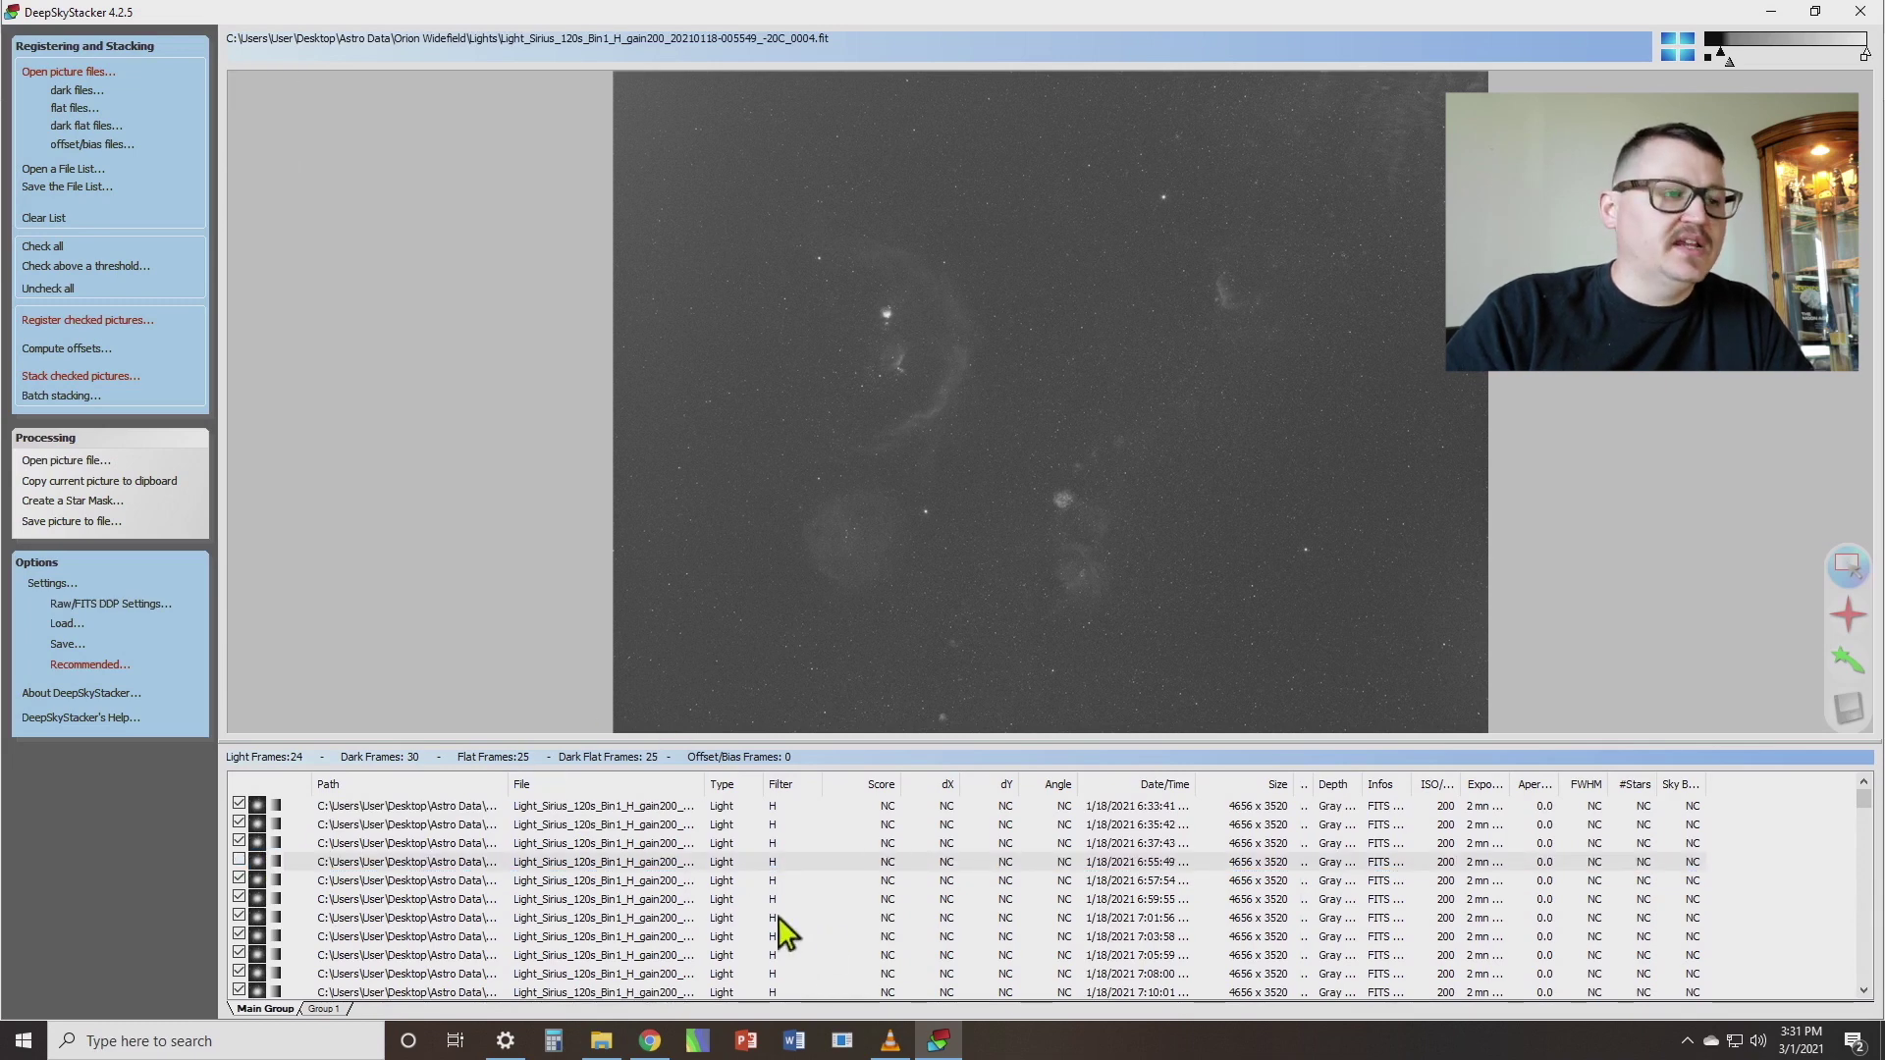
click(239, 861)
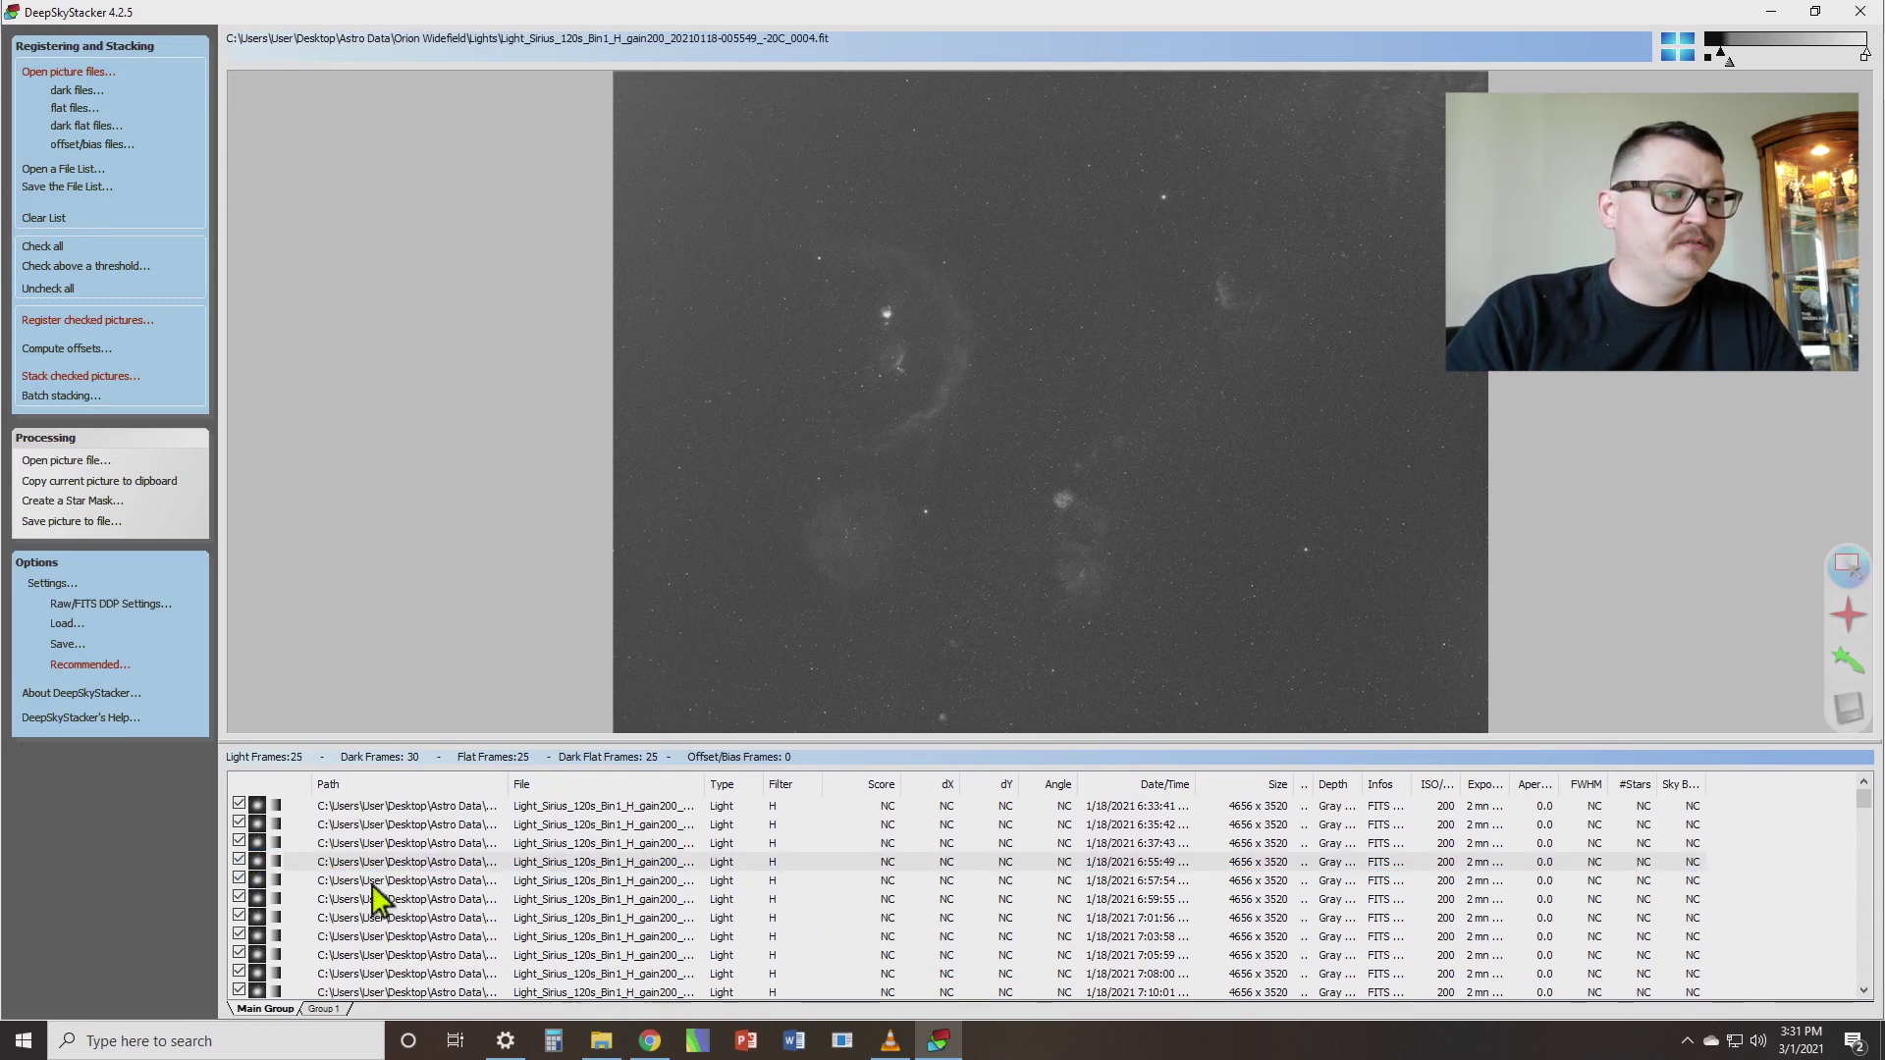
right_click(460, 861)
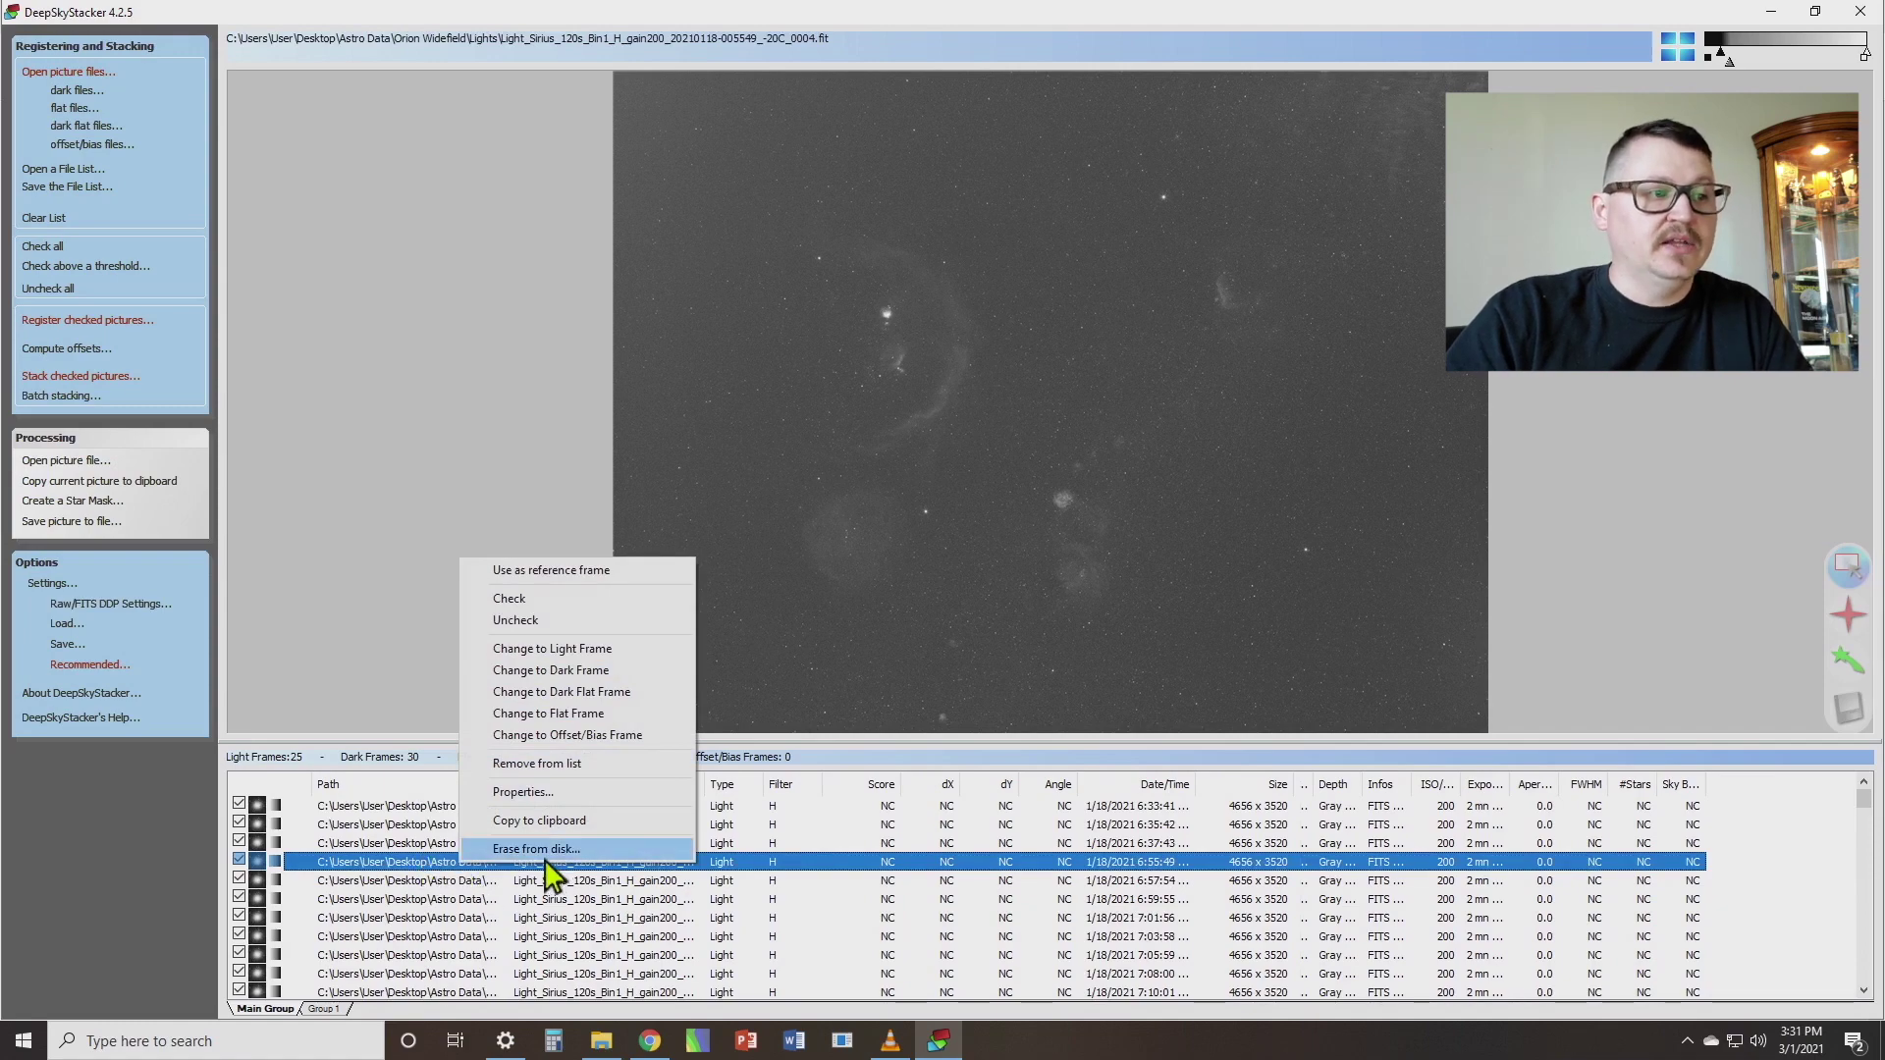
click(451, 884)
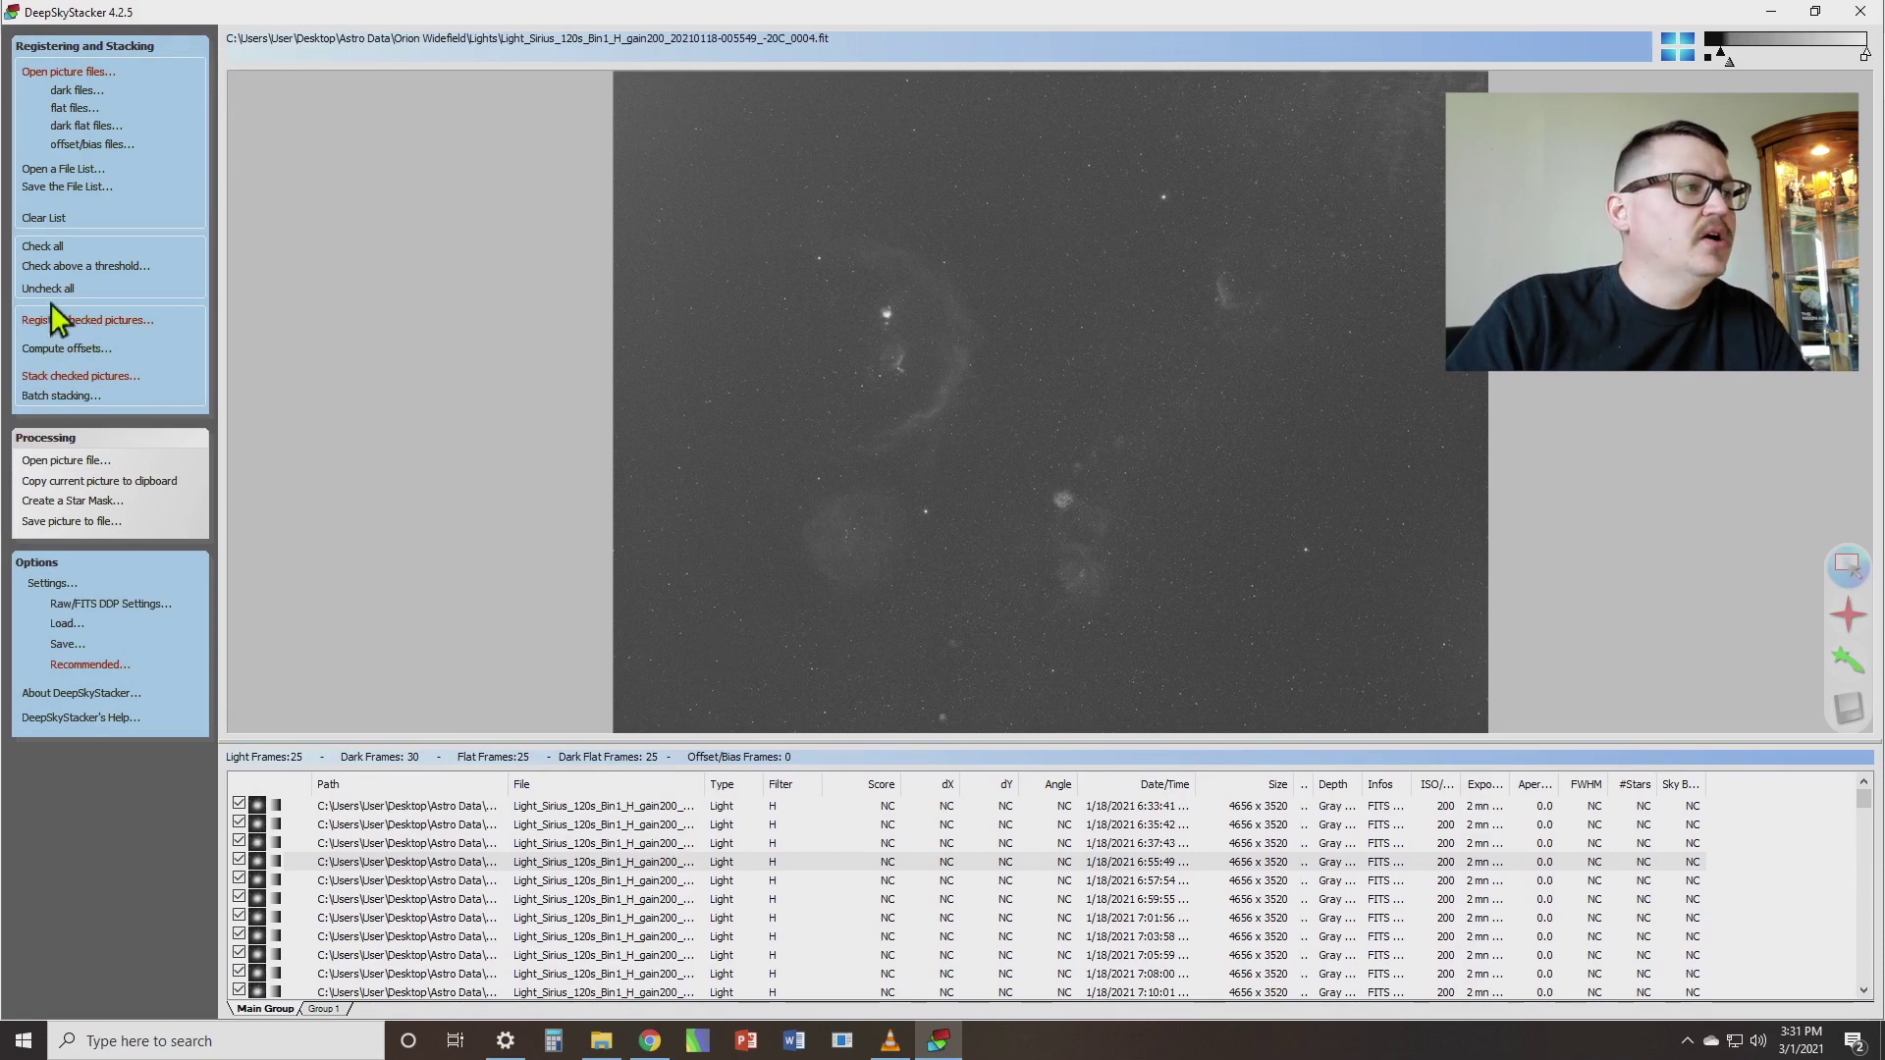
Step: In Register Settings' Advanced options, compute the number of stars detected at the current threshold
click(106, 320)
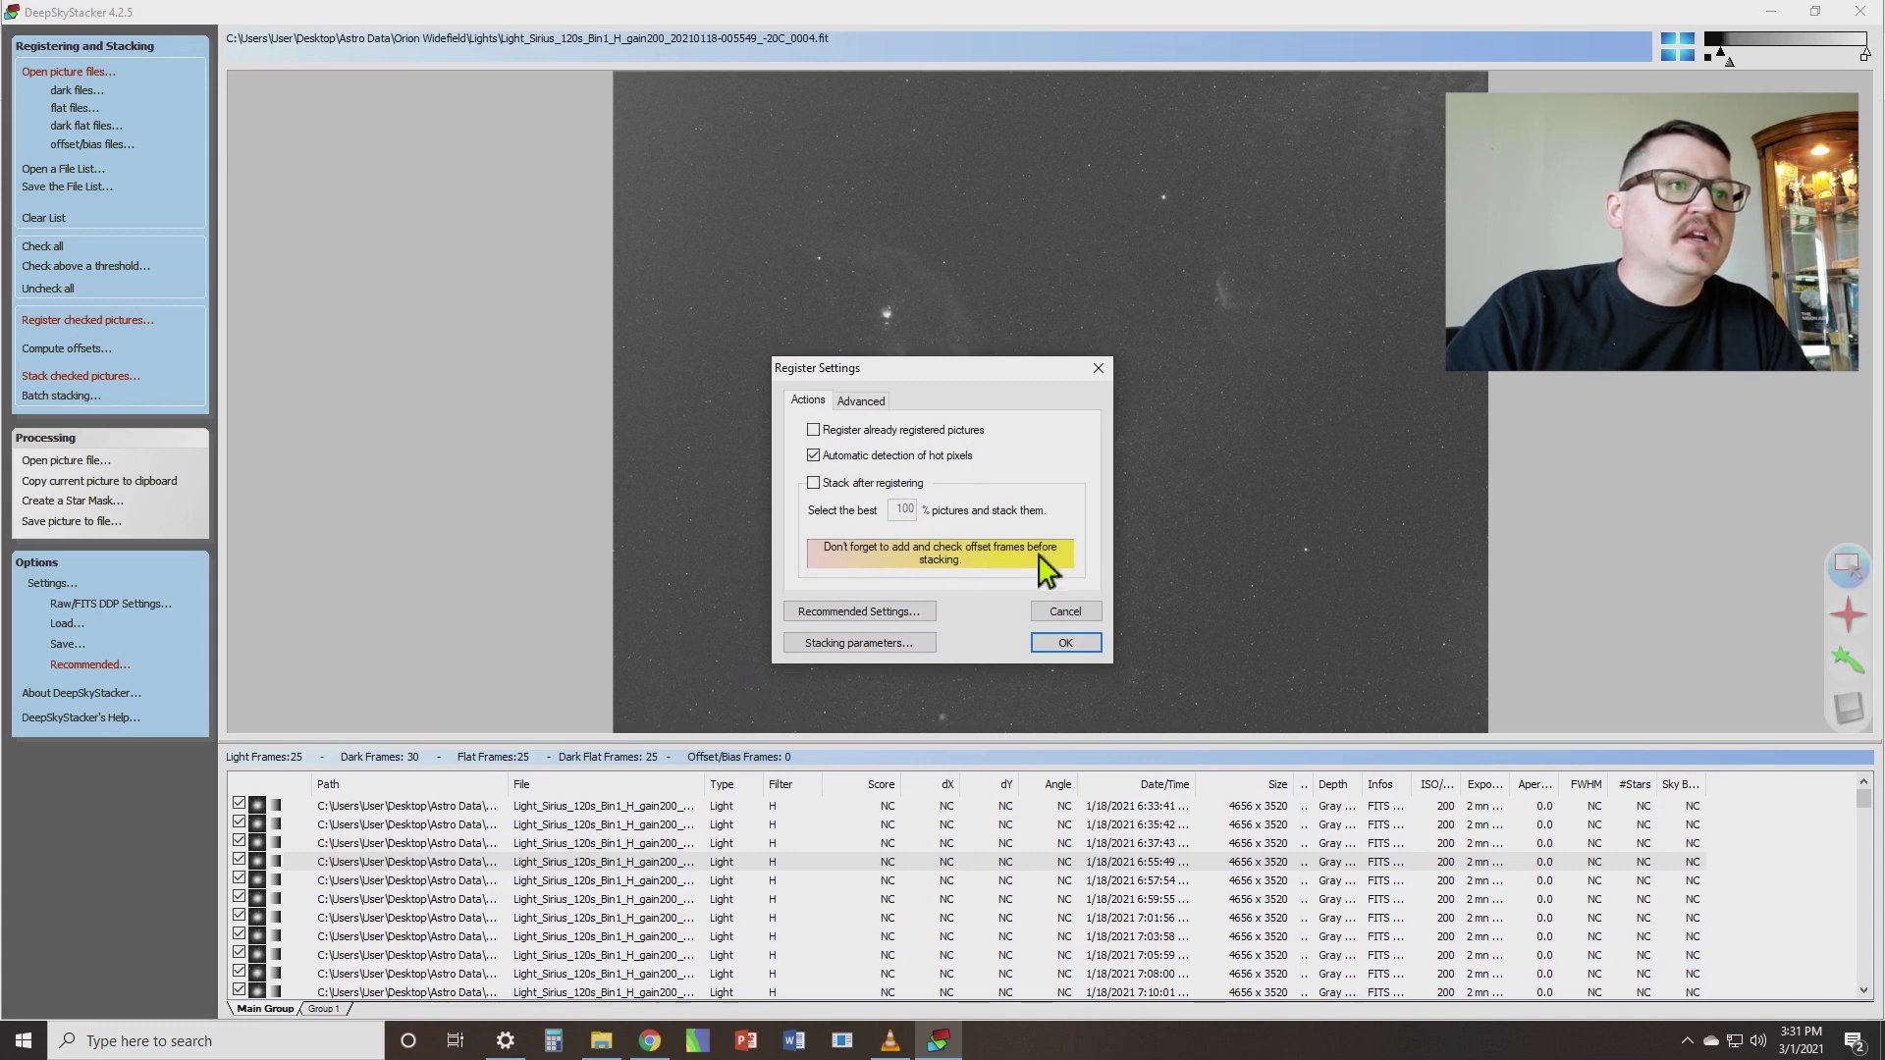
click(860, 401)
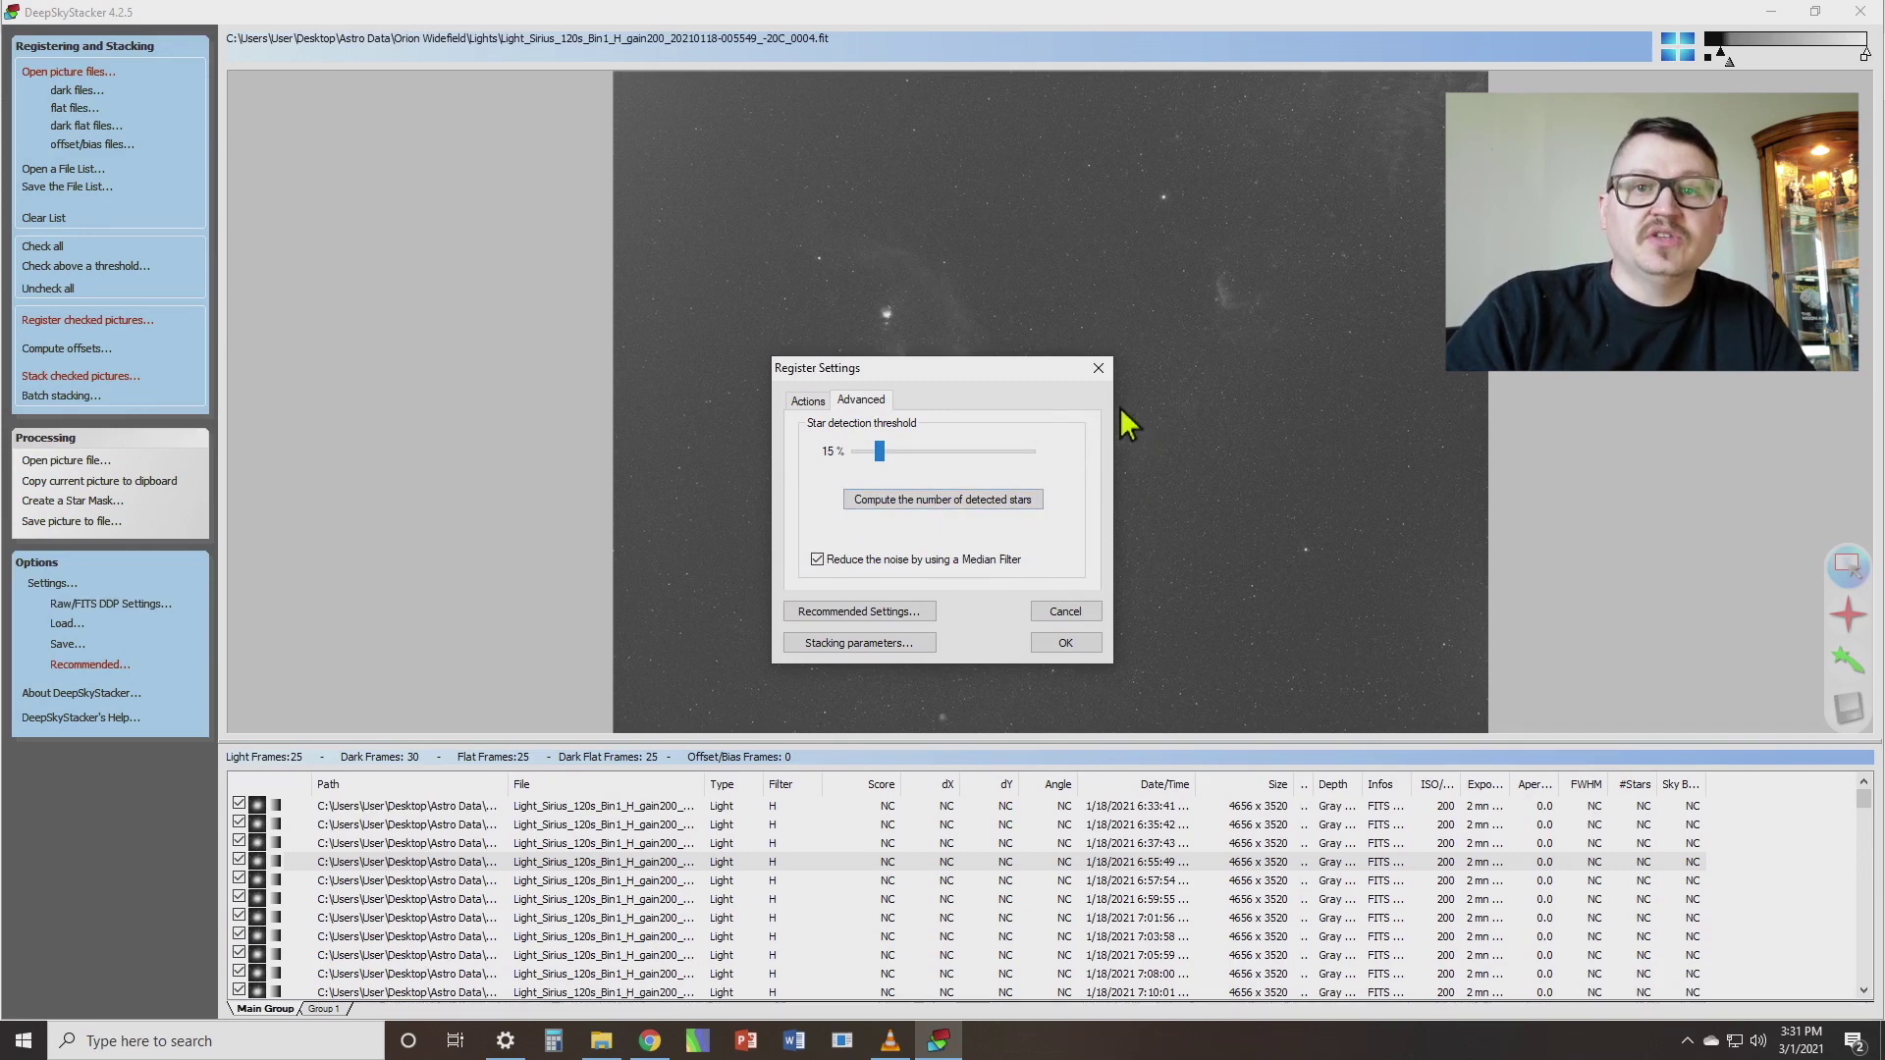
click(911, 503)
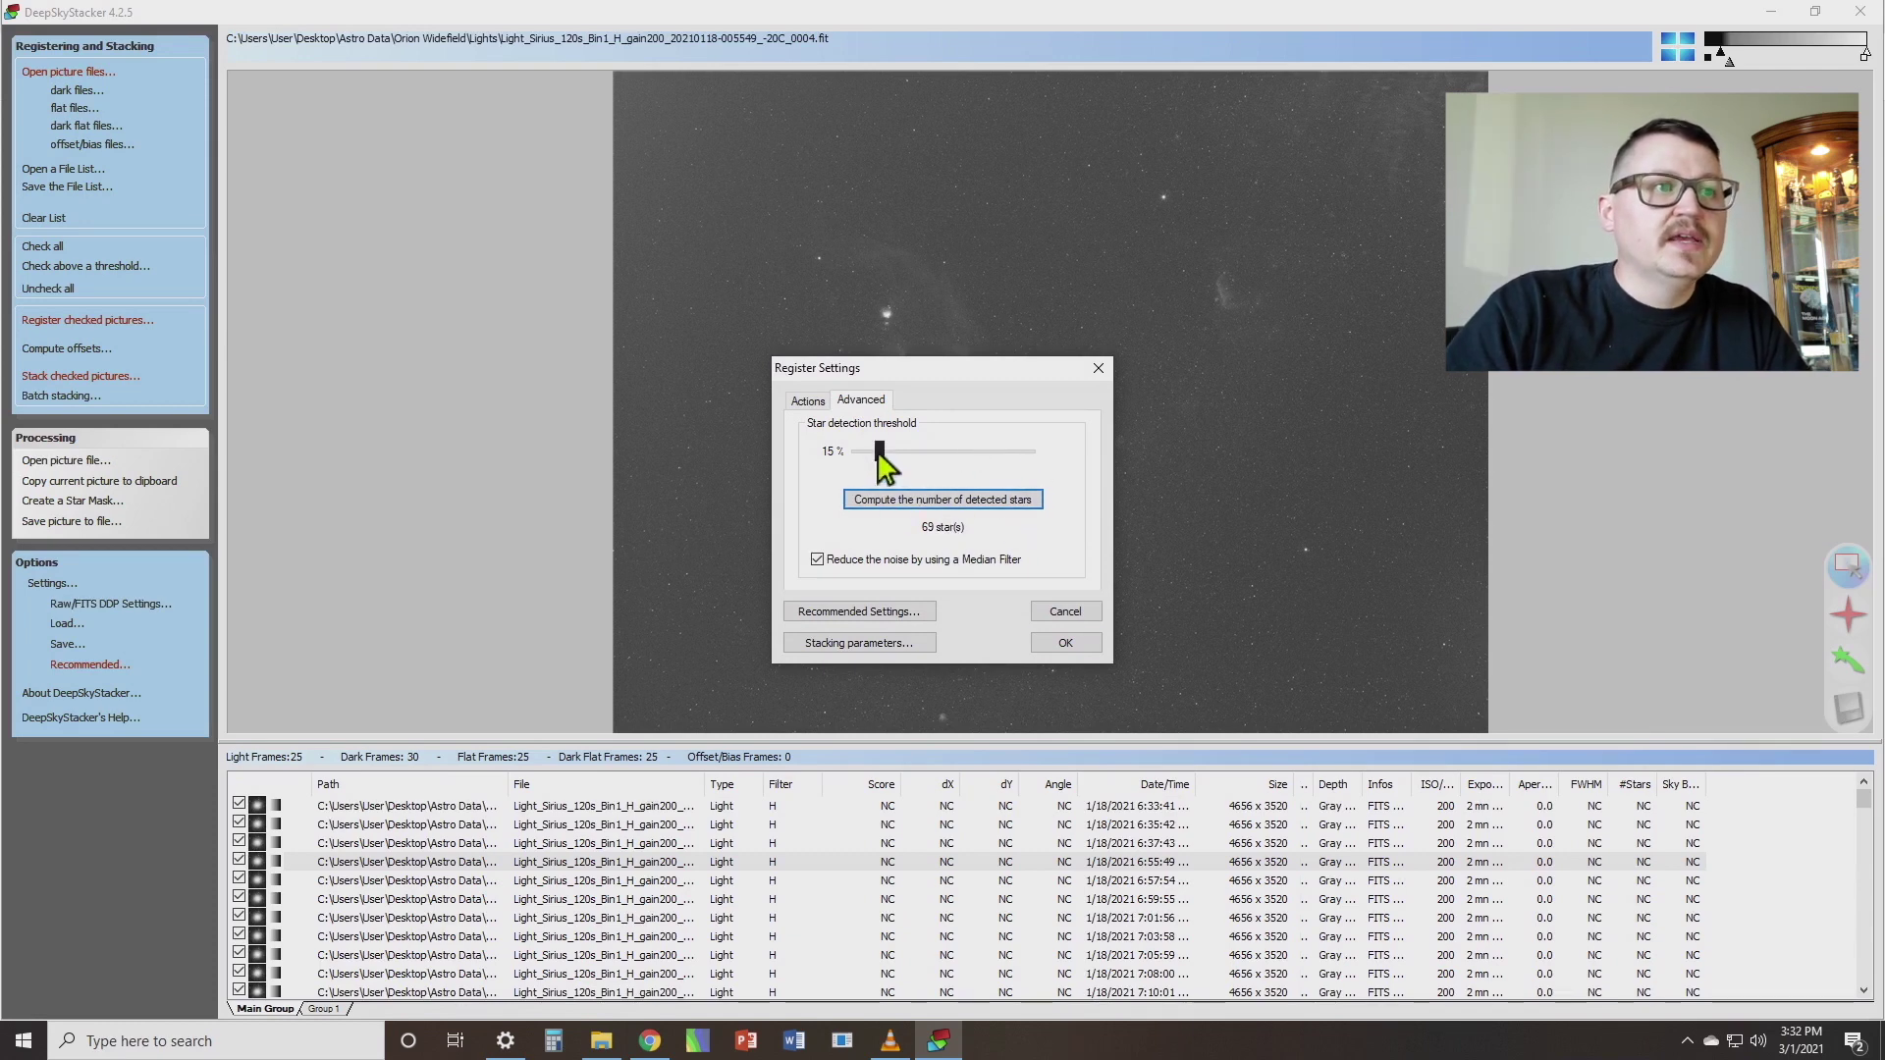
click(935, 503)
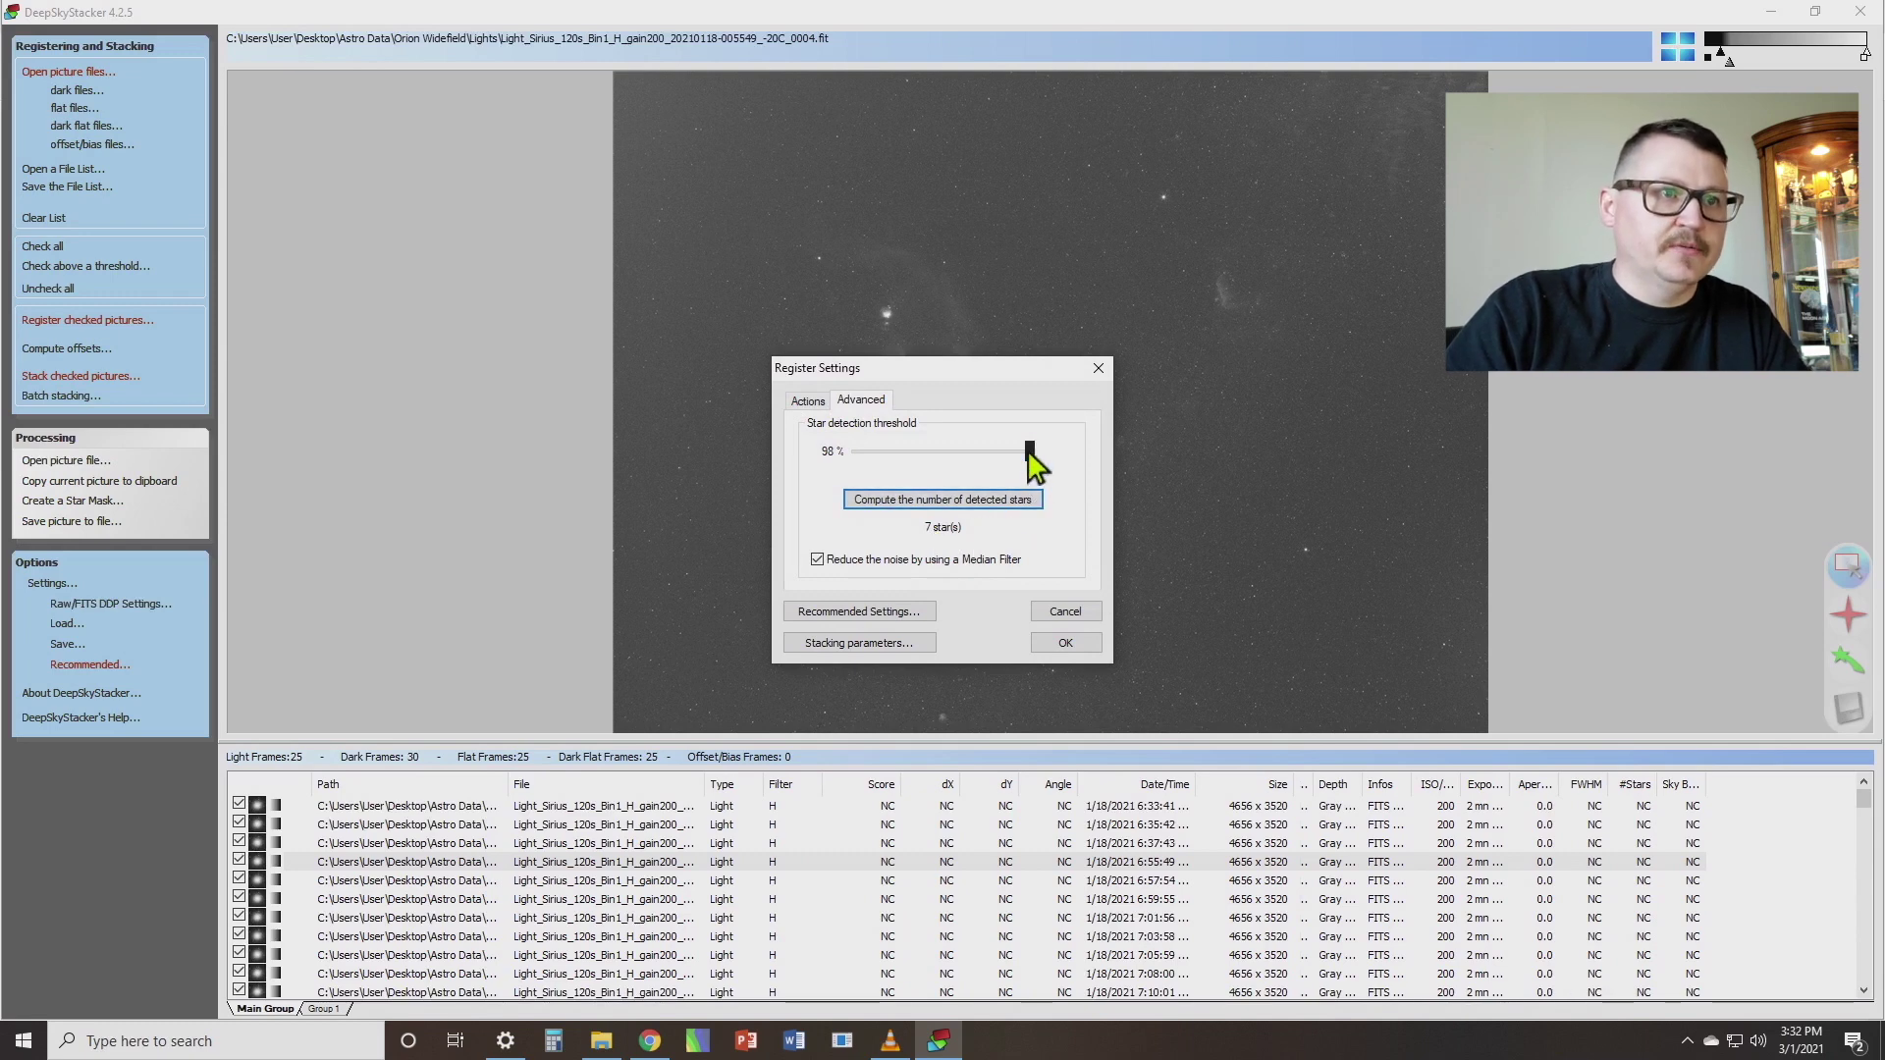
Step: Try a 2% star detection threshold, then set it back to 15% and recount the stars
drag(1029, 454, 703, 454)
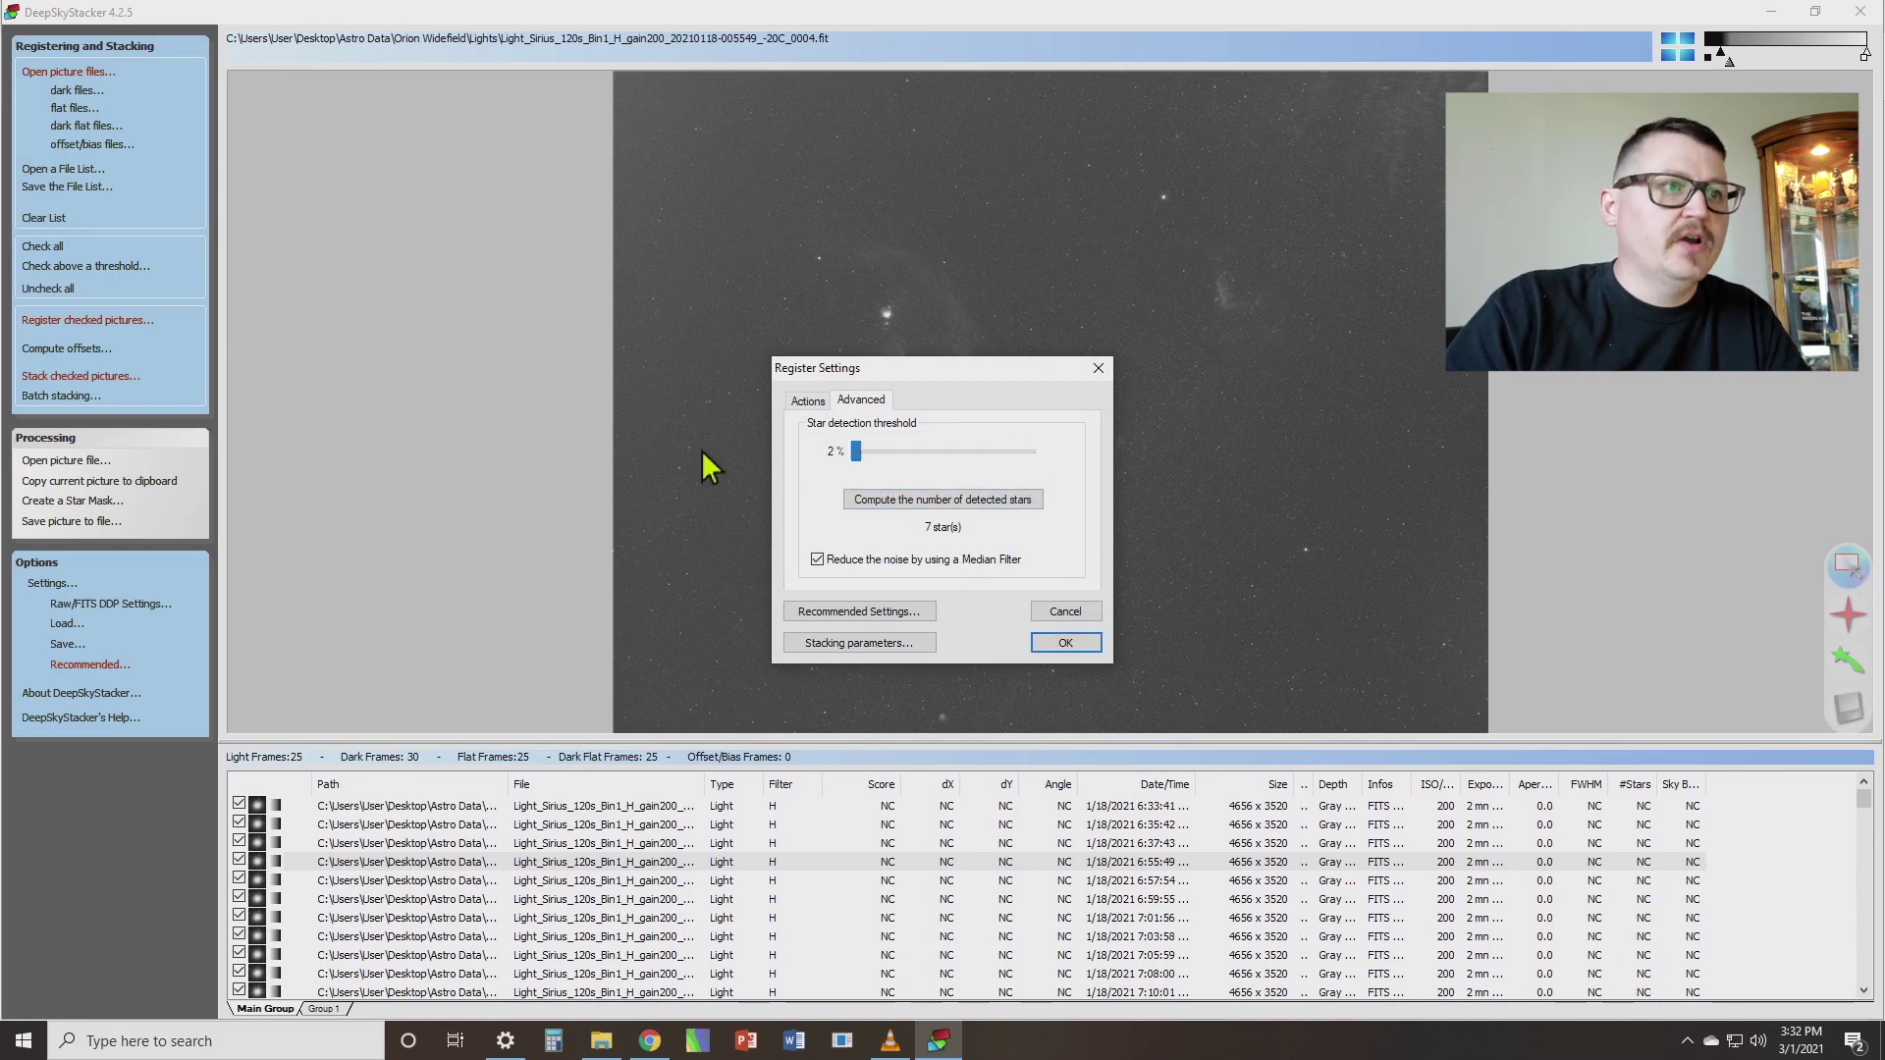
click(916, 501)
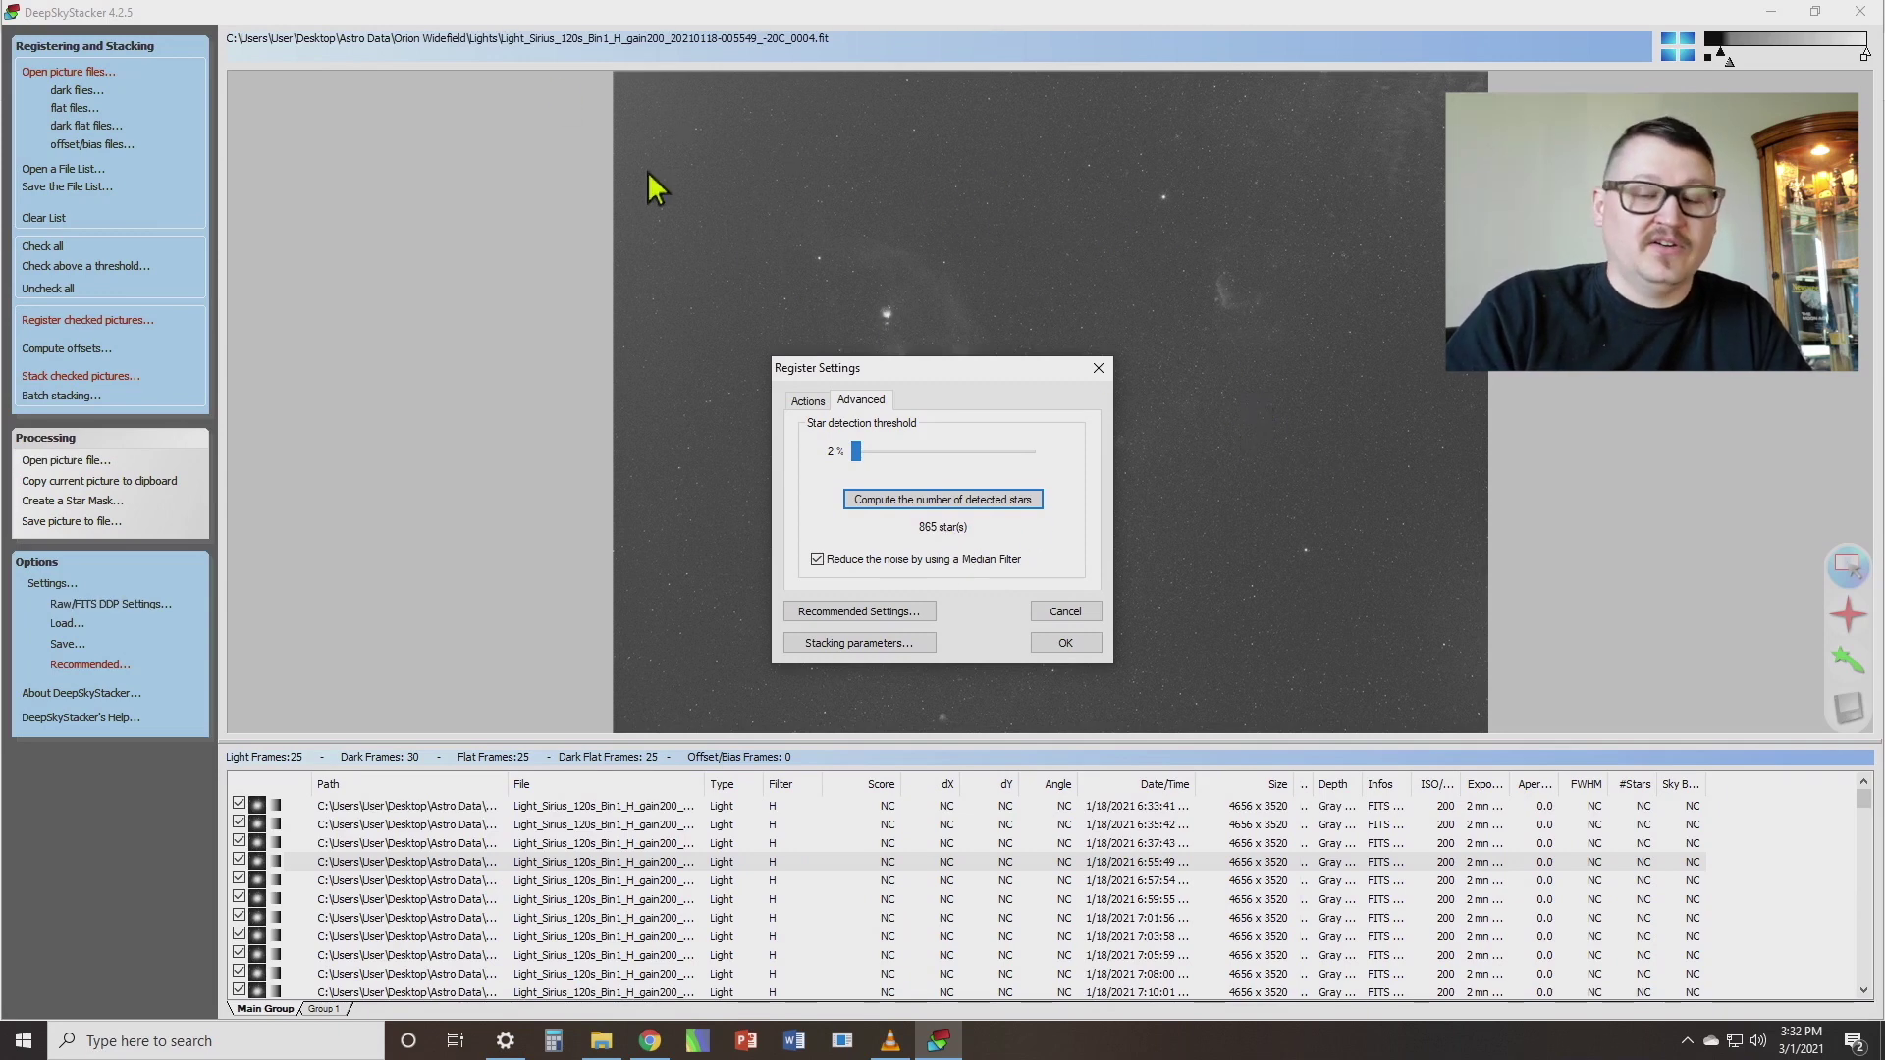
click(854, 448)
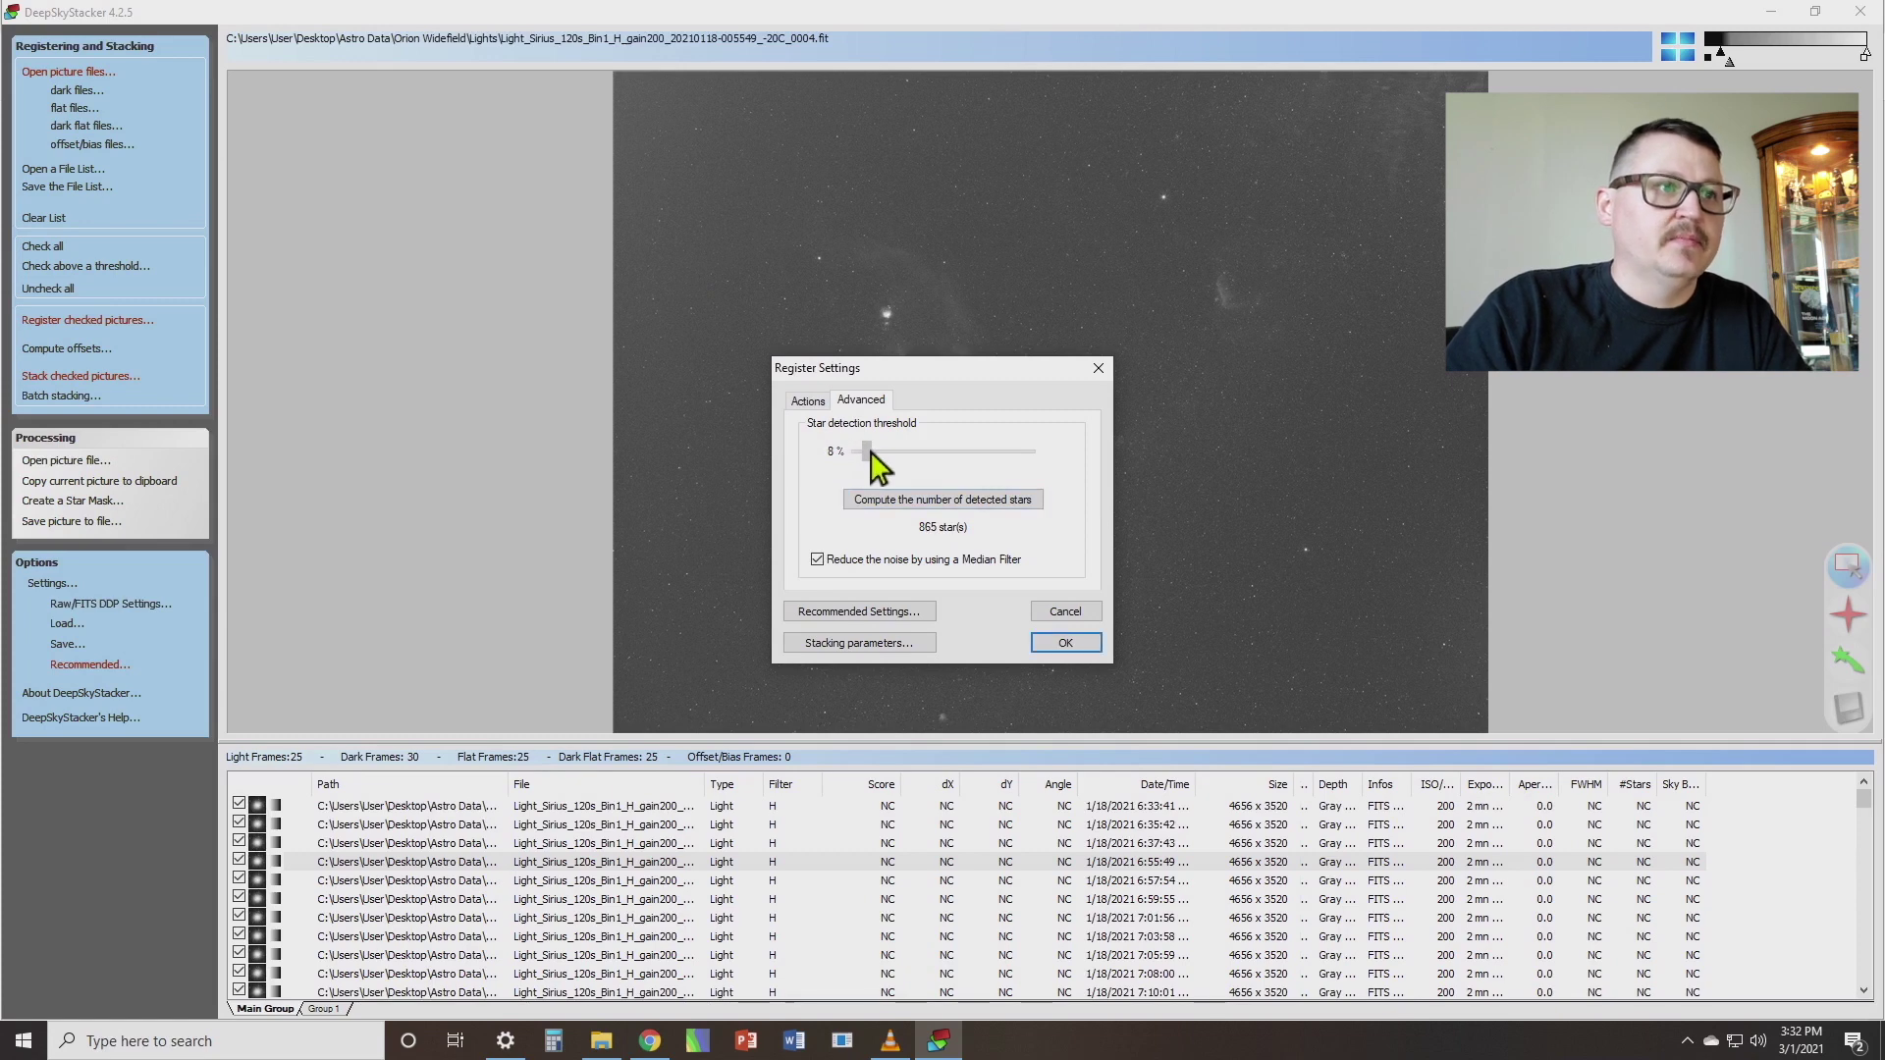
drag(882, 457, 891, 479)
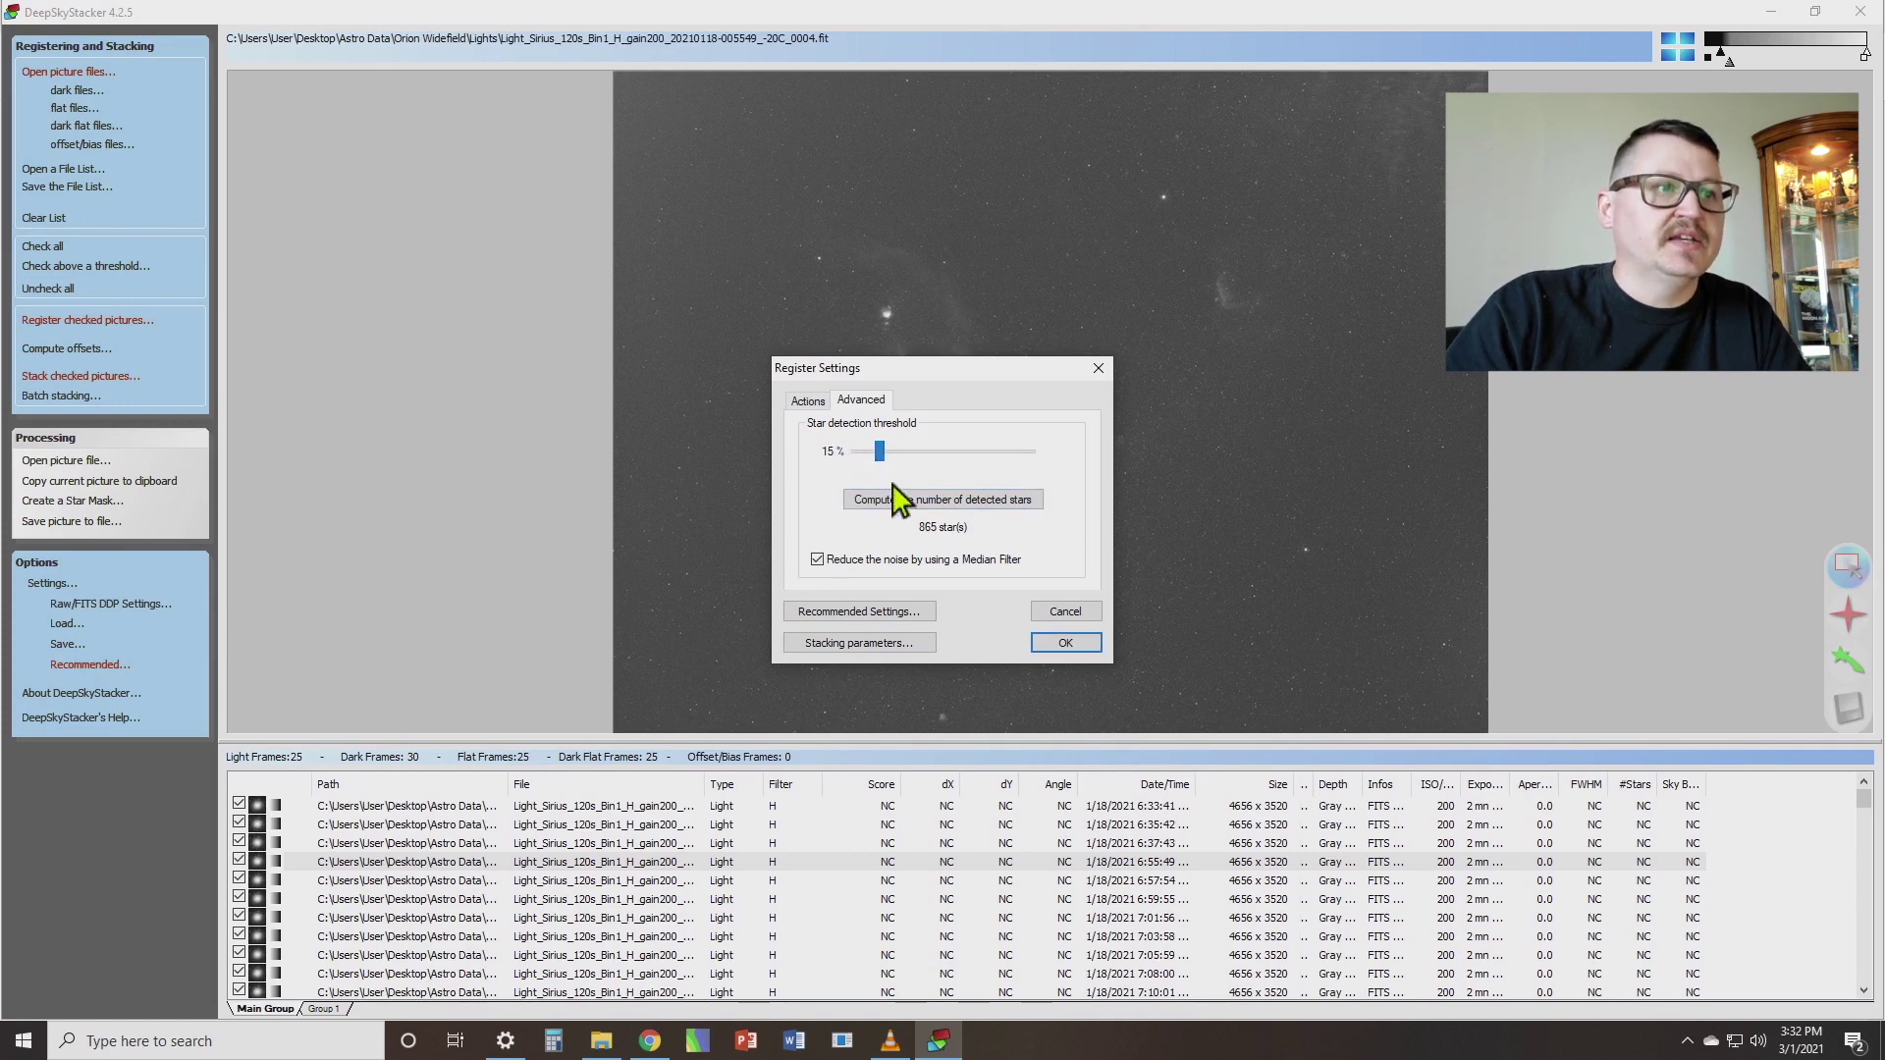
click(894, 501)
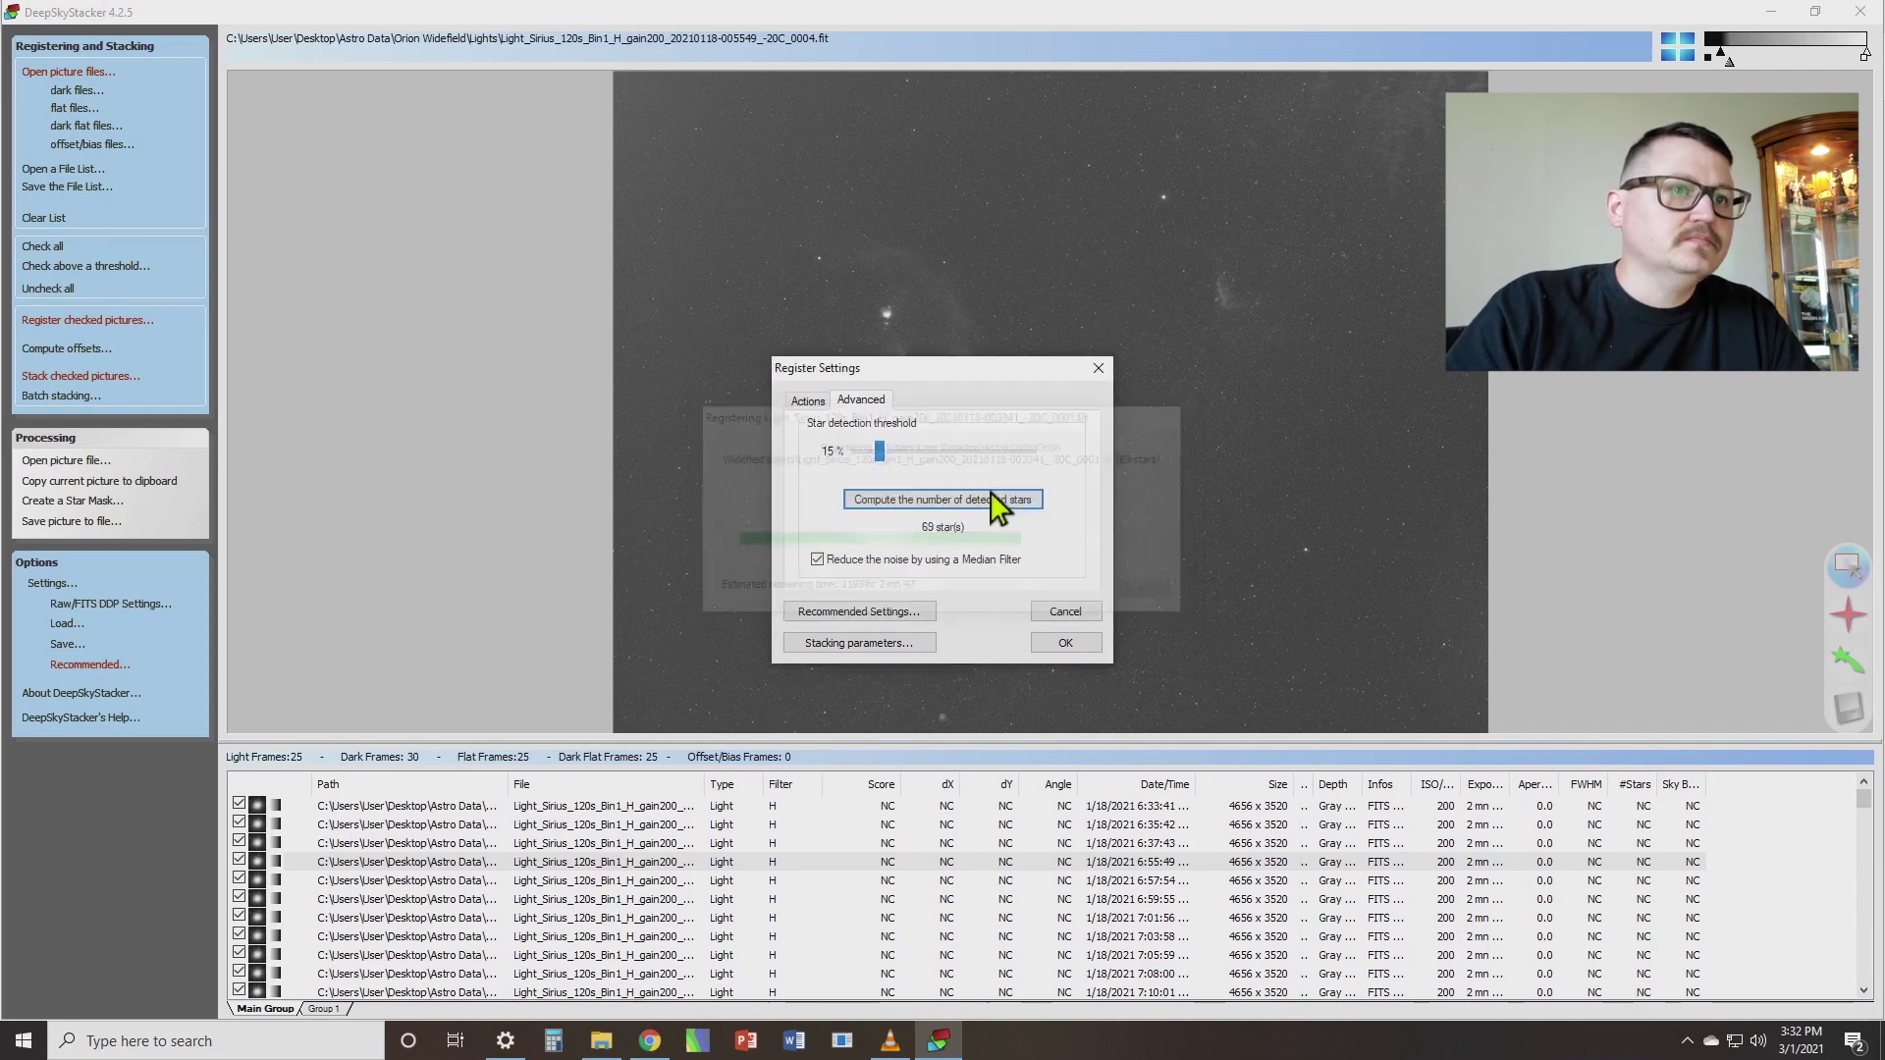
click(809, 401)
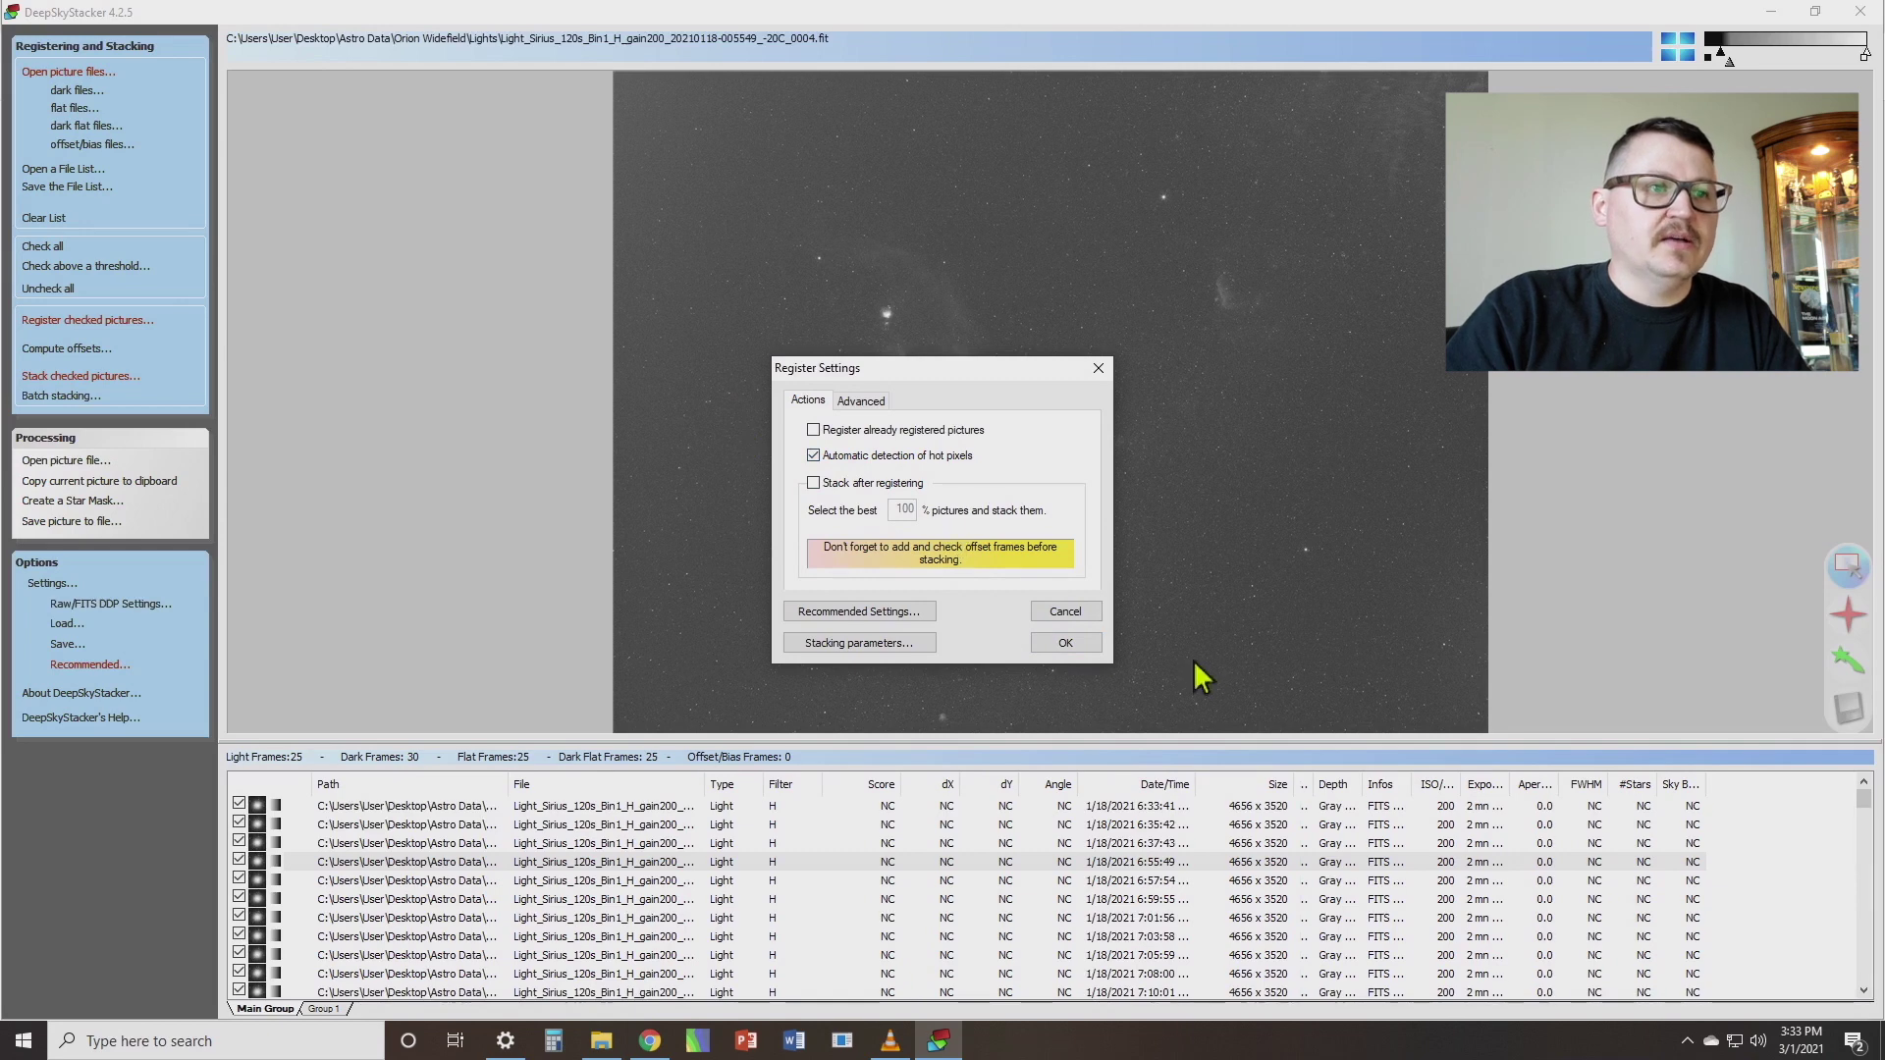
Step: Confirm the Register Settings to register the checked light frames, building the master dark first
click(1064, 643)
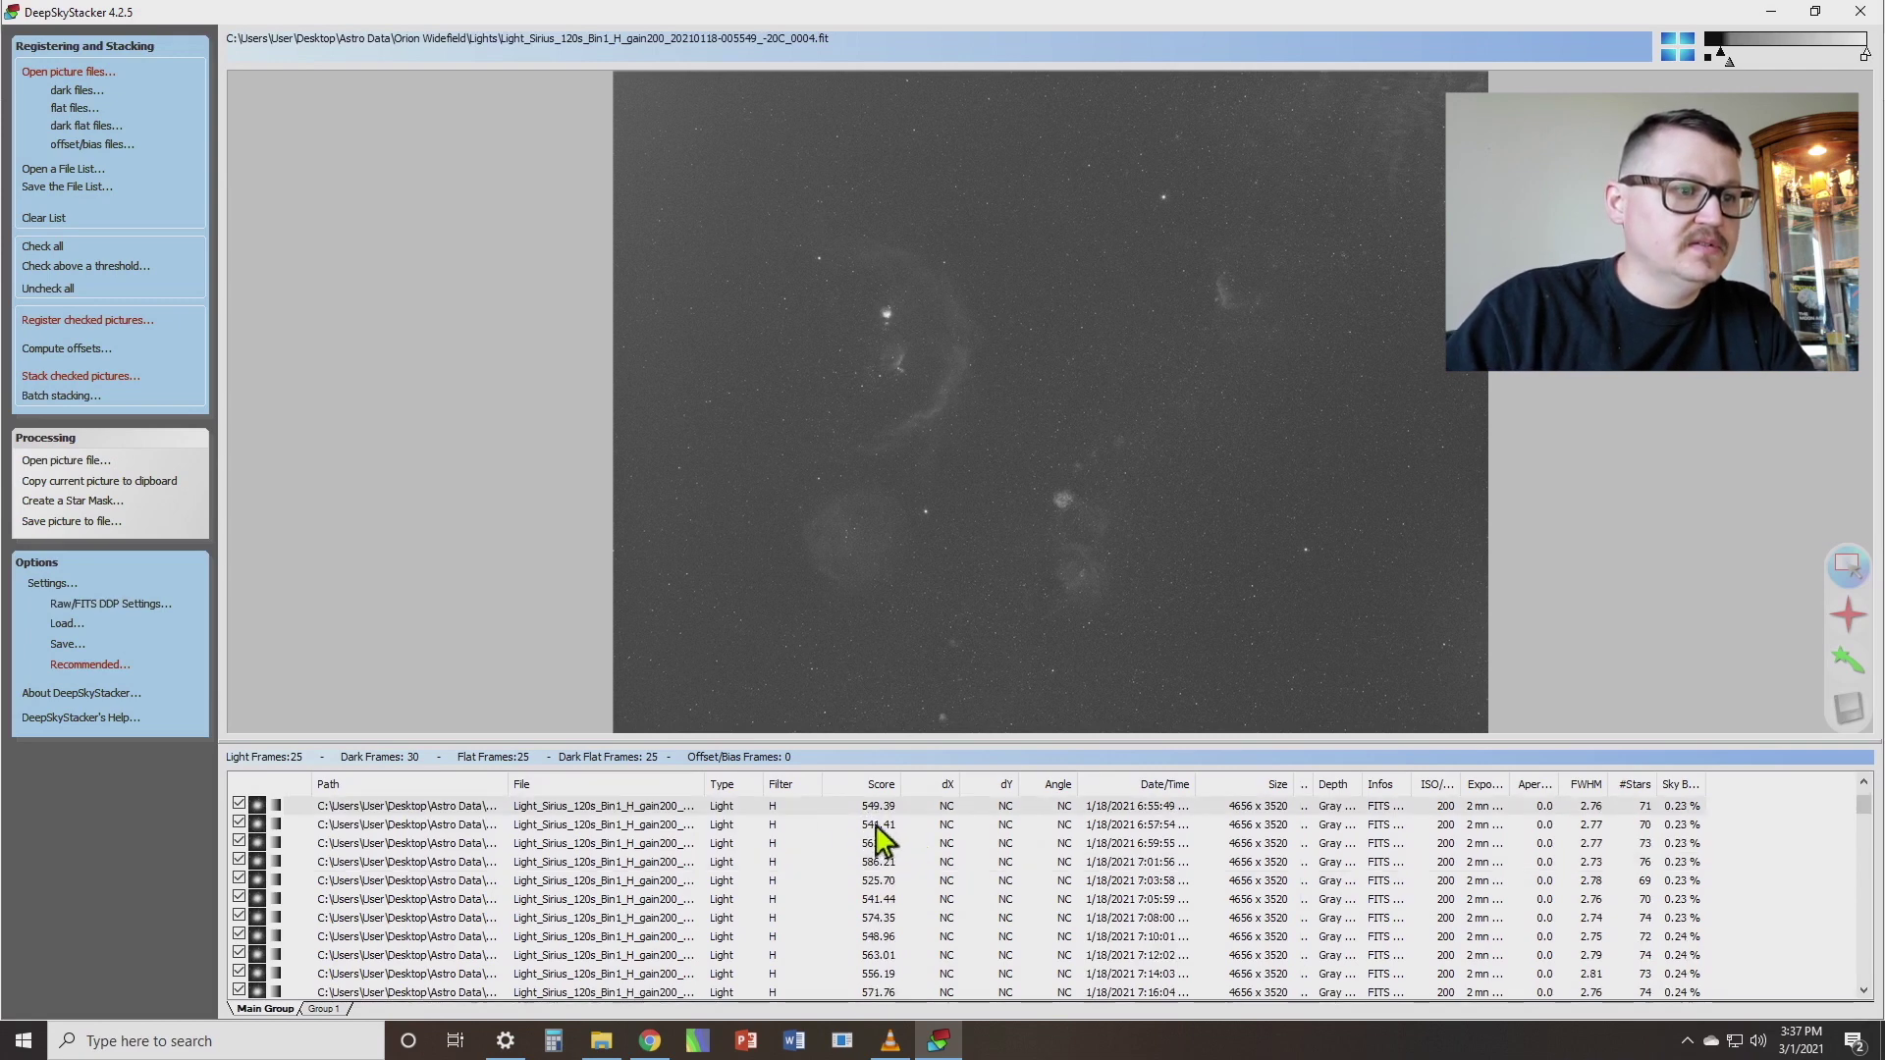
Step: Sort the light frames by Score descending, 586.21 down to 469.46, and scroll through the list
scroll(893, 855, down, 6)
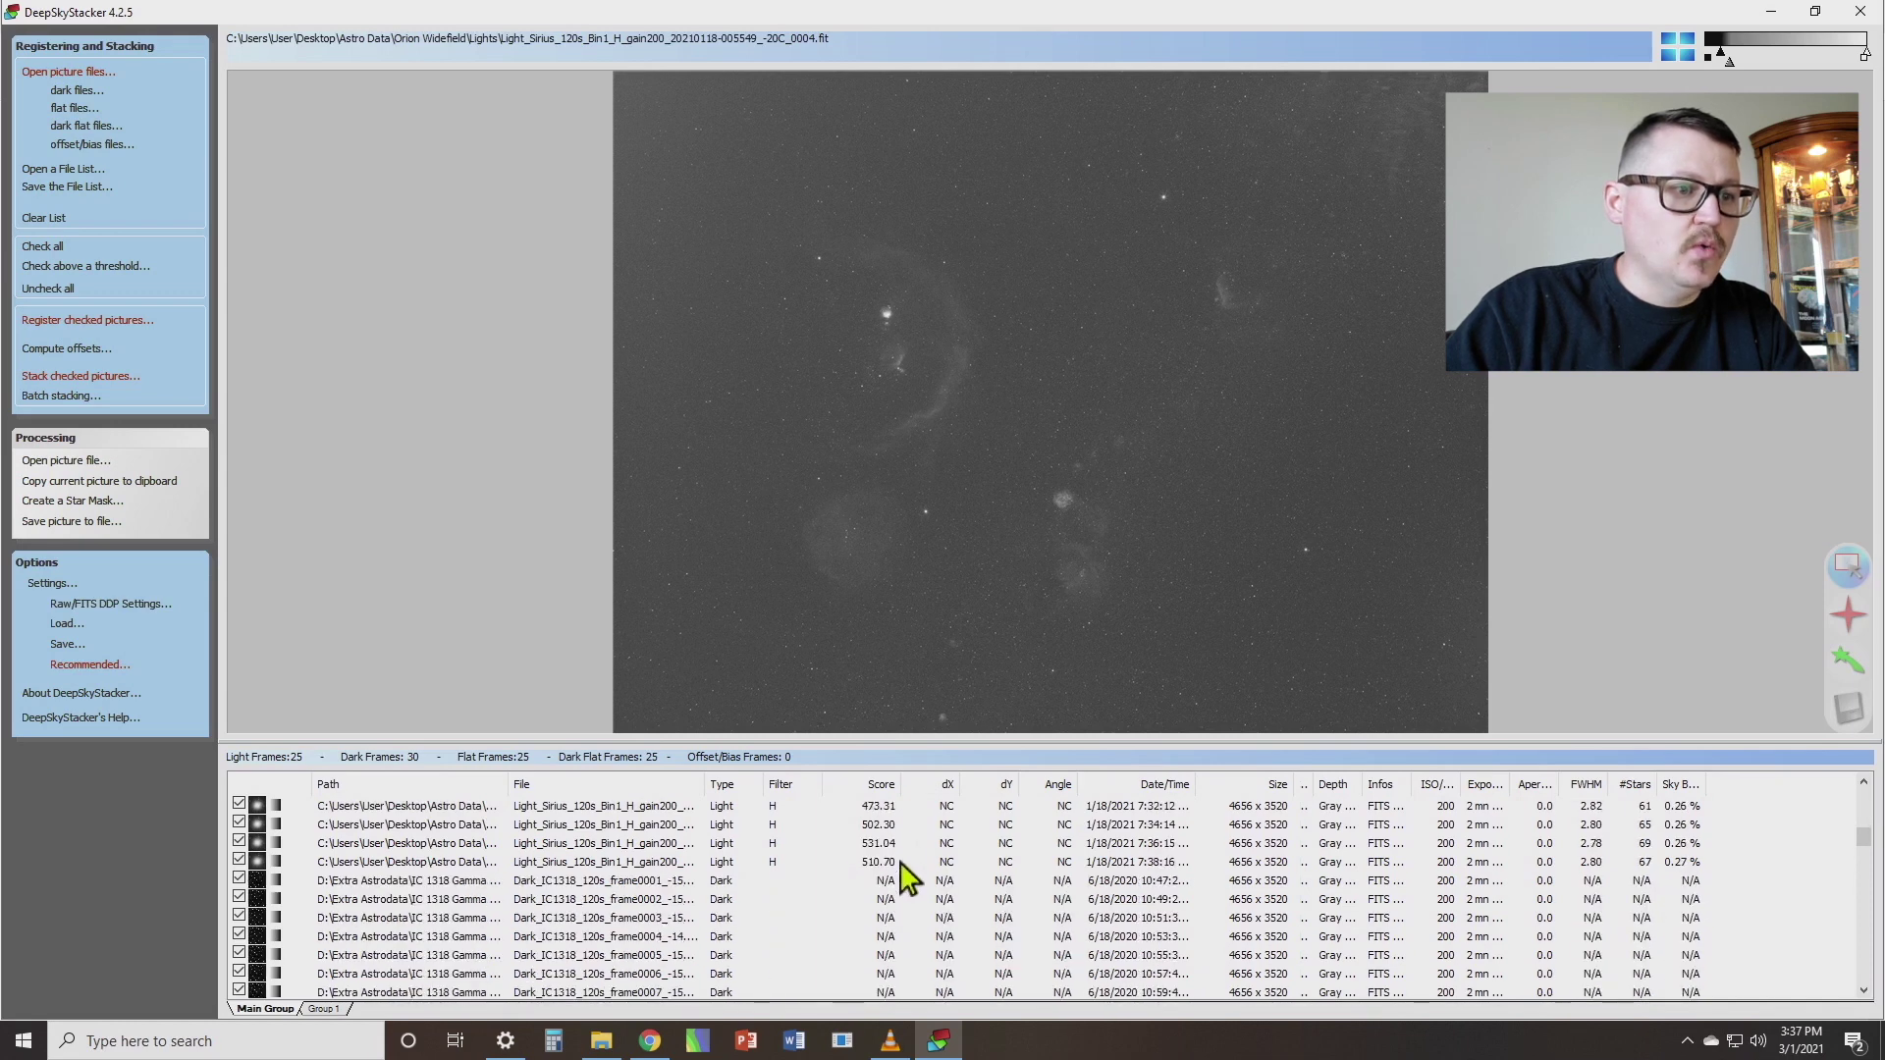
scroll(900, 864, up, 10)
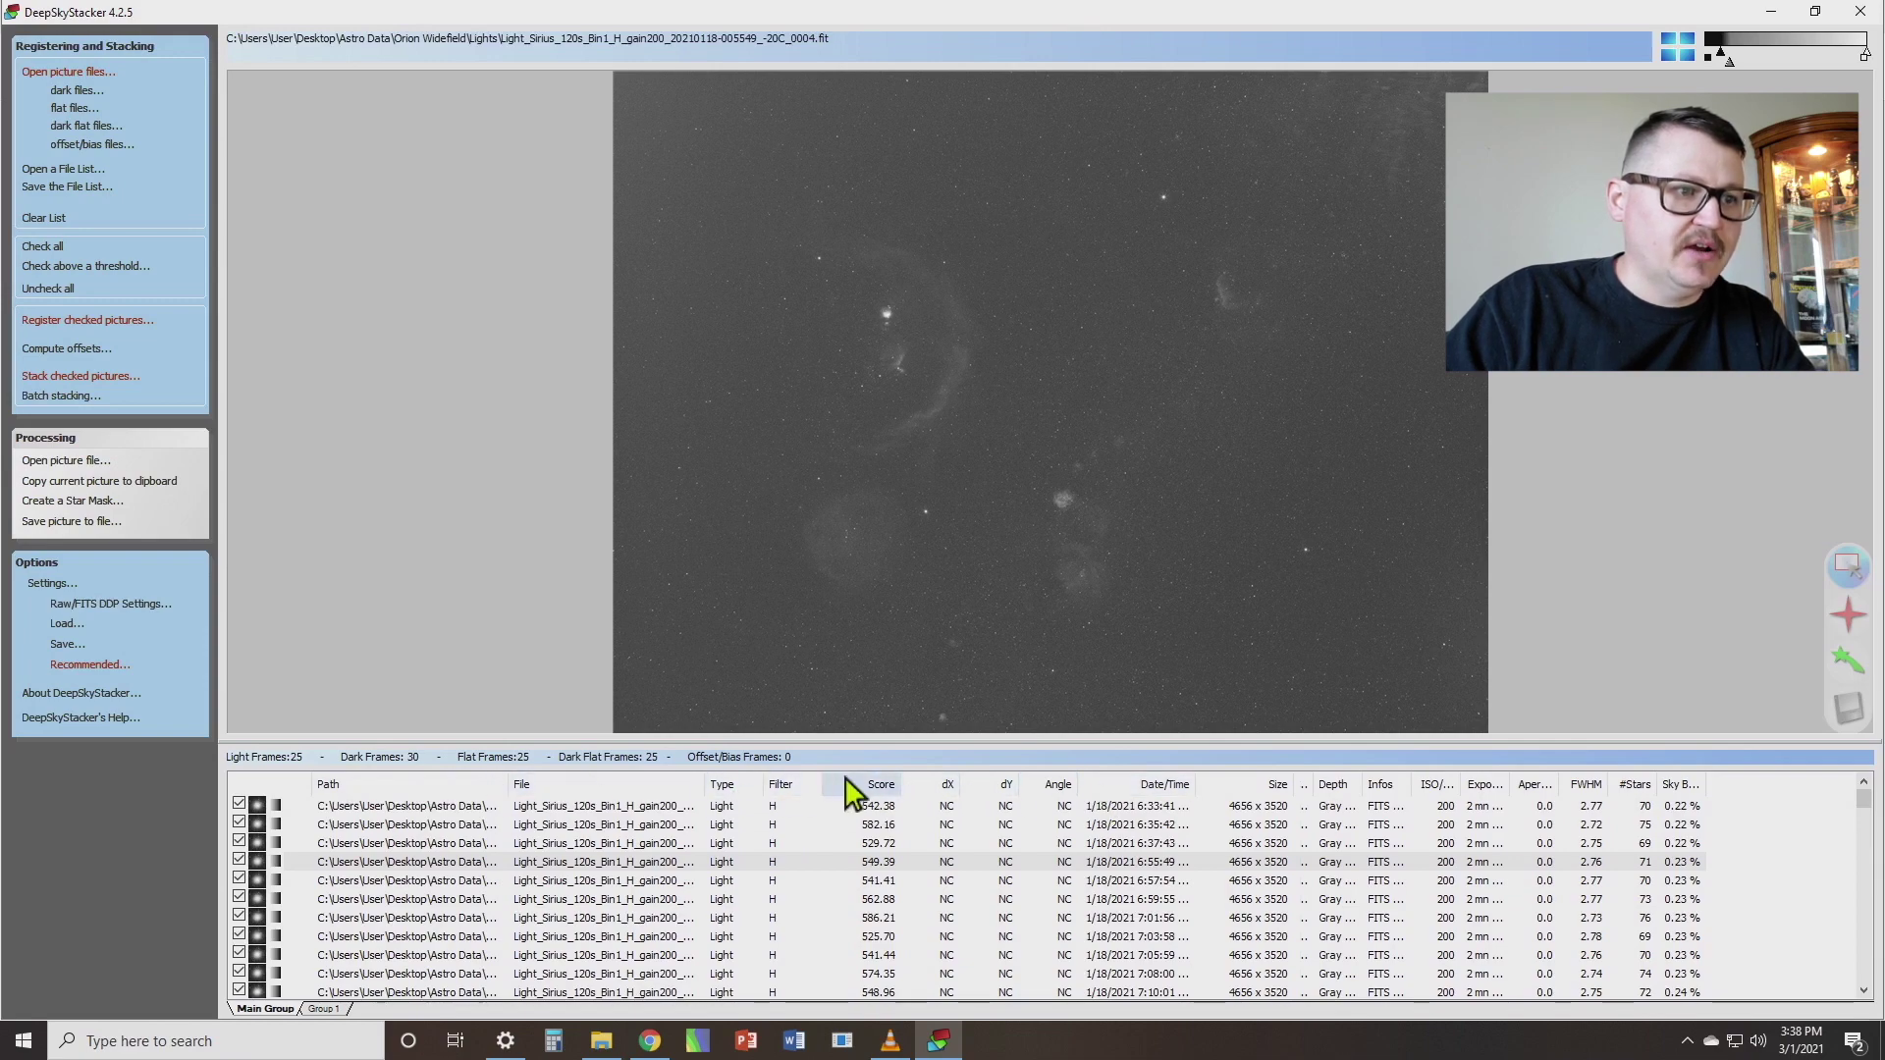
click(869, 786)
scroll(923, 864, down, 3)
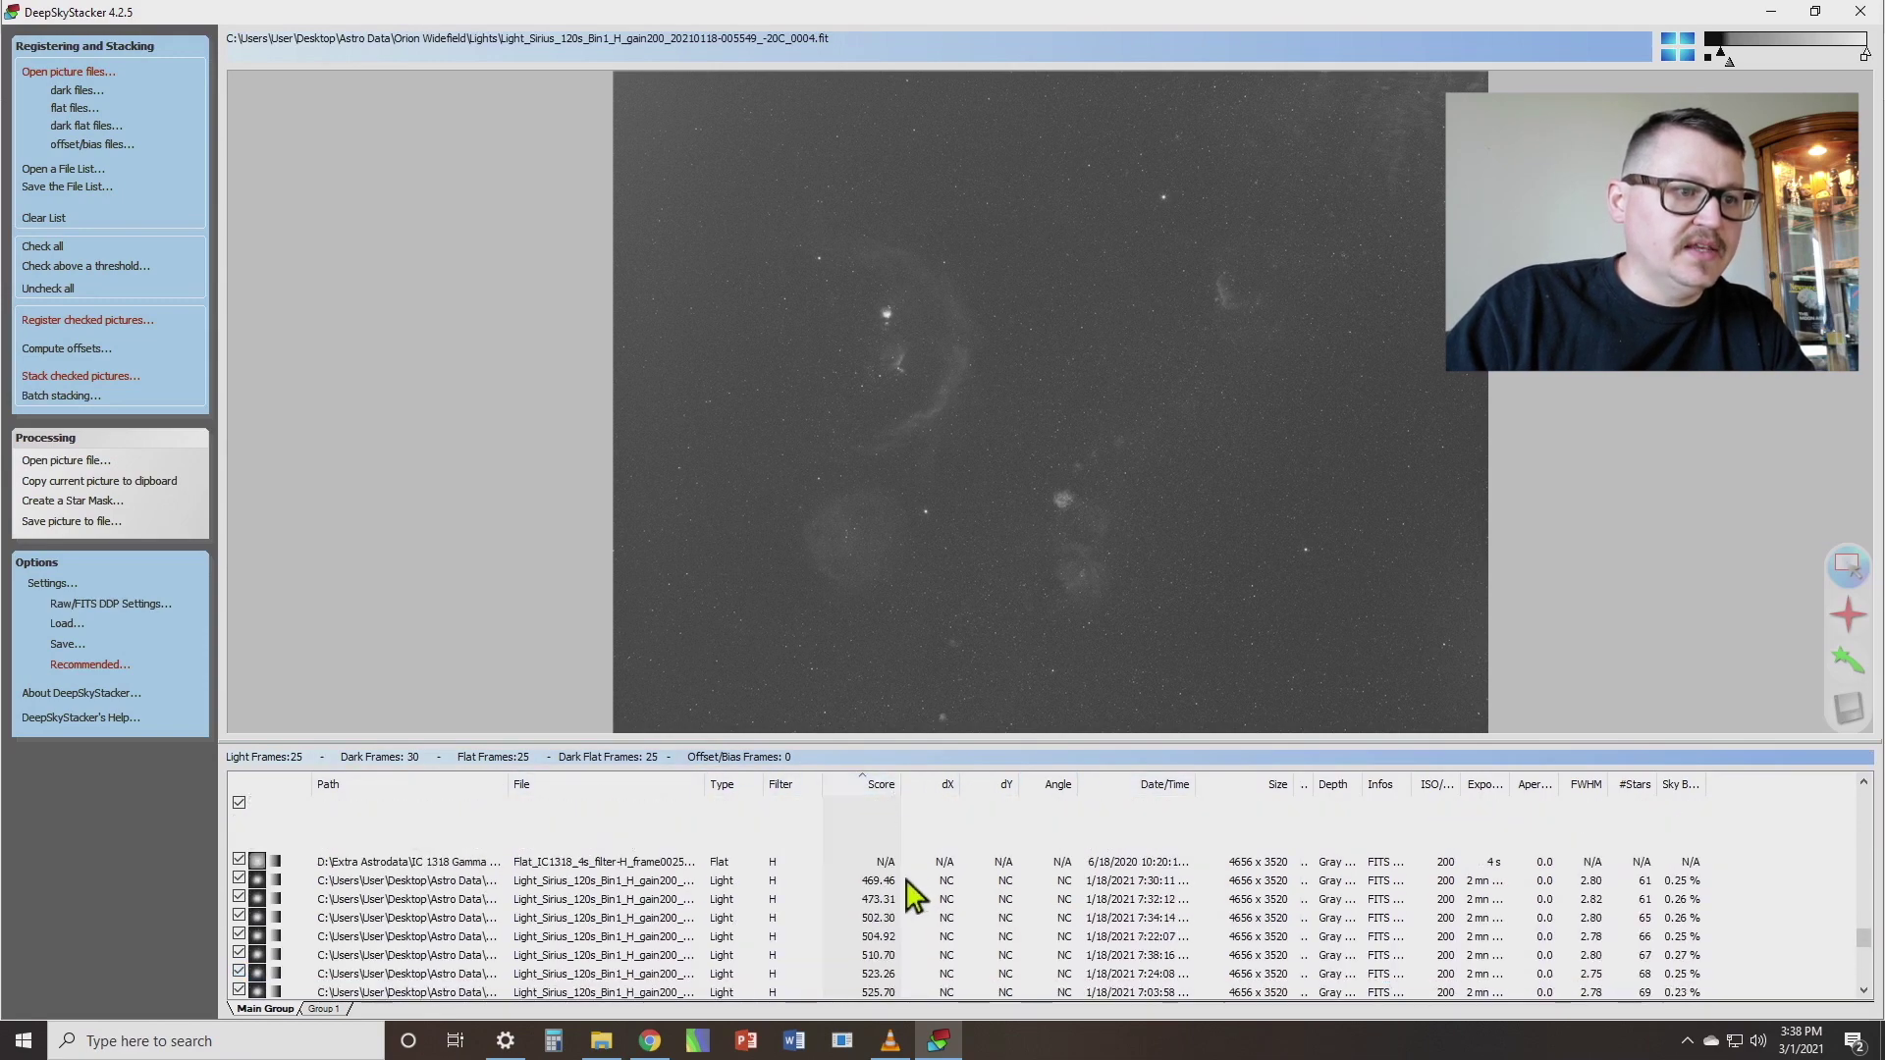
click(882, 789)
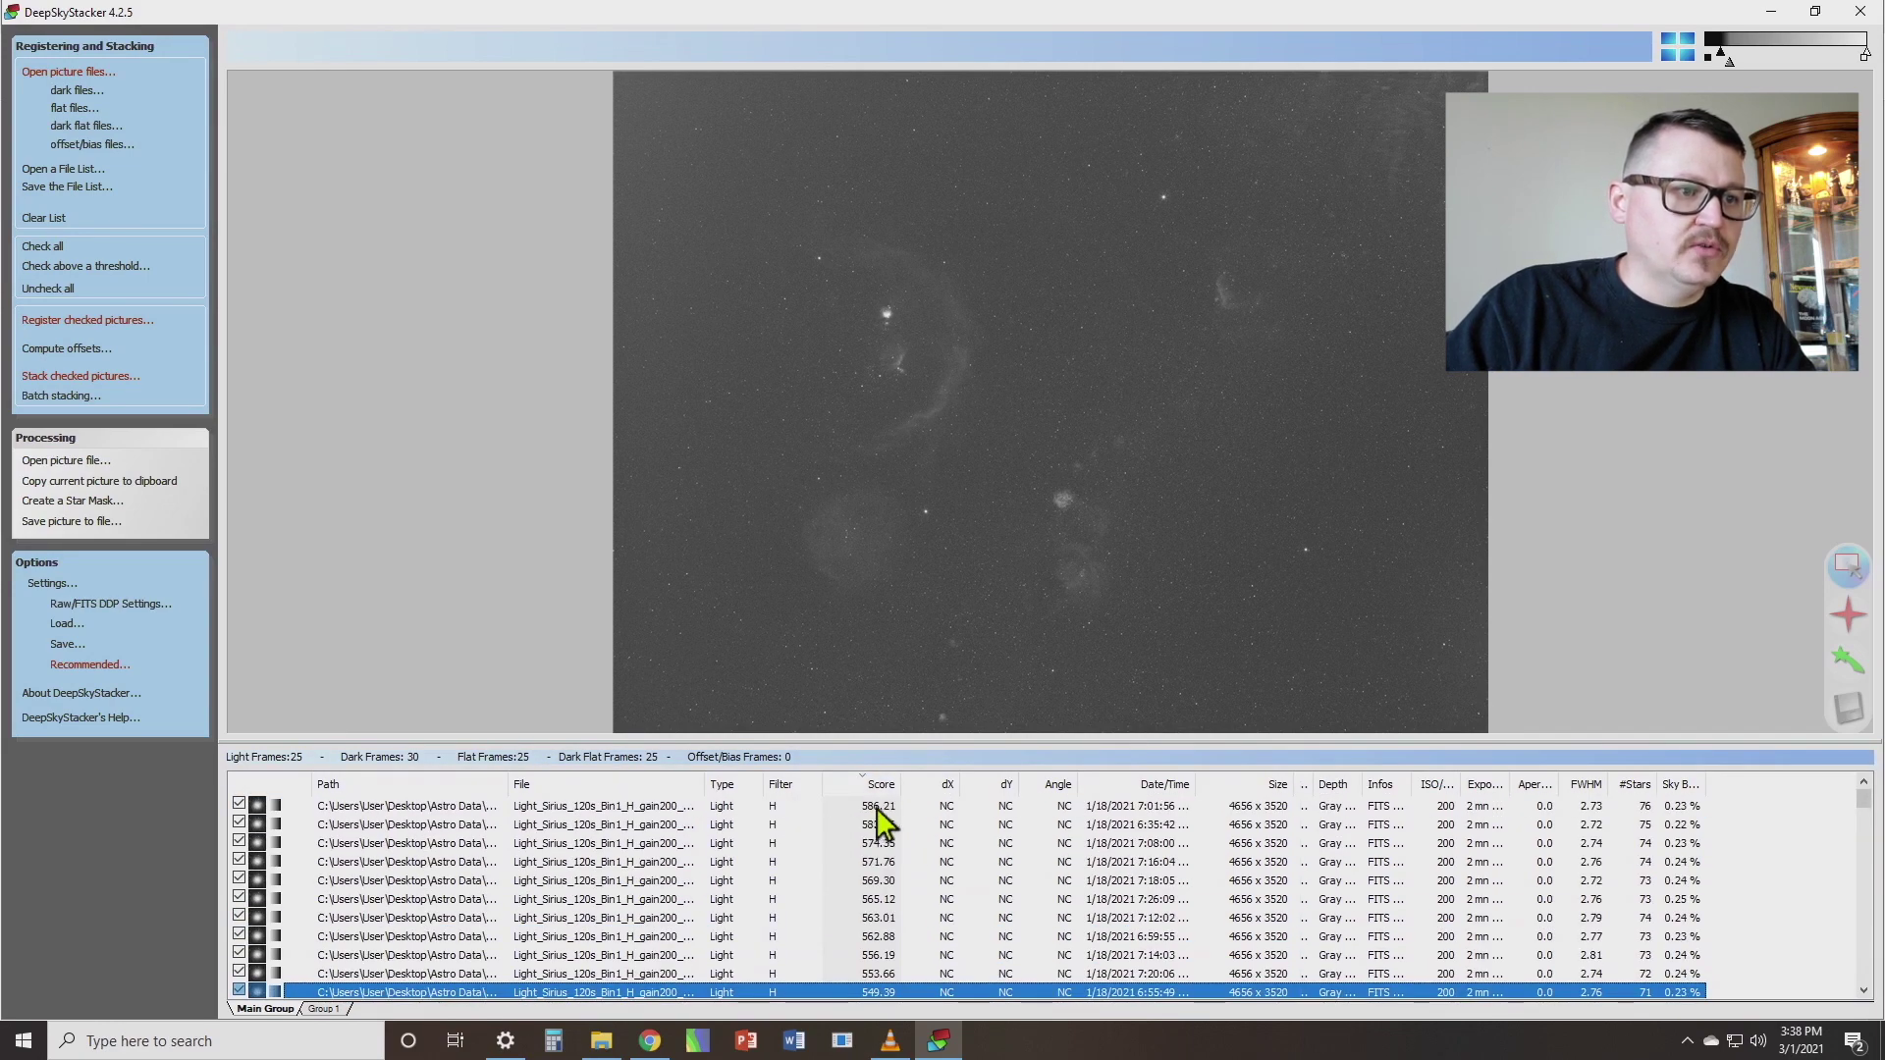
scroll(884, 830, down, 5)
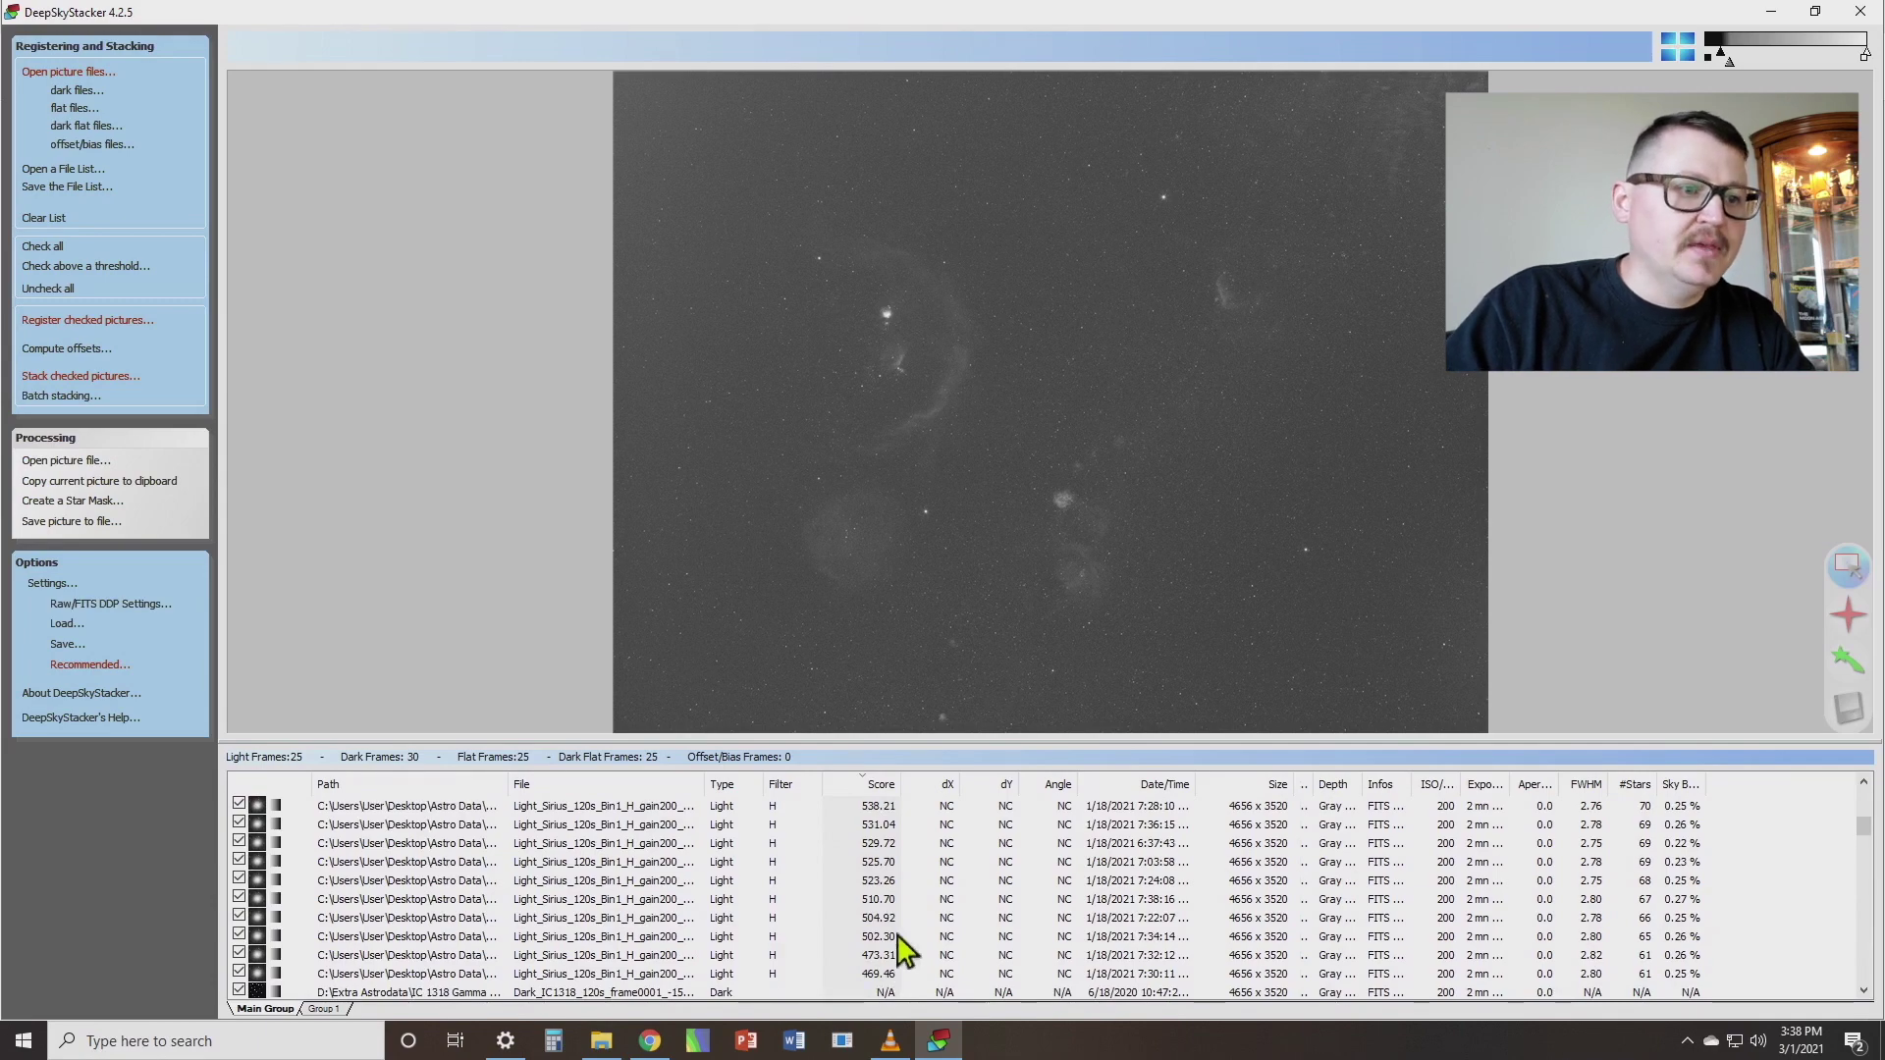
scroll(896, 934, up, 4)
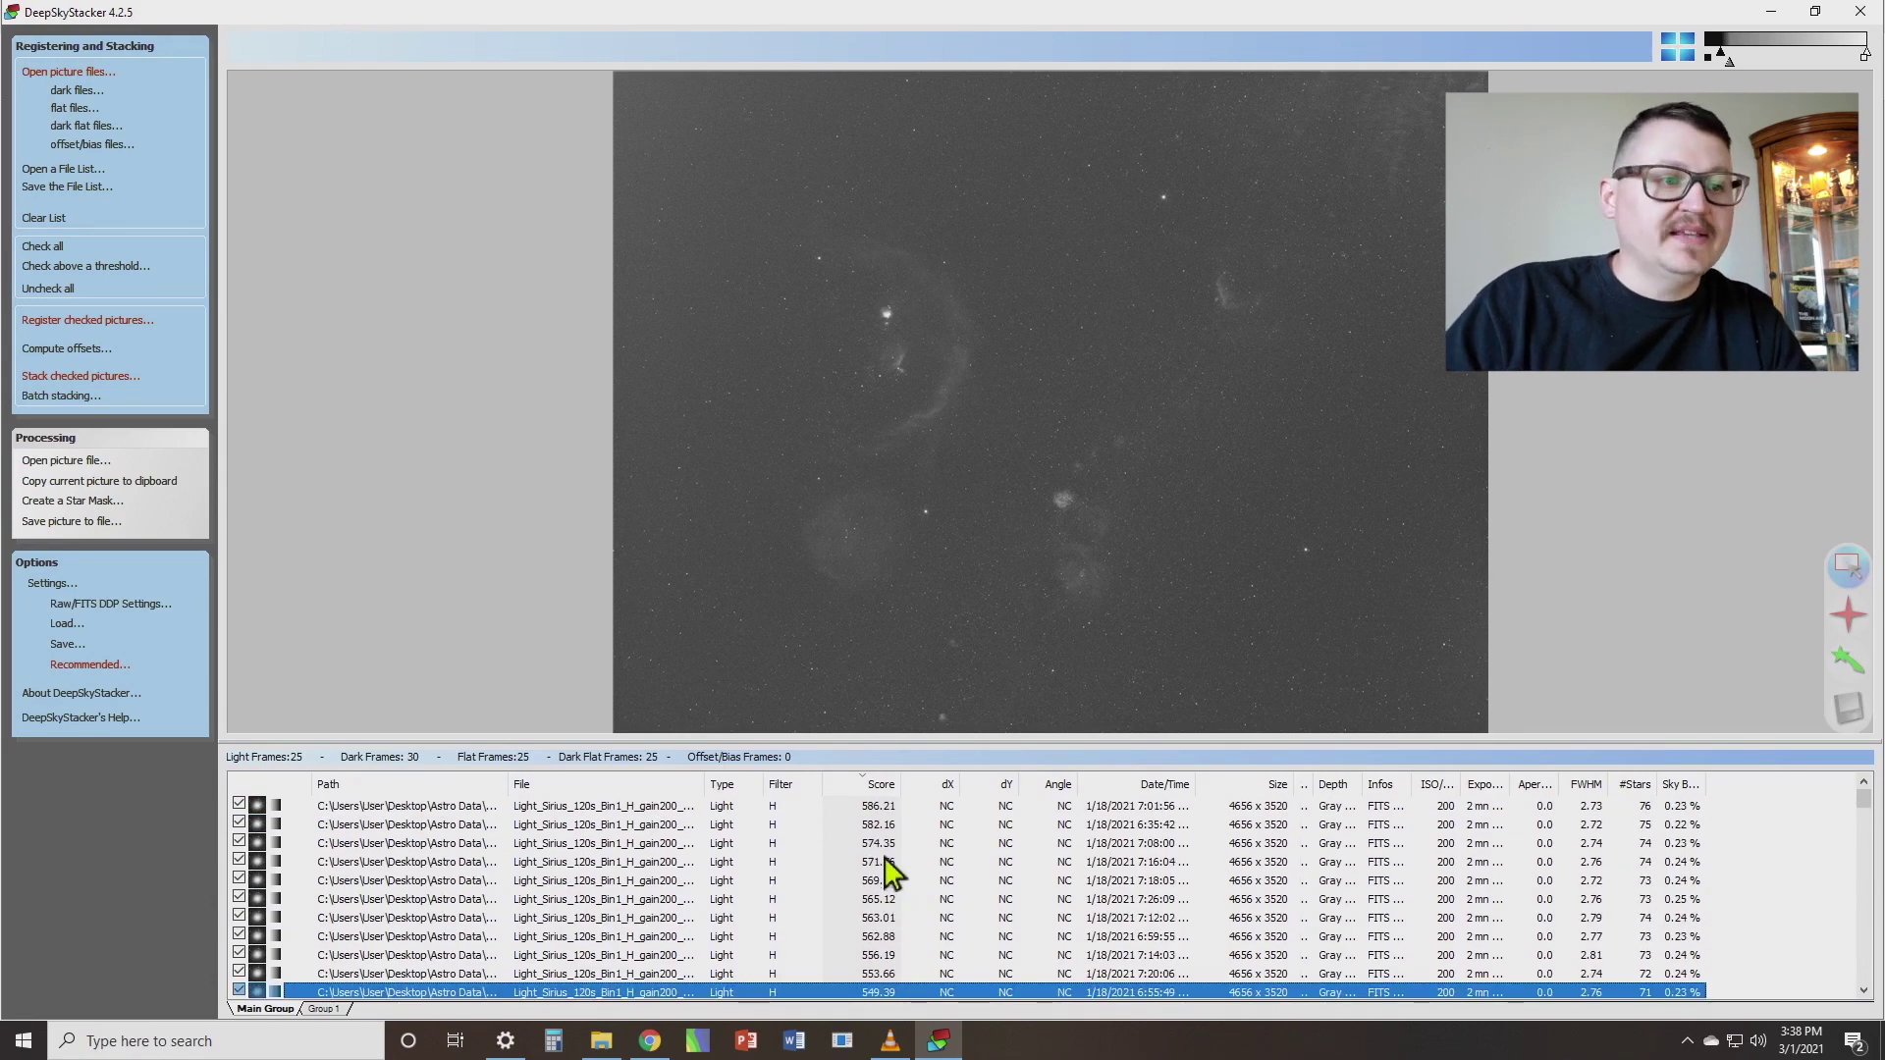
scroll(889, 855, down, 5)
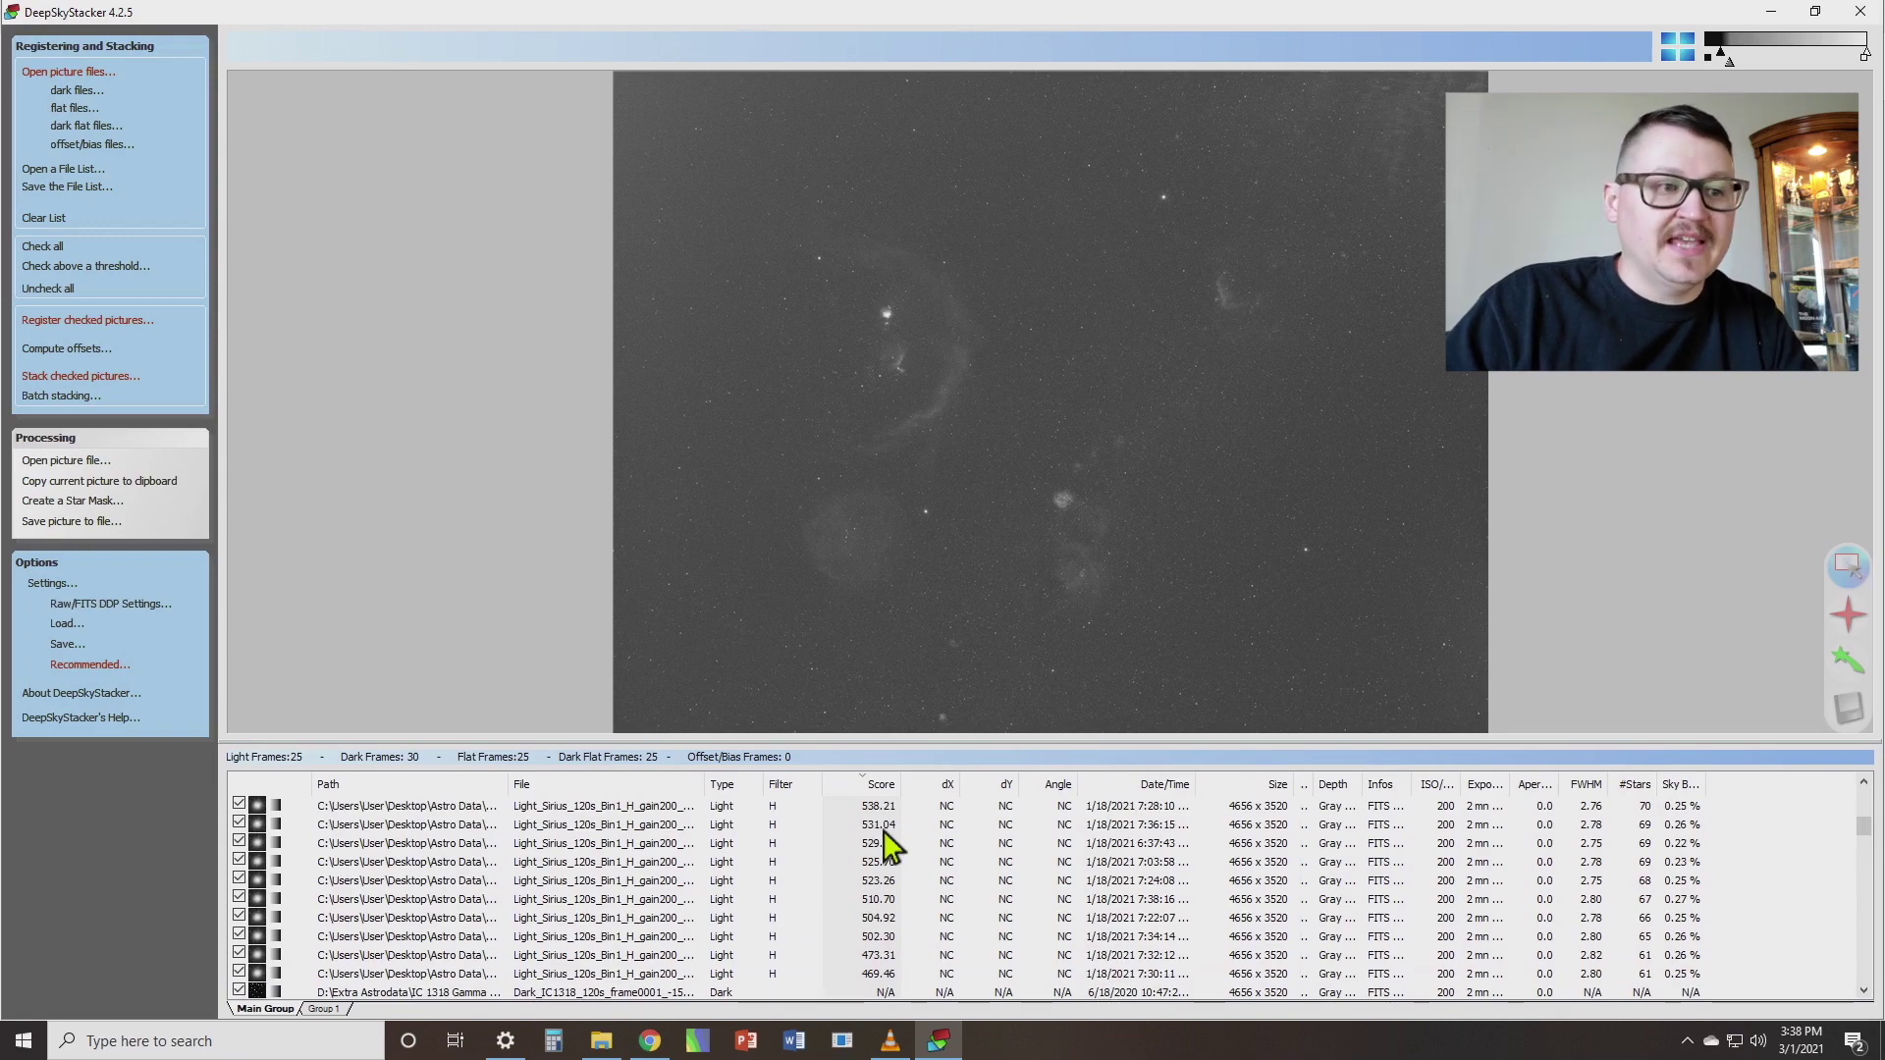
scroll(883, 832, up, 4)
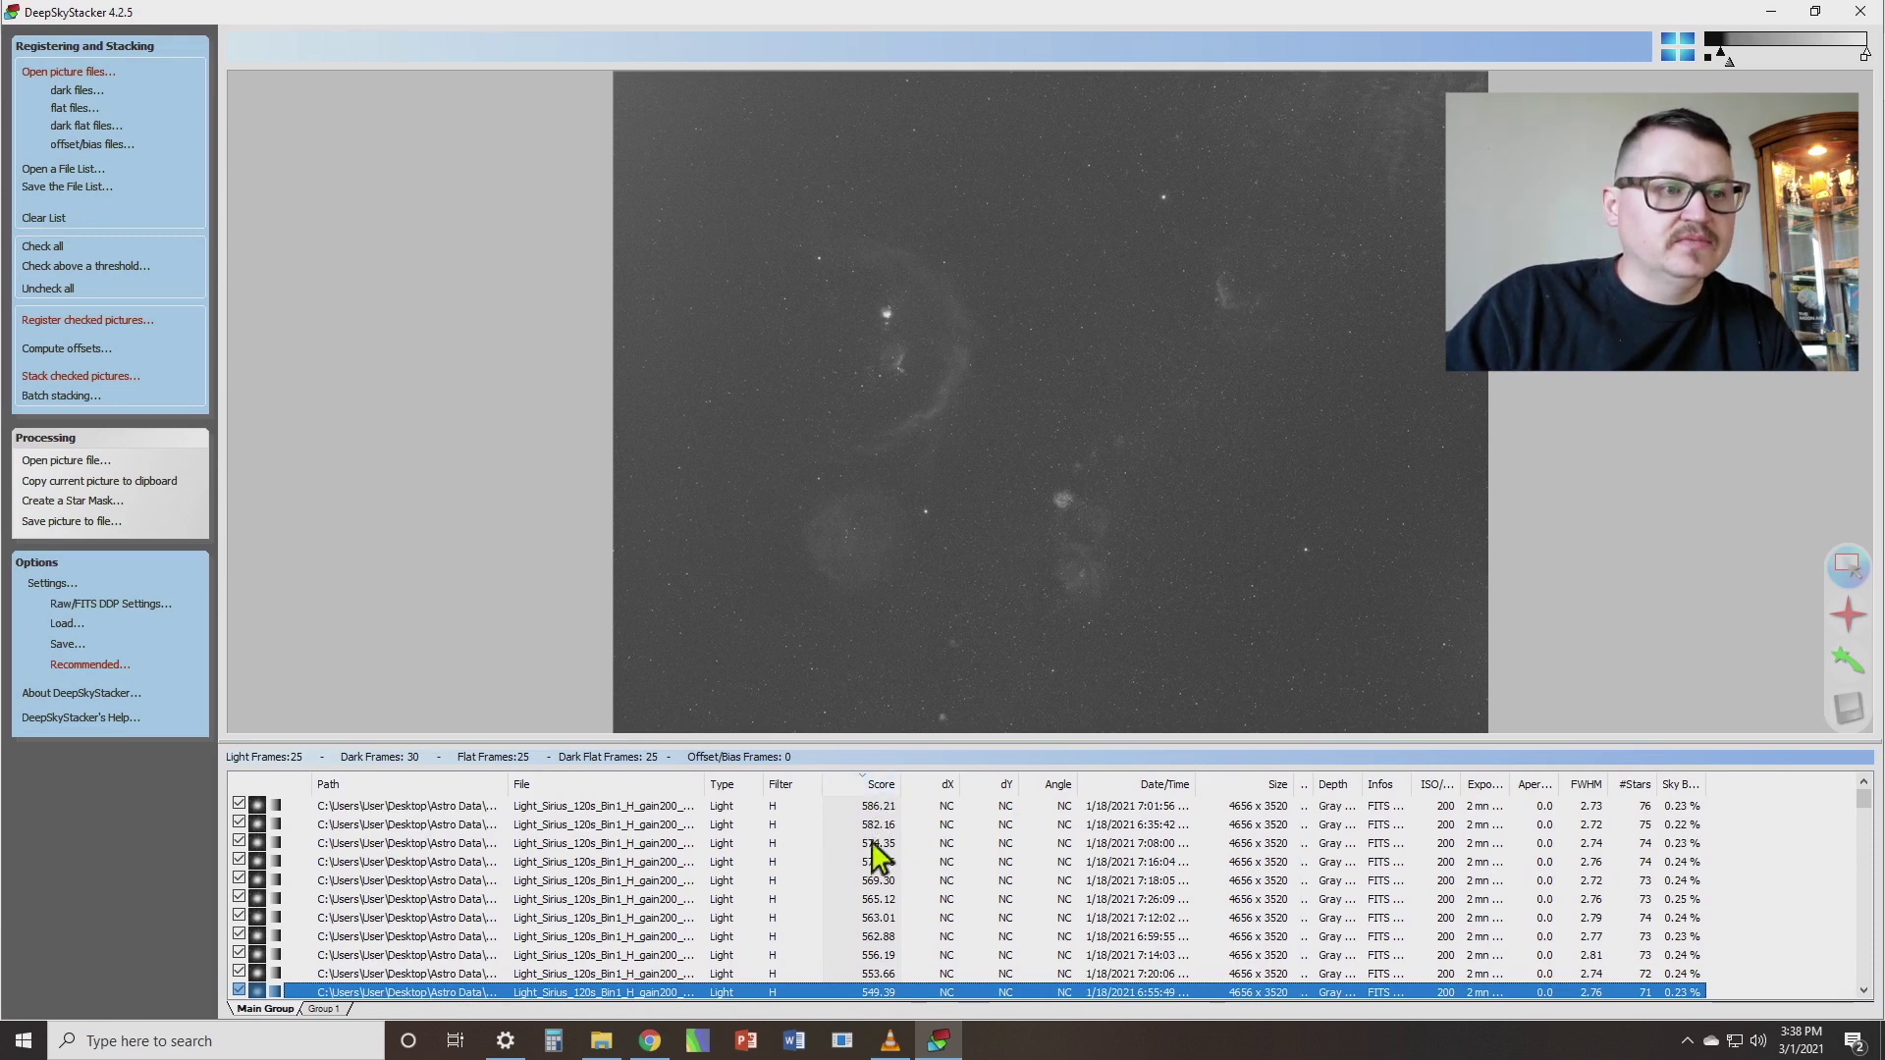
scroll(892, 866, down, 3)
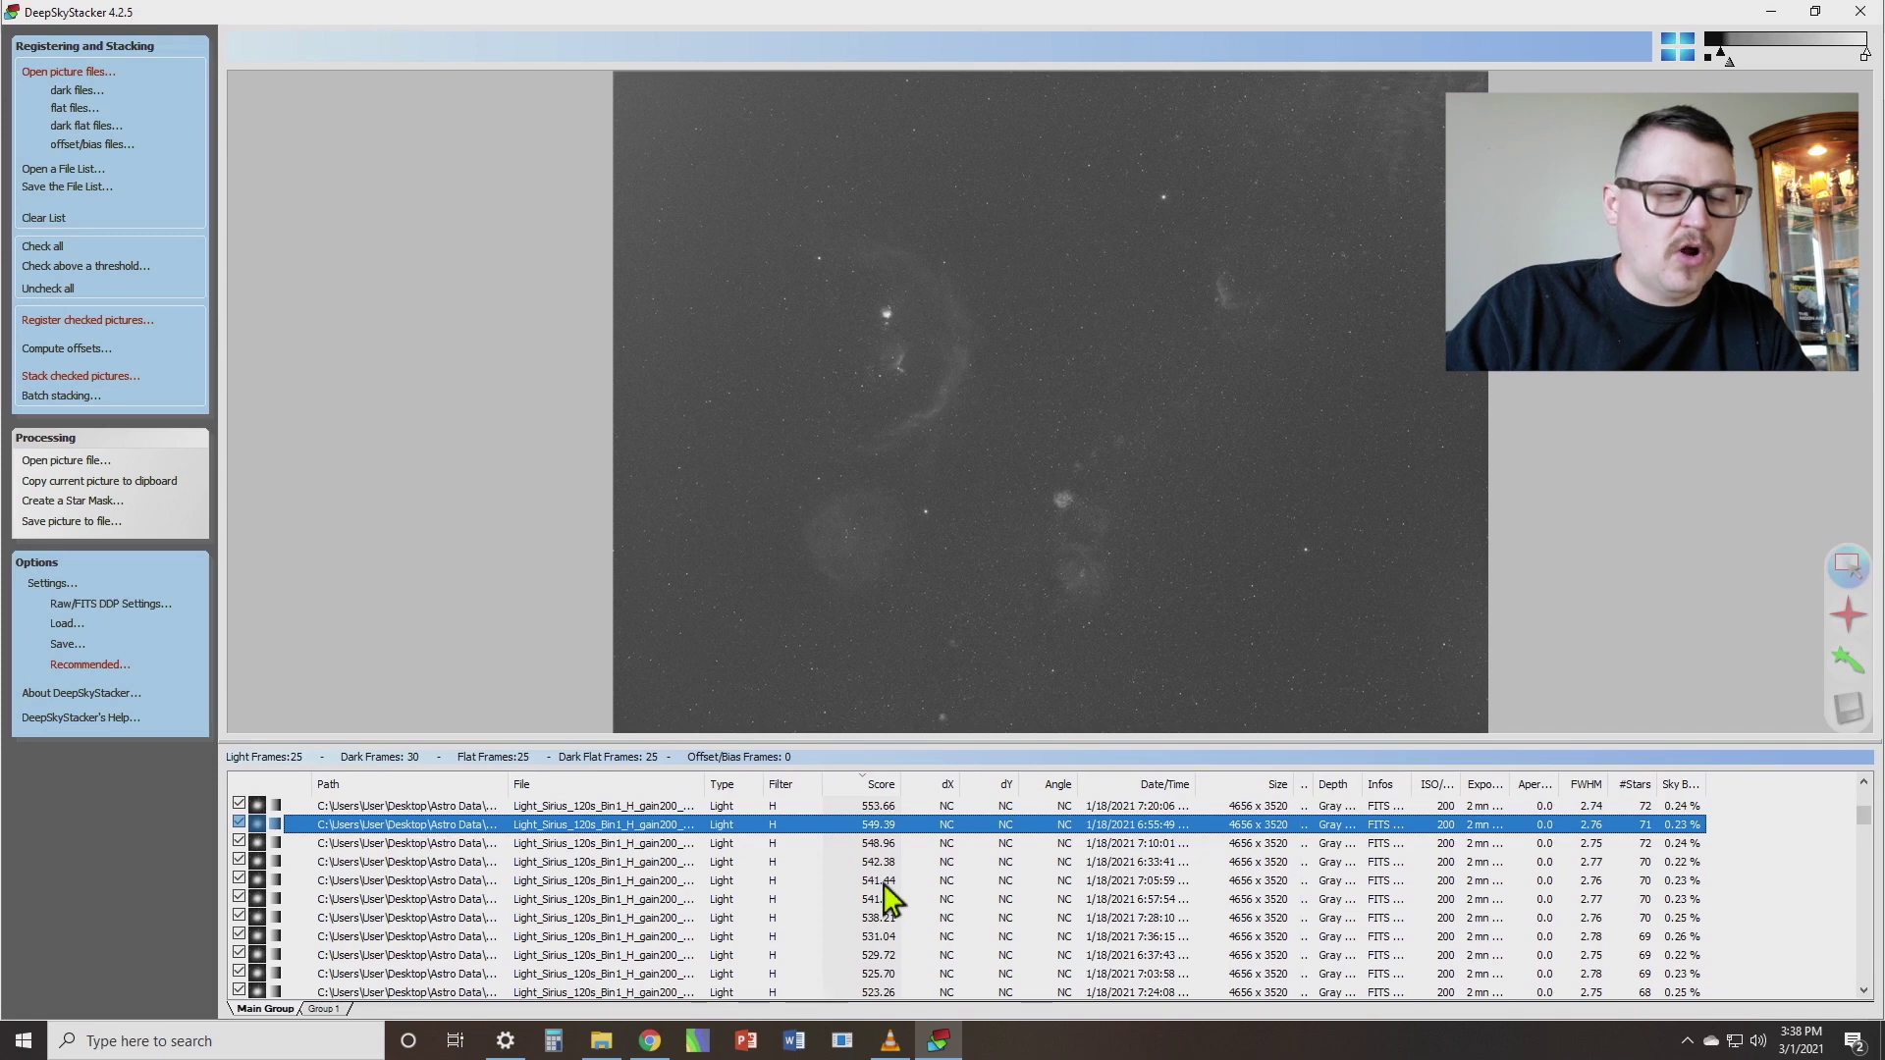
scroll(894, 938, down, 2)
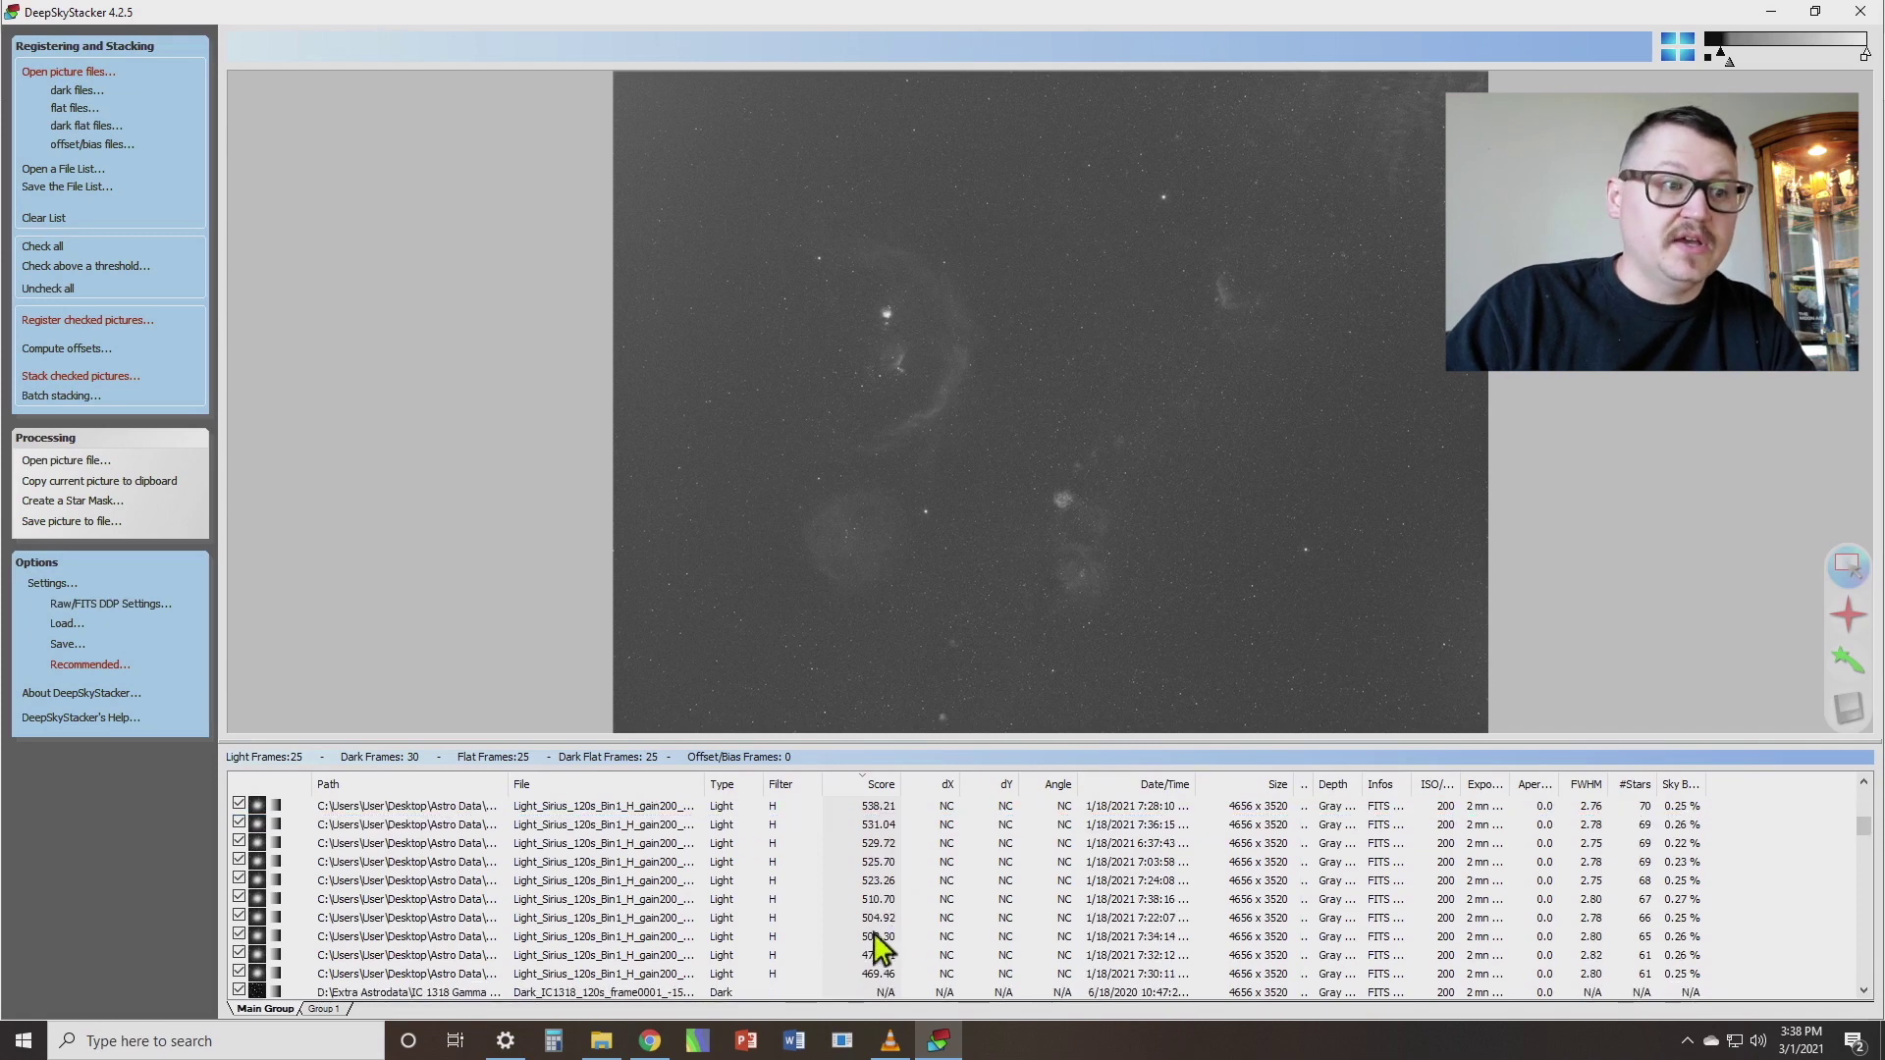
Step: Inspect the 469.46-scored light frame up close, then open stacking for the 25 checked lights
click(888, 974)
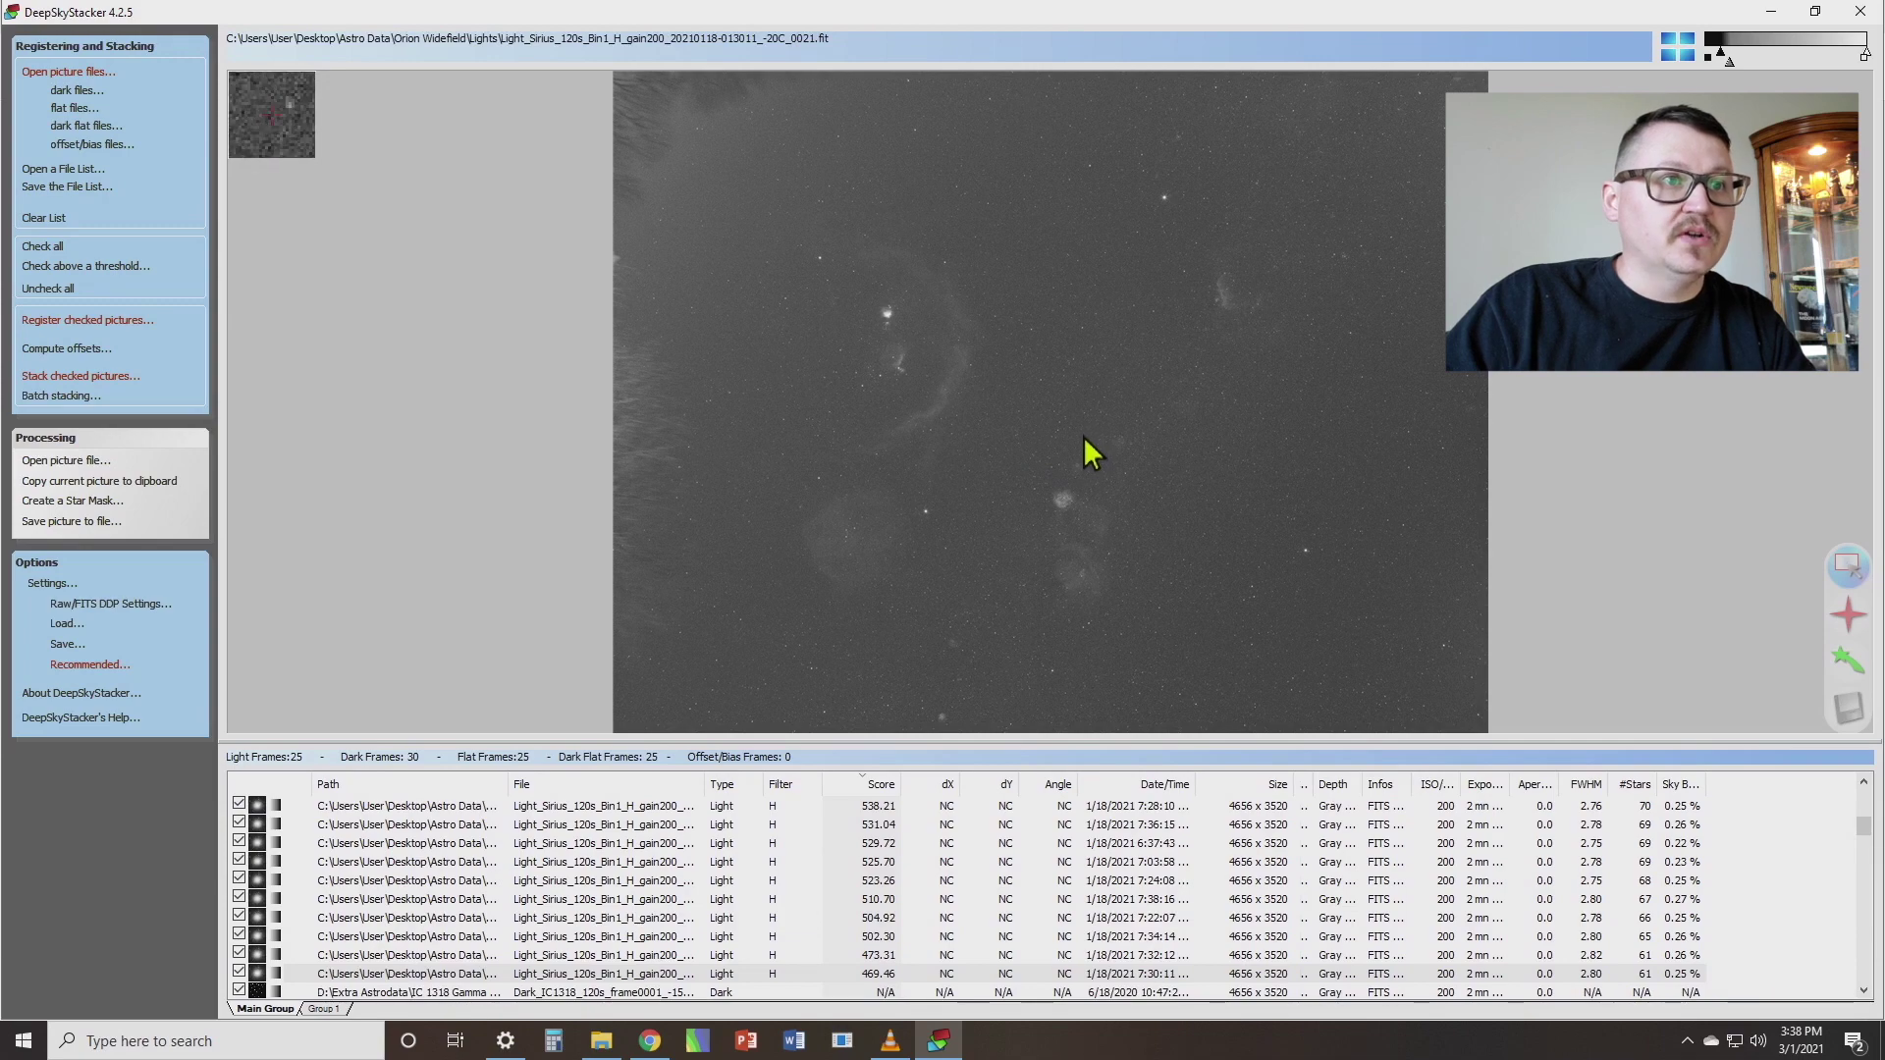
scroll(1082, 436, up, 2)
scroll(1071, 443, down, 3)
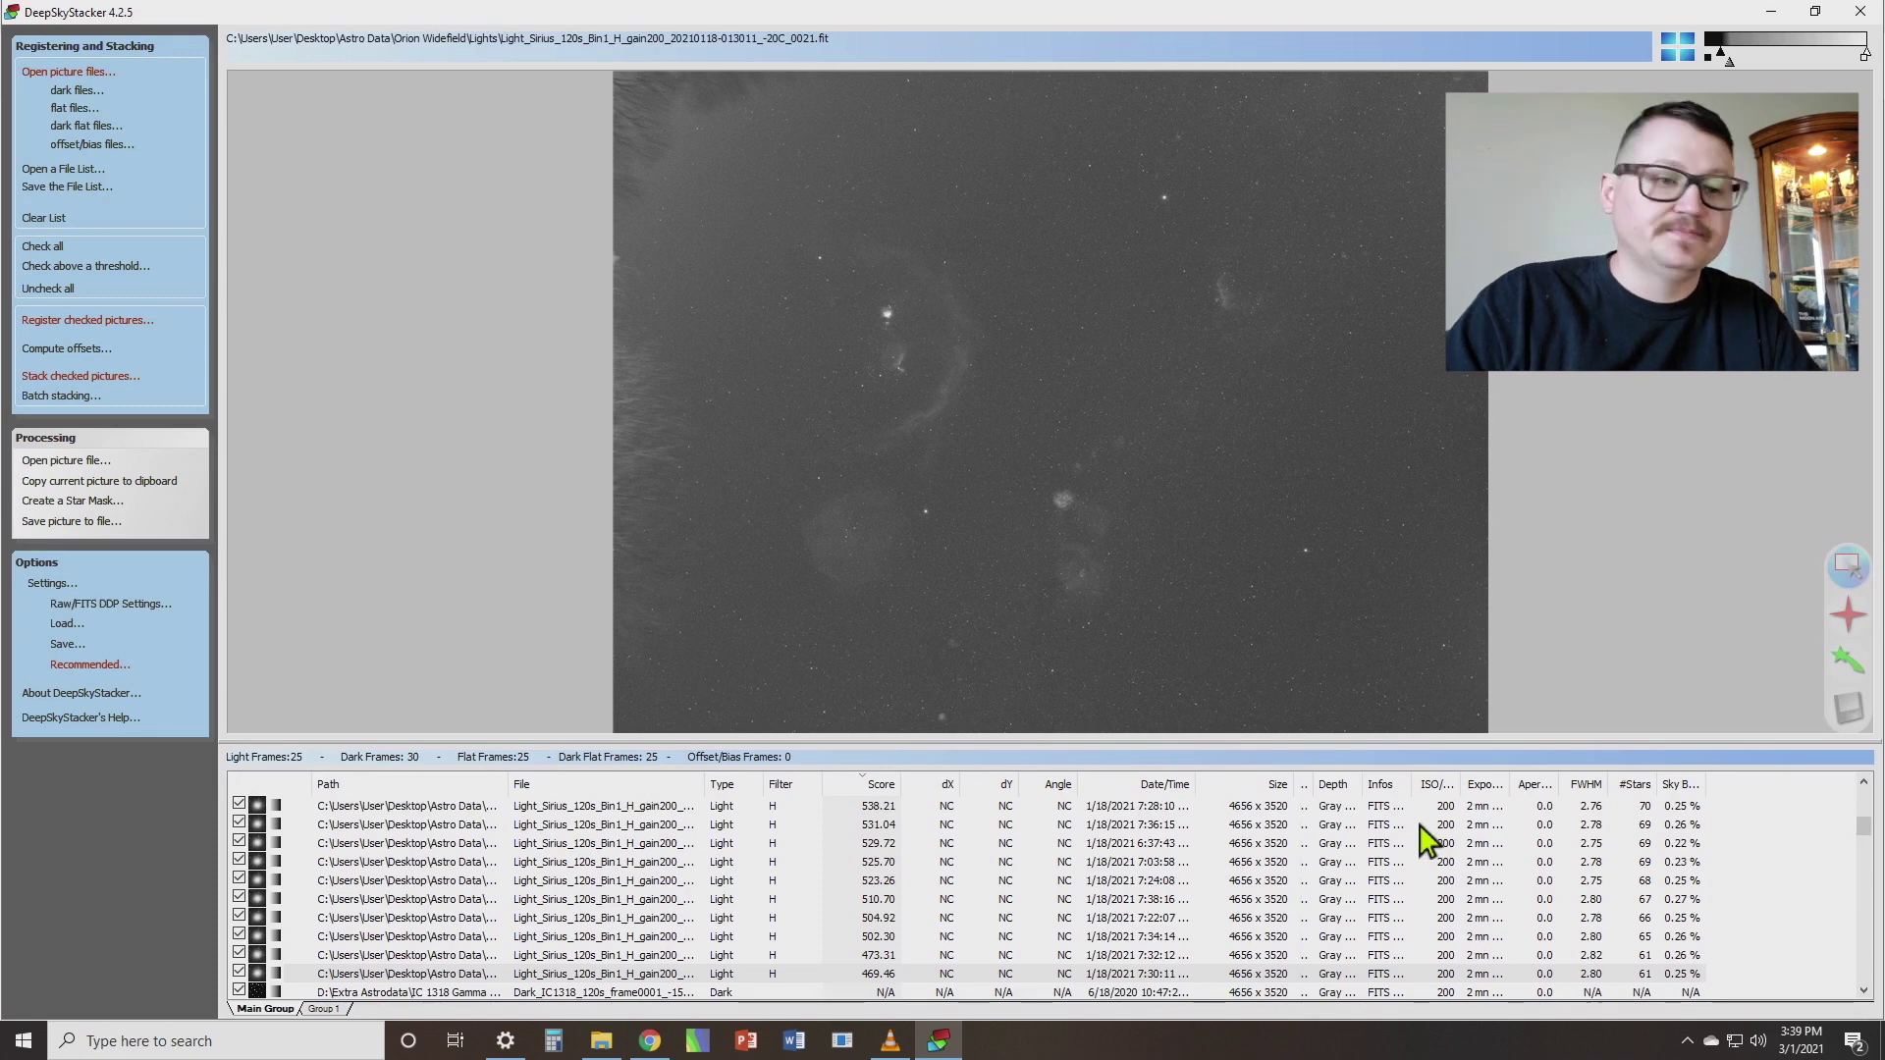
scroll(1429, 840, up, 5)
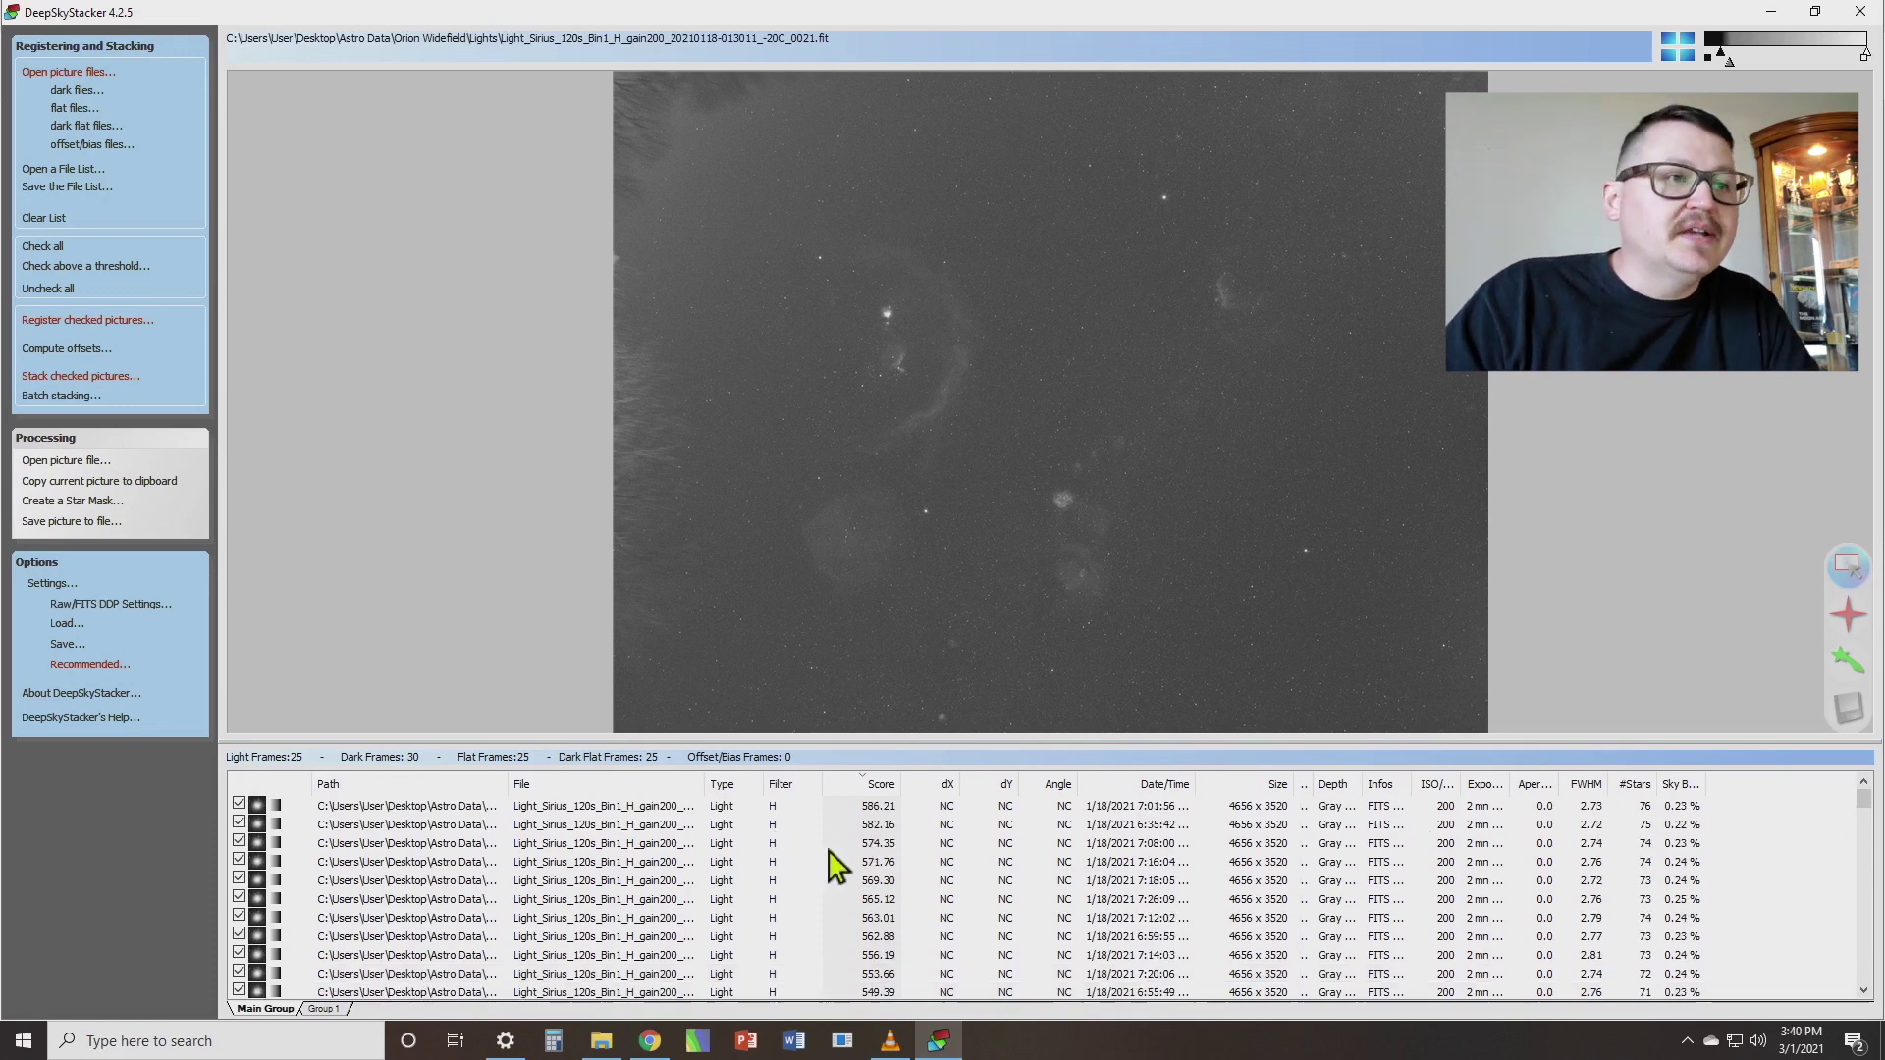
click(97, 378)
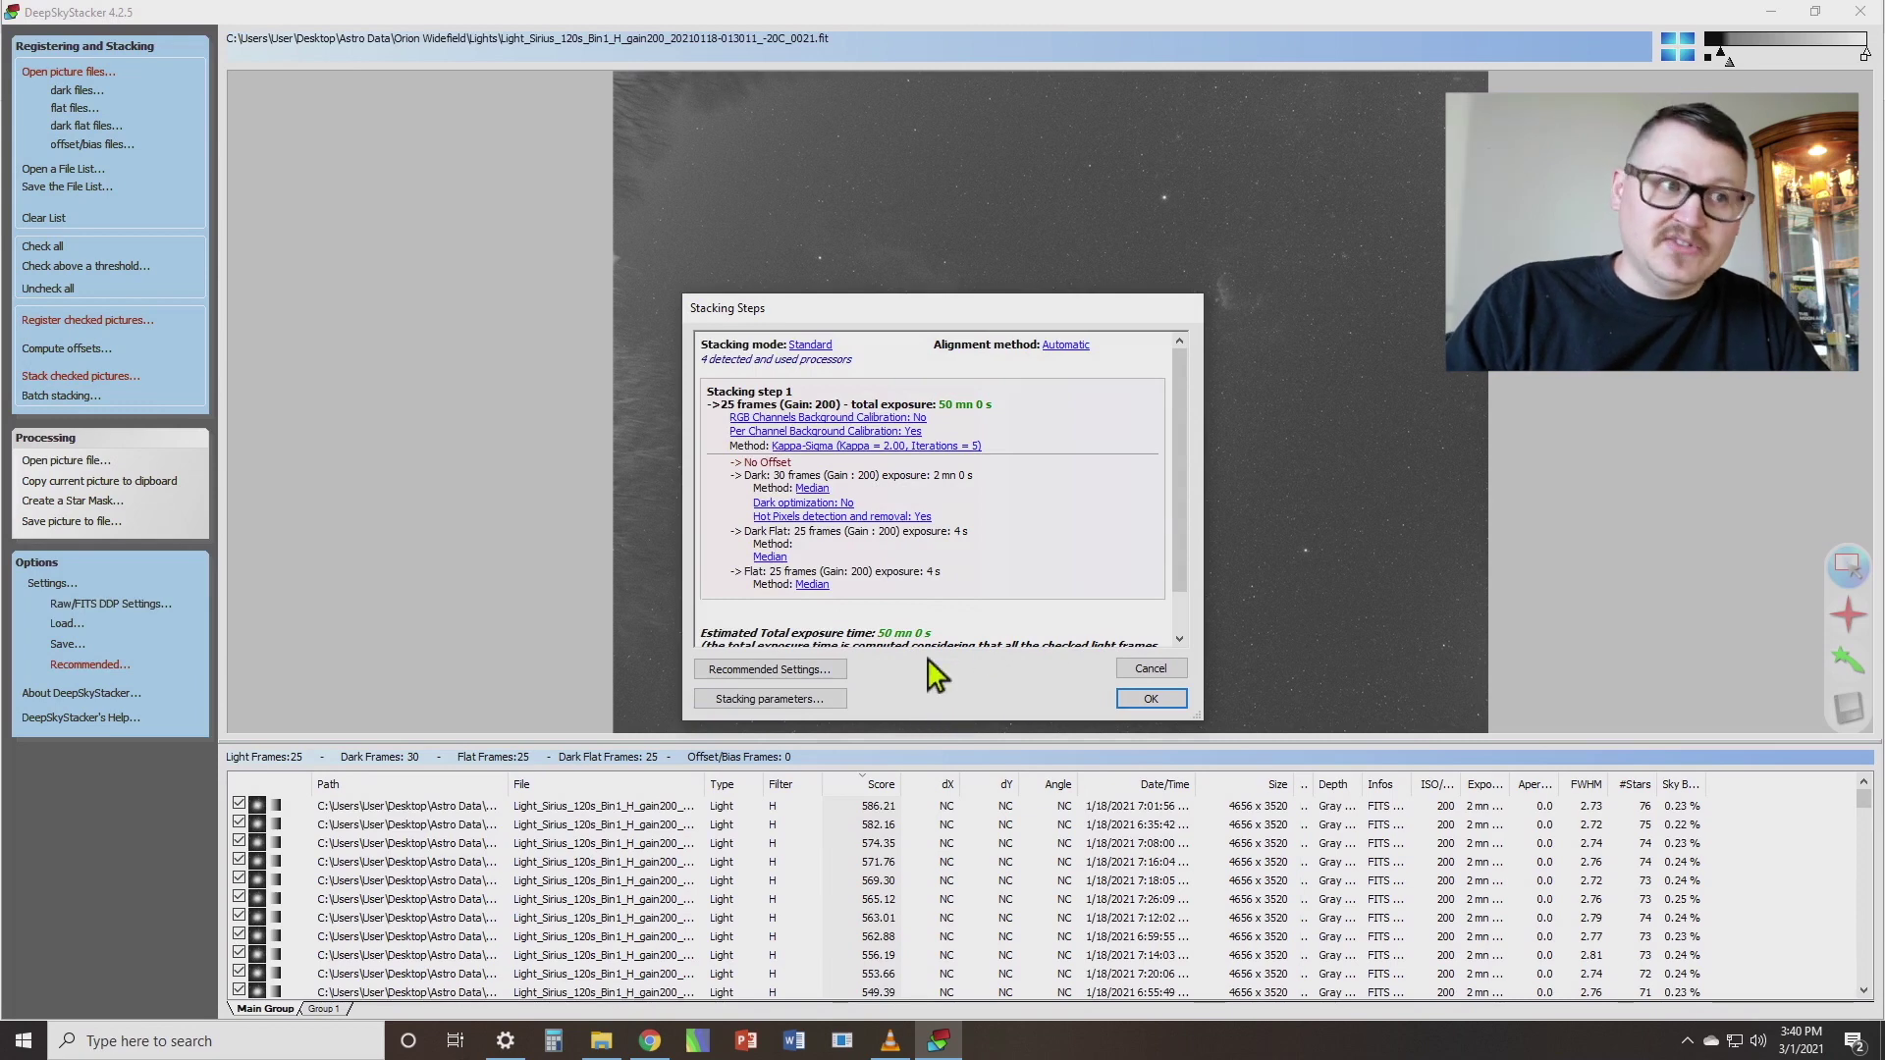
Step: Apply the recommended Sigma-Clipping Median (Kappa 2.00, 5 iterations) to the master dark and master flat
click(764, 670)
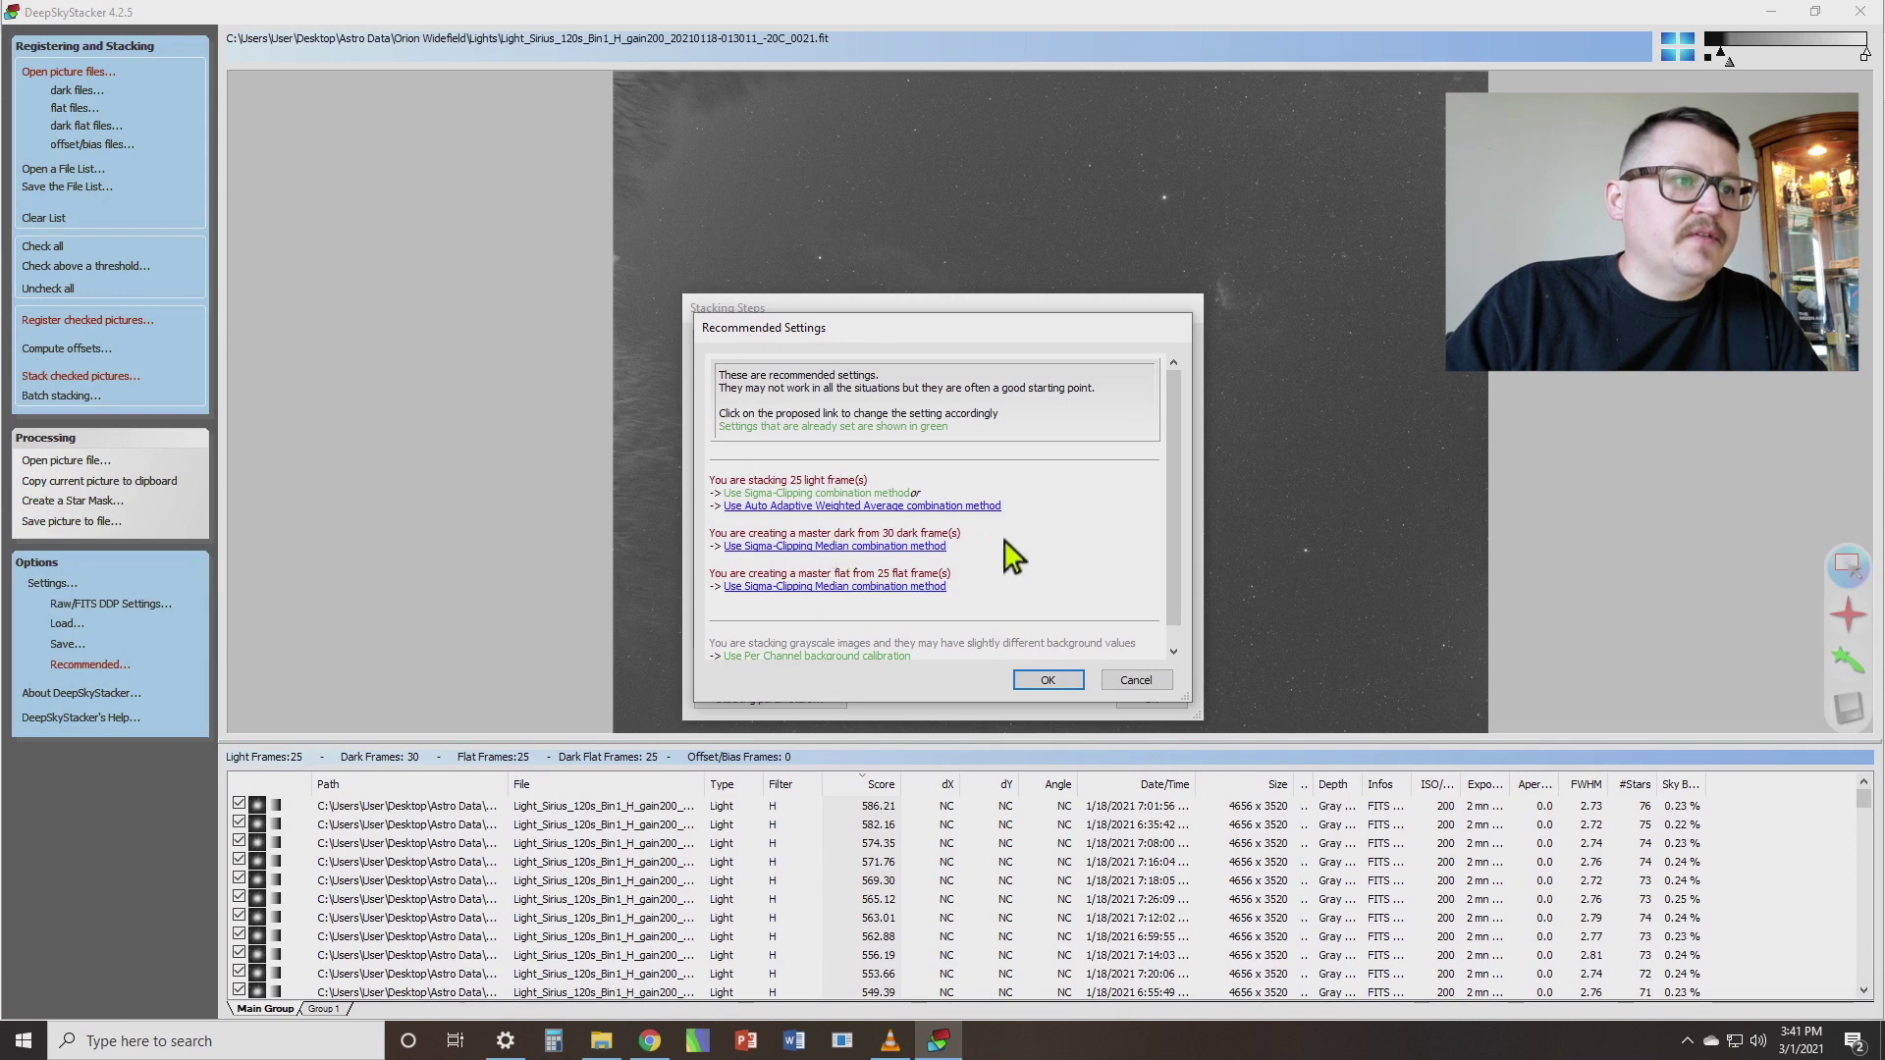
click(771, 547)
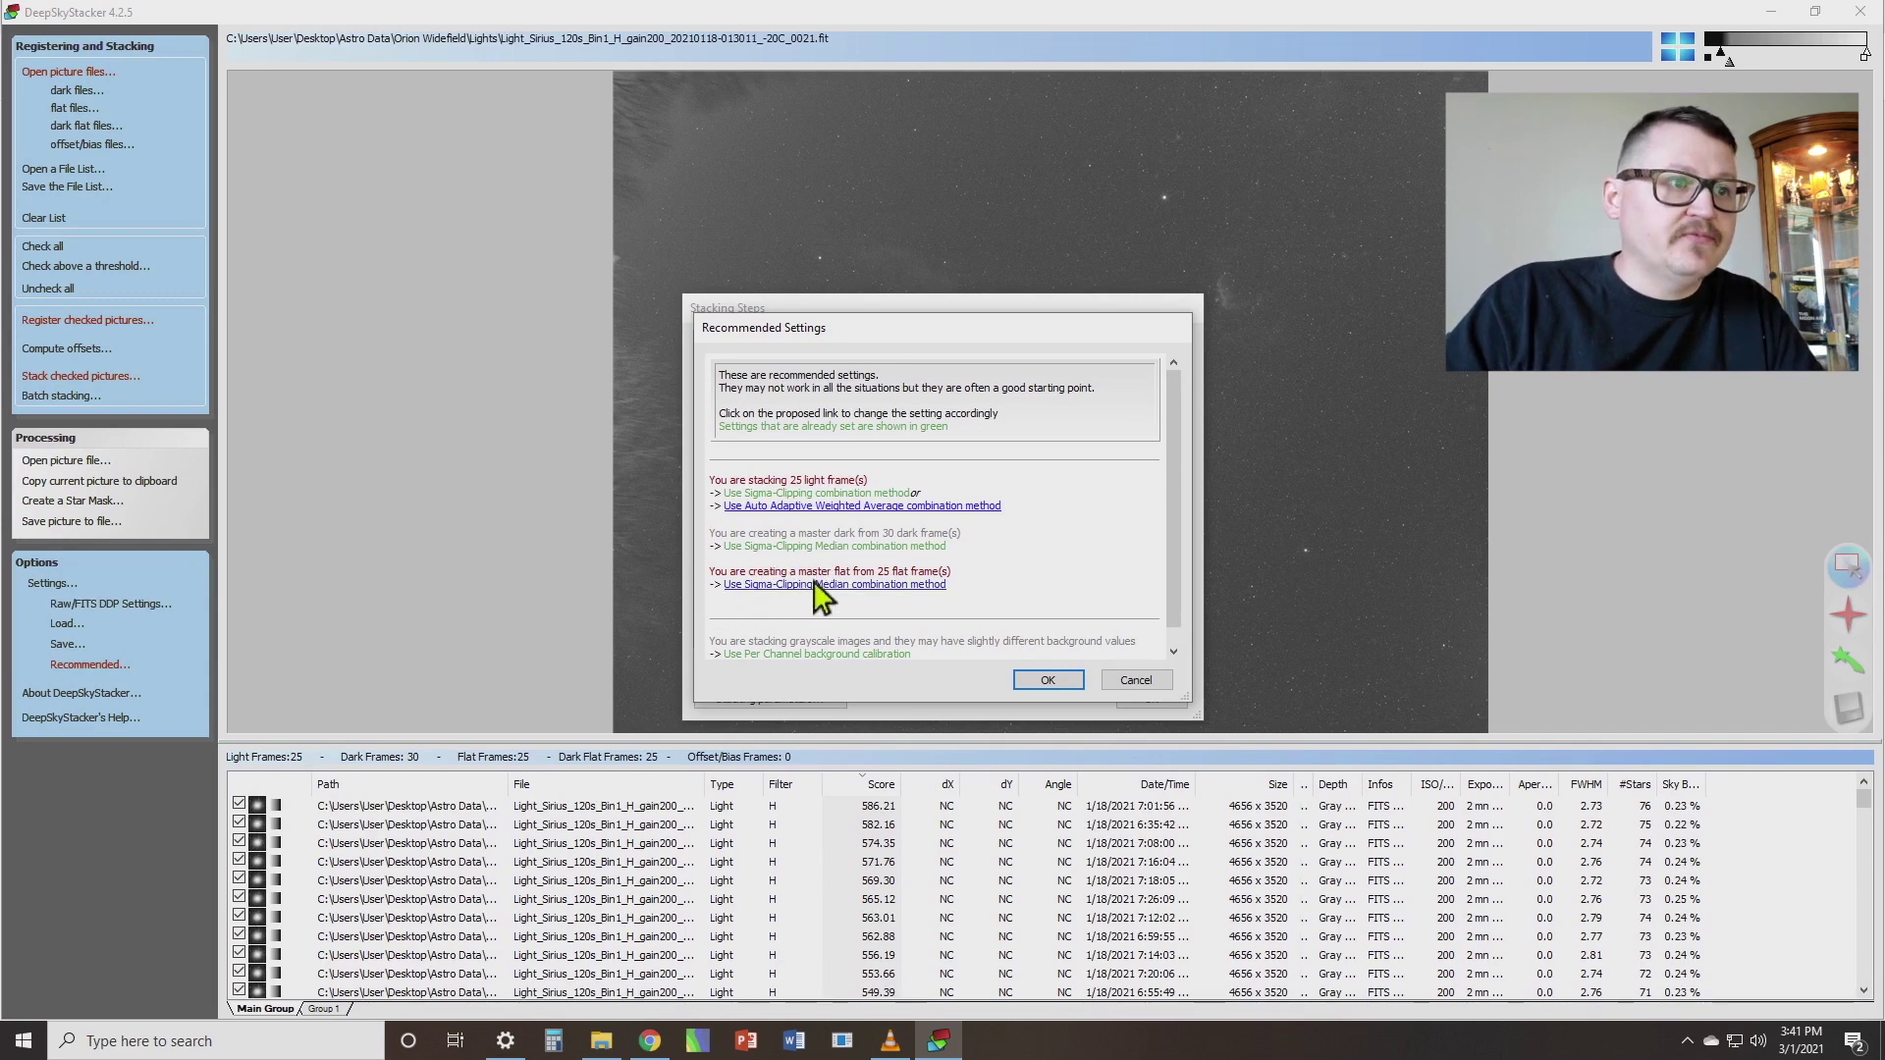
click(782, 585)
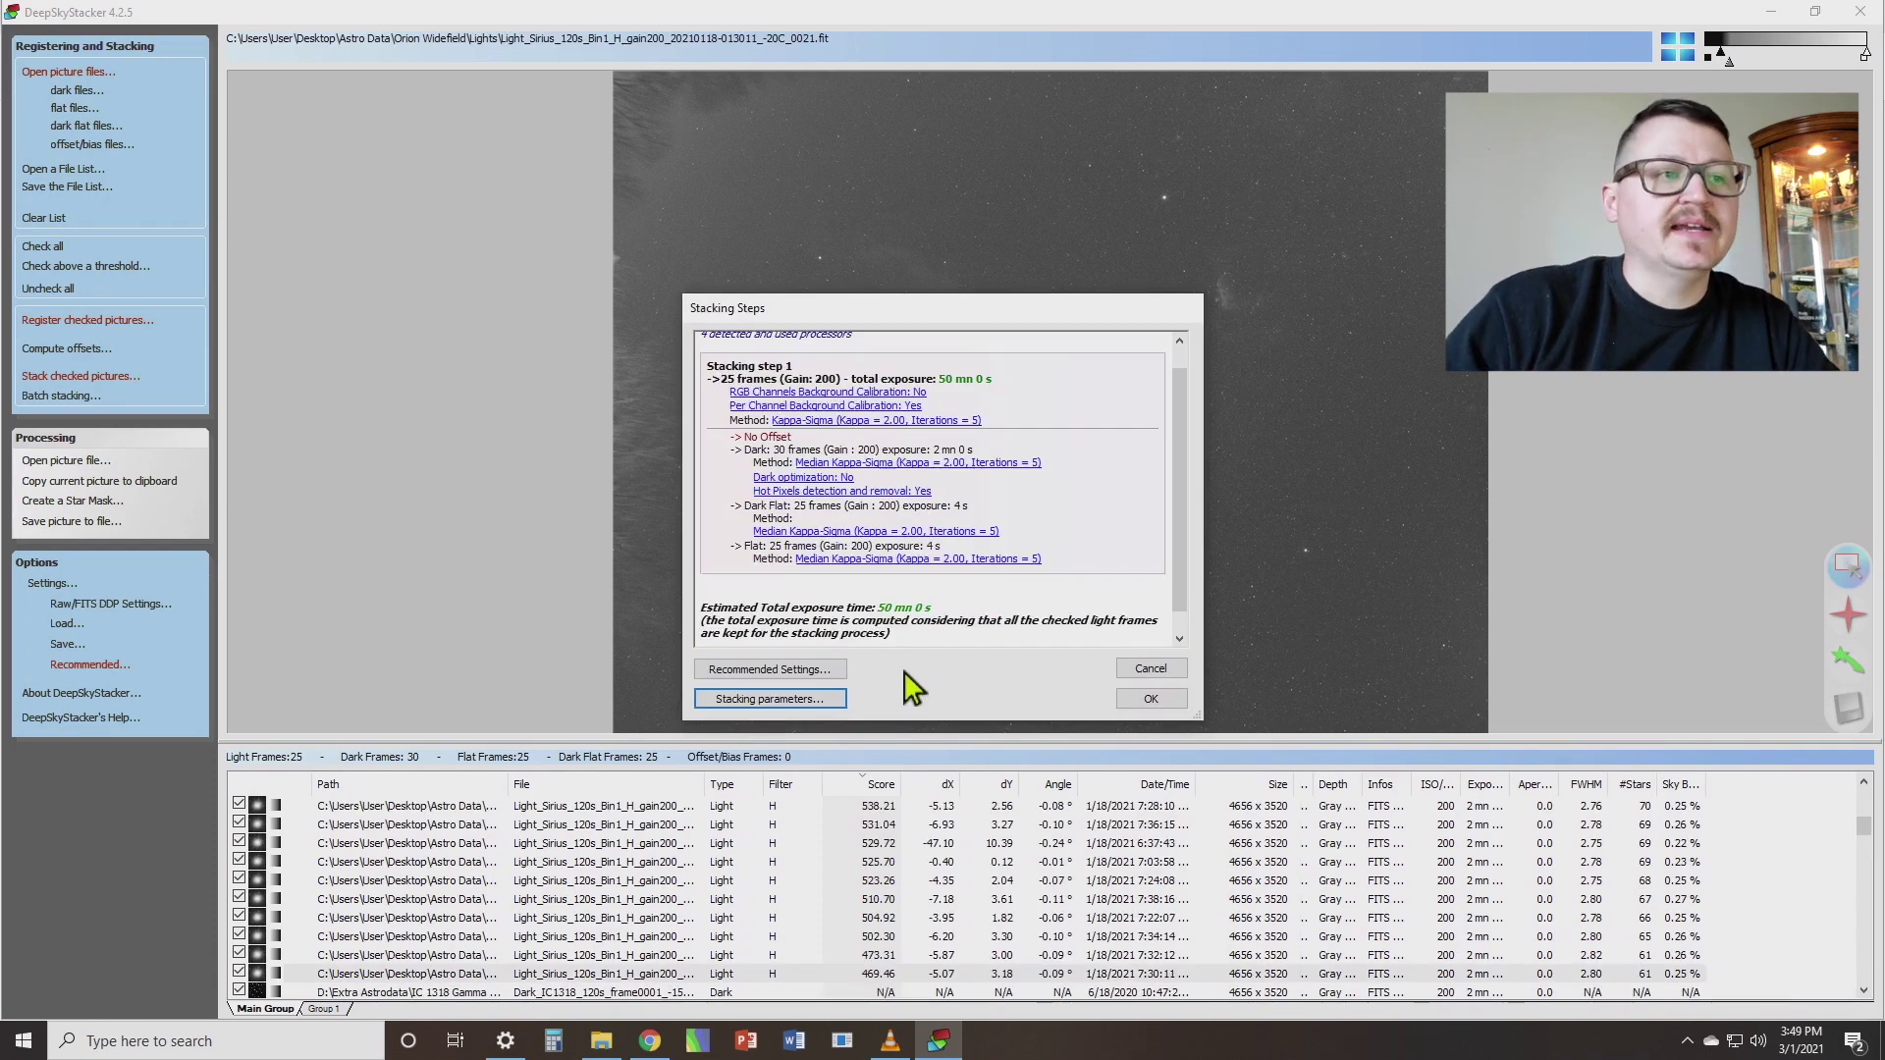
click(760, 699)
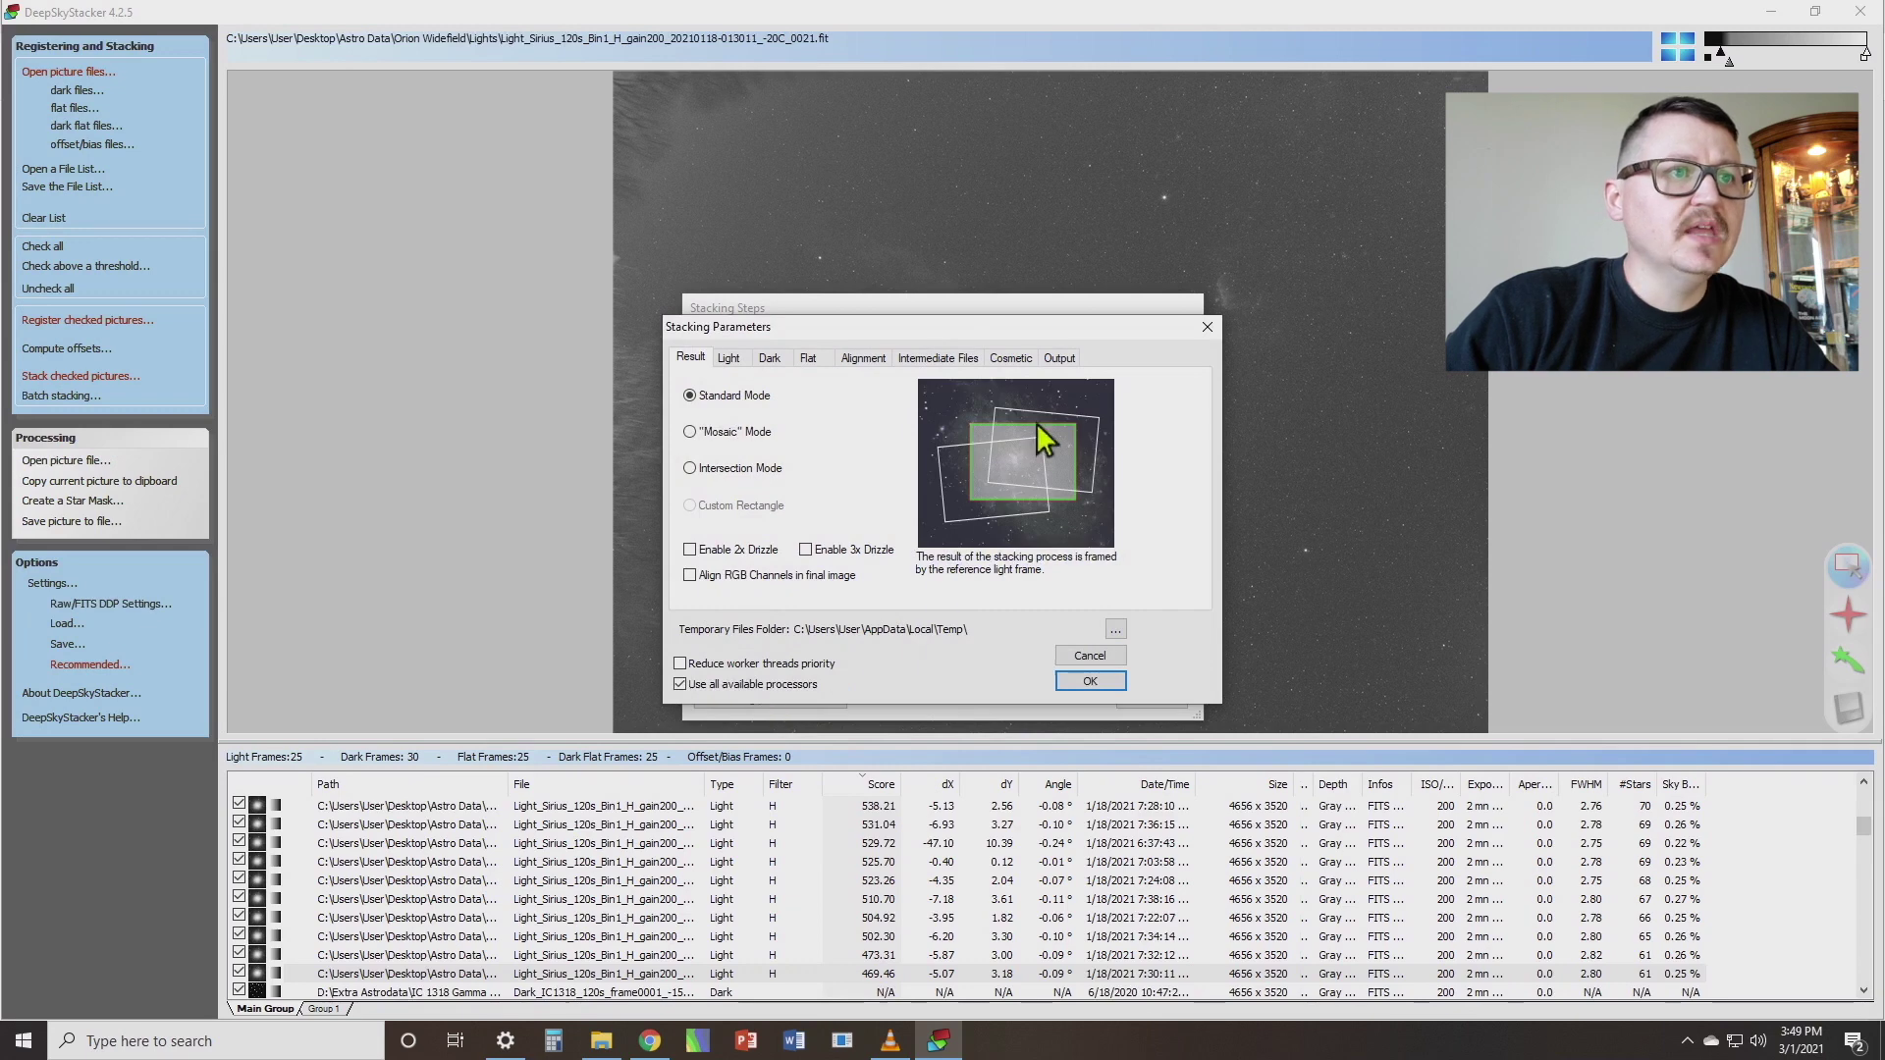
click(1057, 358)
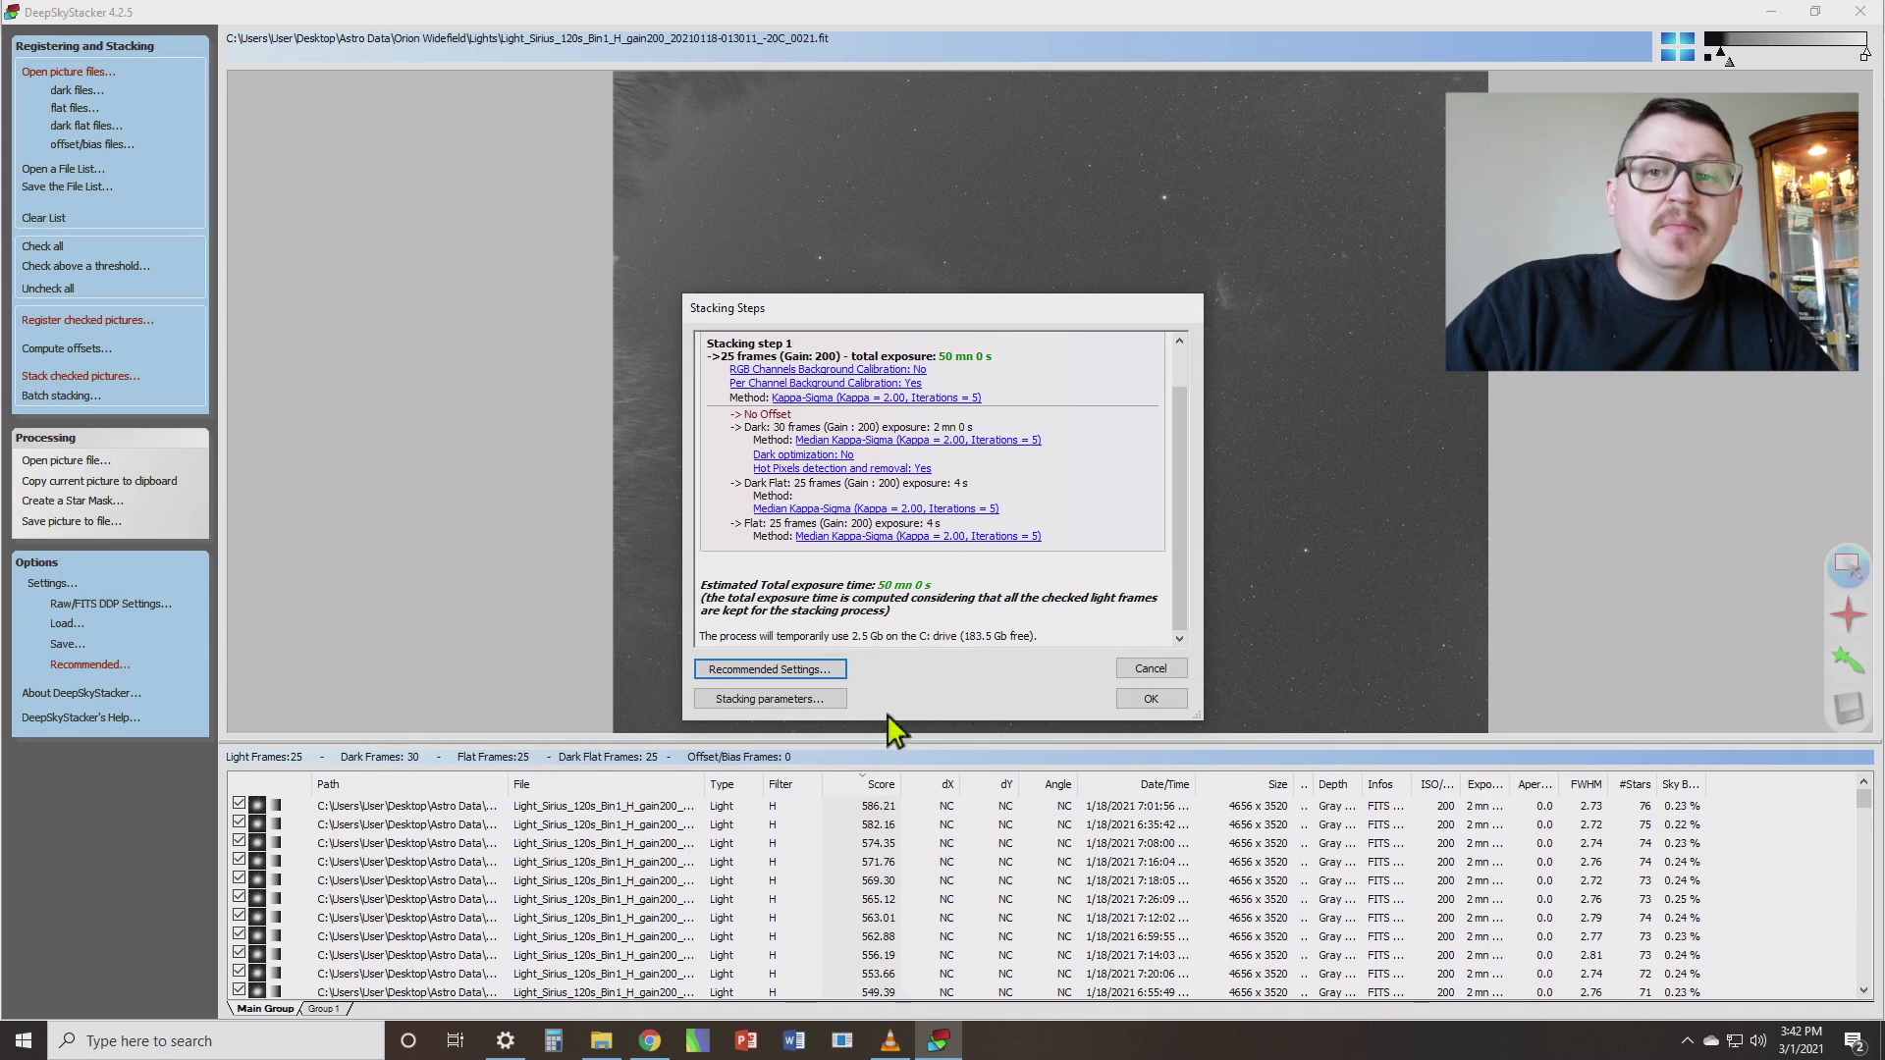
click(1148, 699)
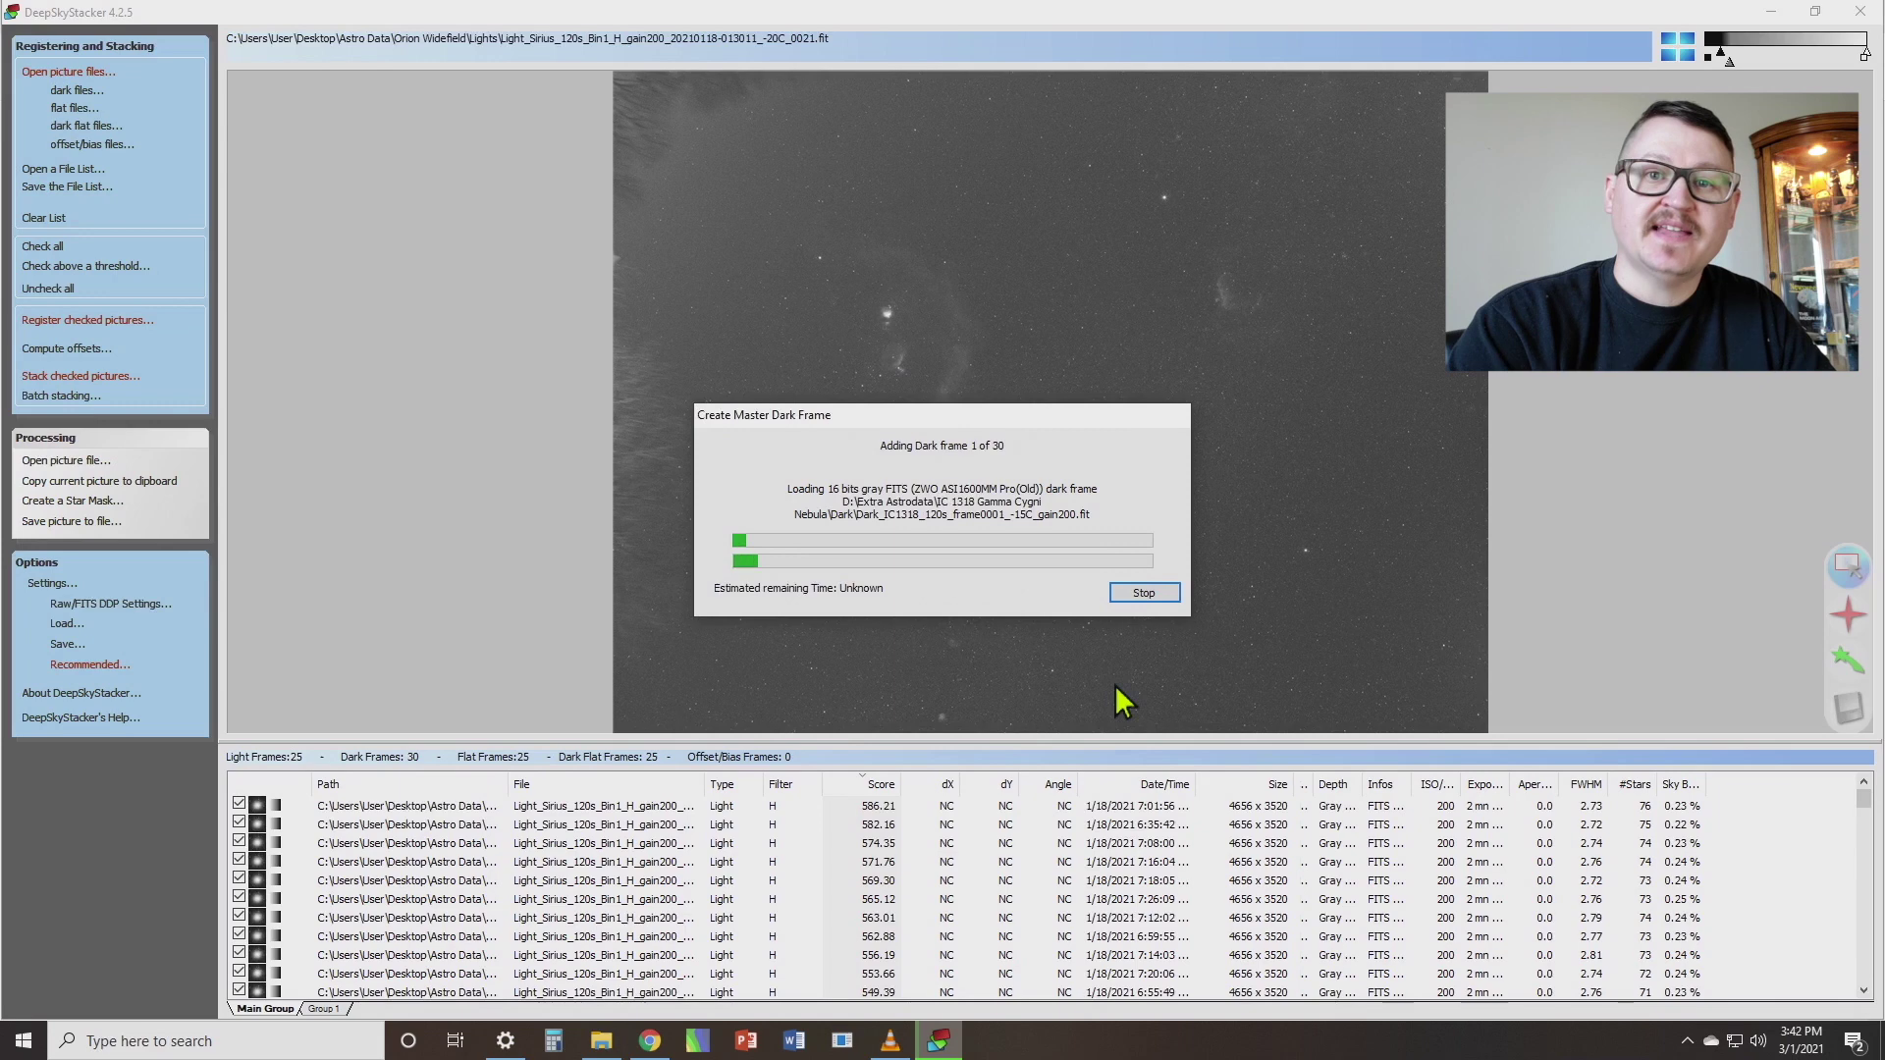